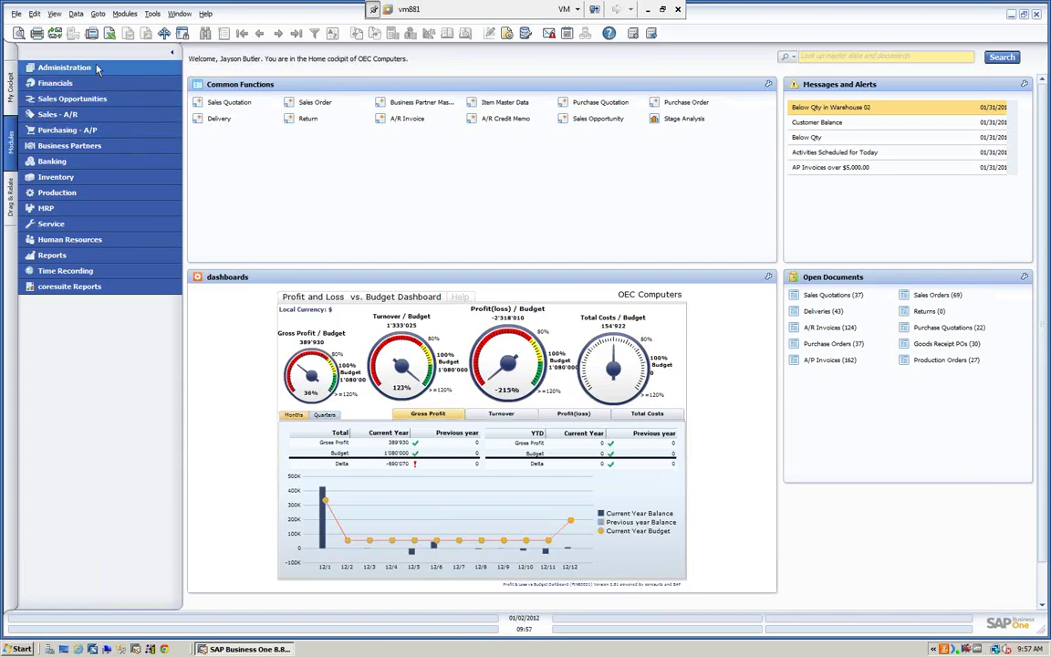
Expand the Administration module's Data Import/Export section to view its data import and data export options.
left_click(64, 67)
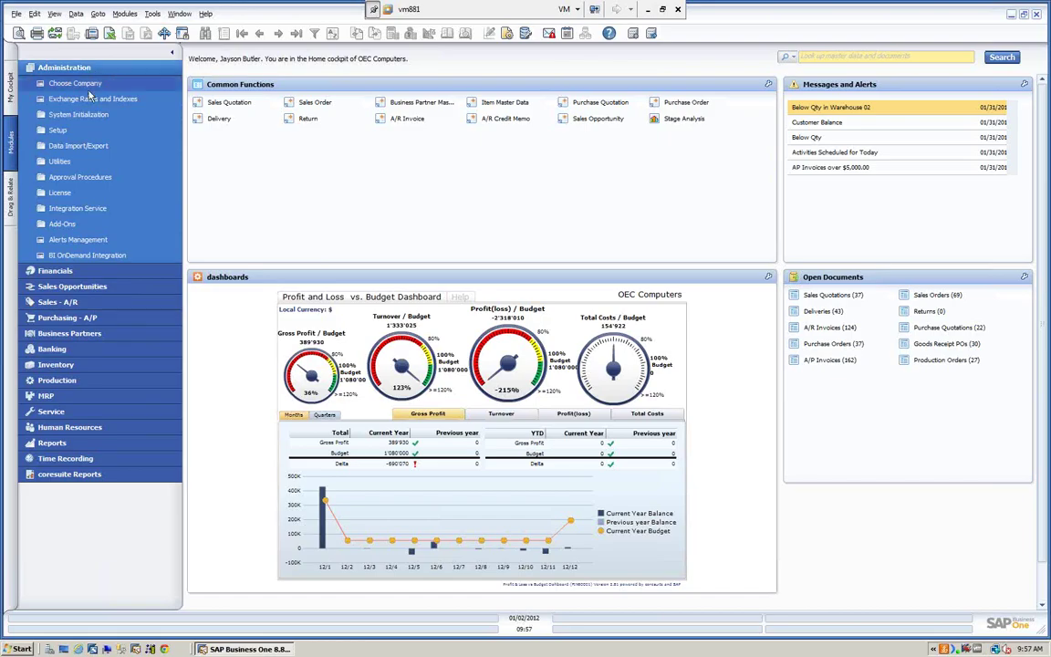
left_click(80, 148)
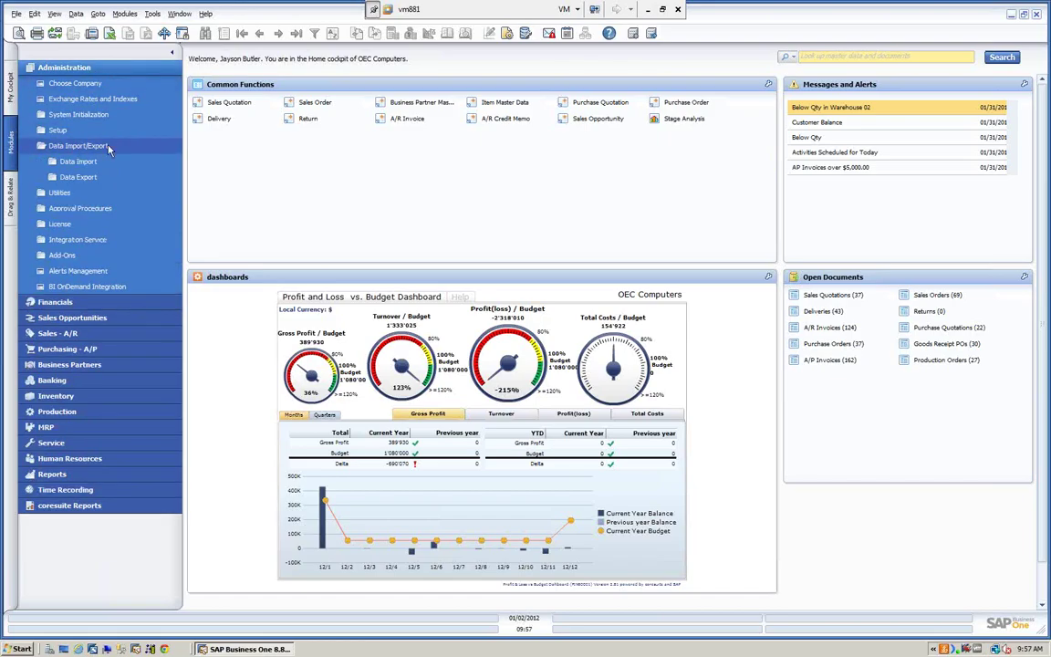
left_click(79, 162)
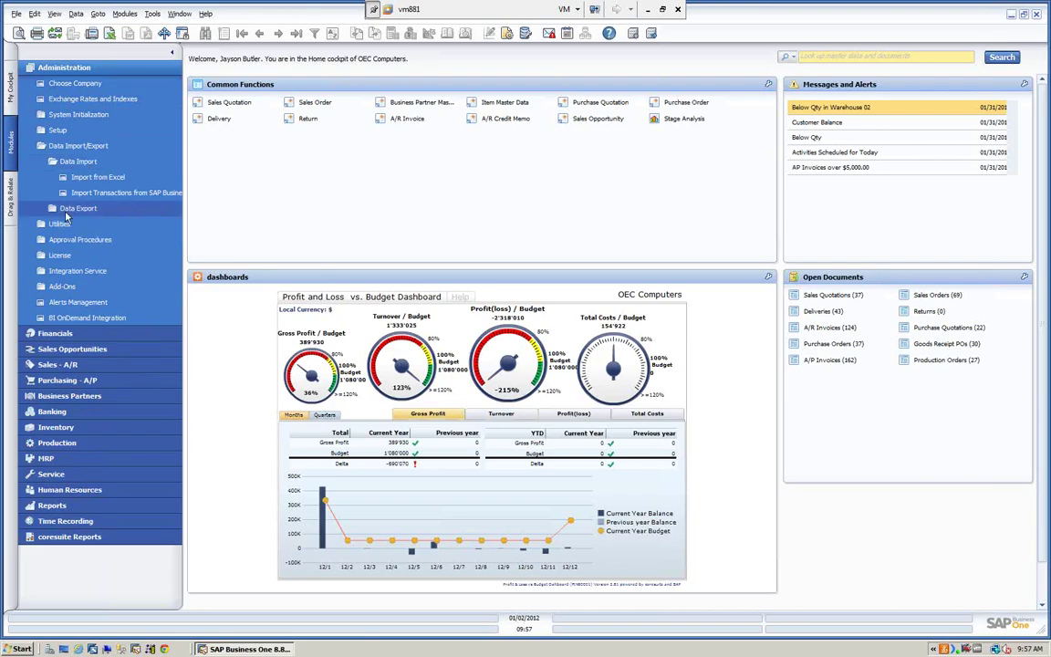
left_click(73, 208)
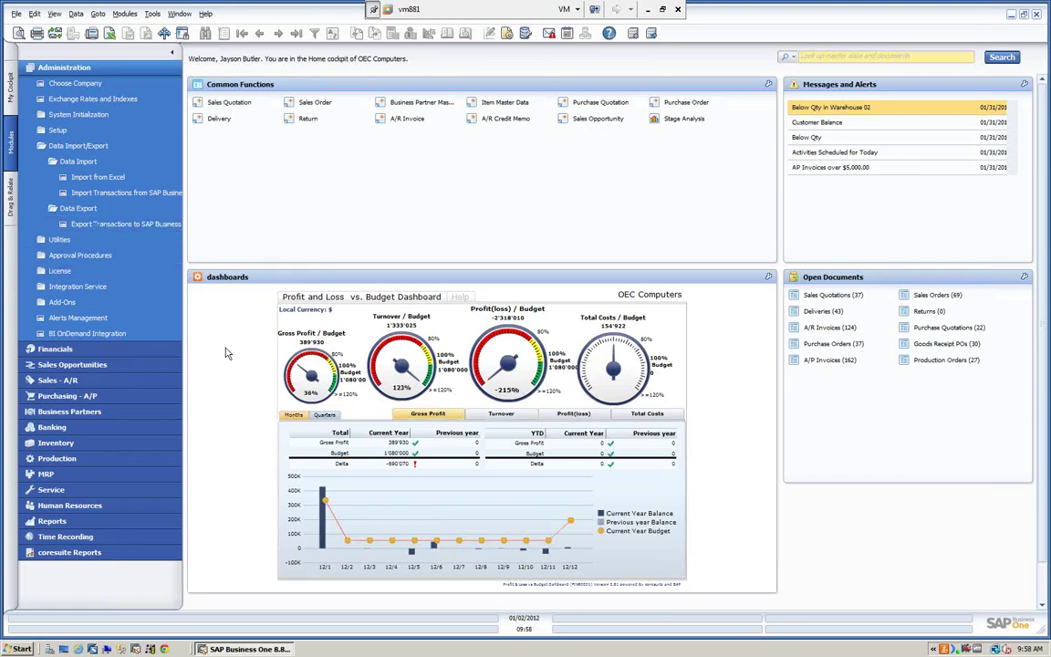
Switch to the desktop and review the contents of Customer Import.txt and Item Import.txt, closing each file.
left_click(1011, 16)
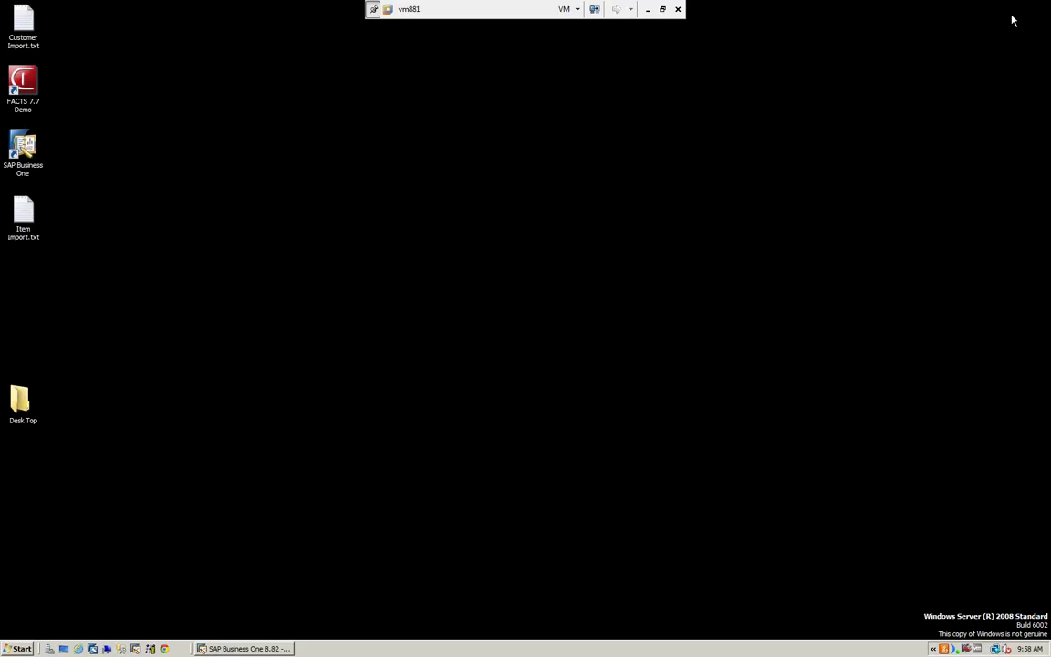
double_click(25, 22)
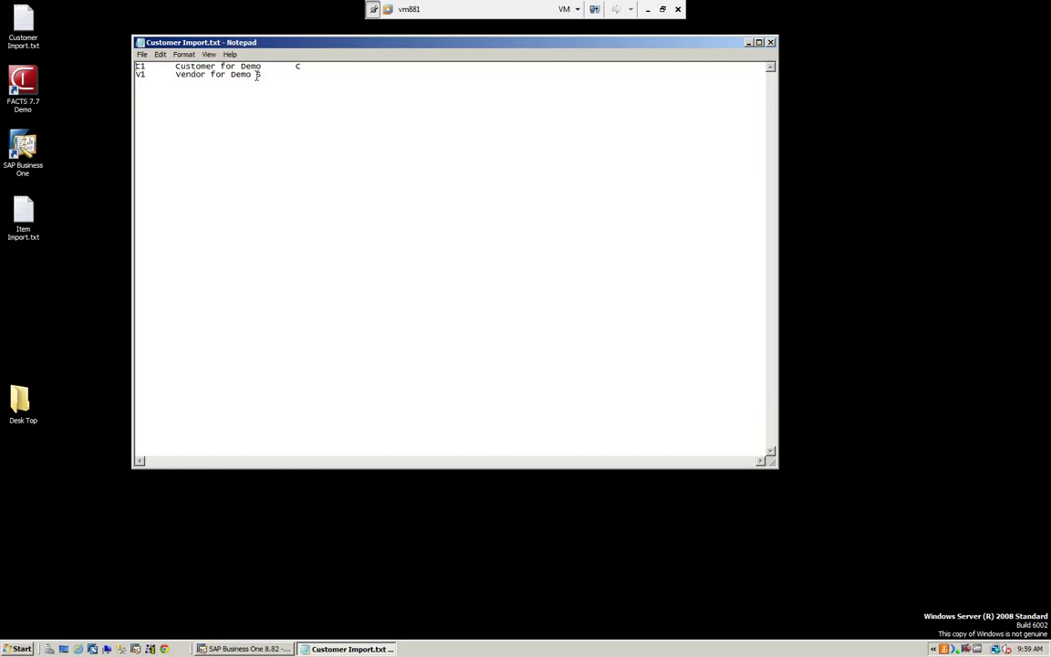
left_click(770, 42)
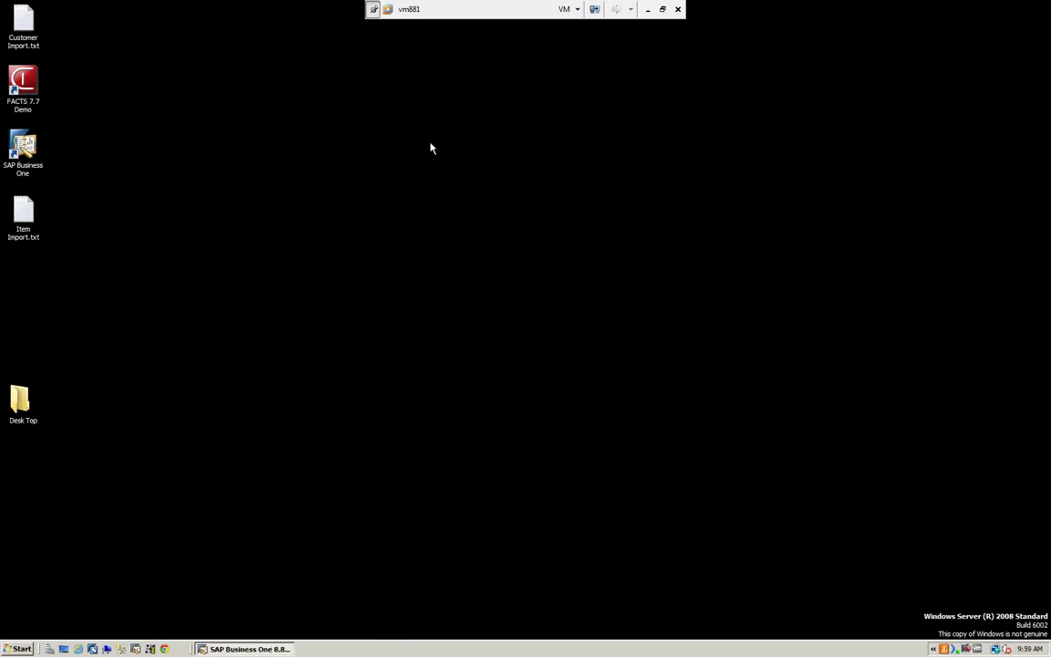
double_click(18, 215)
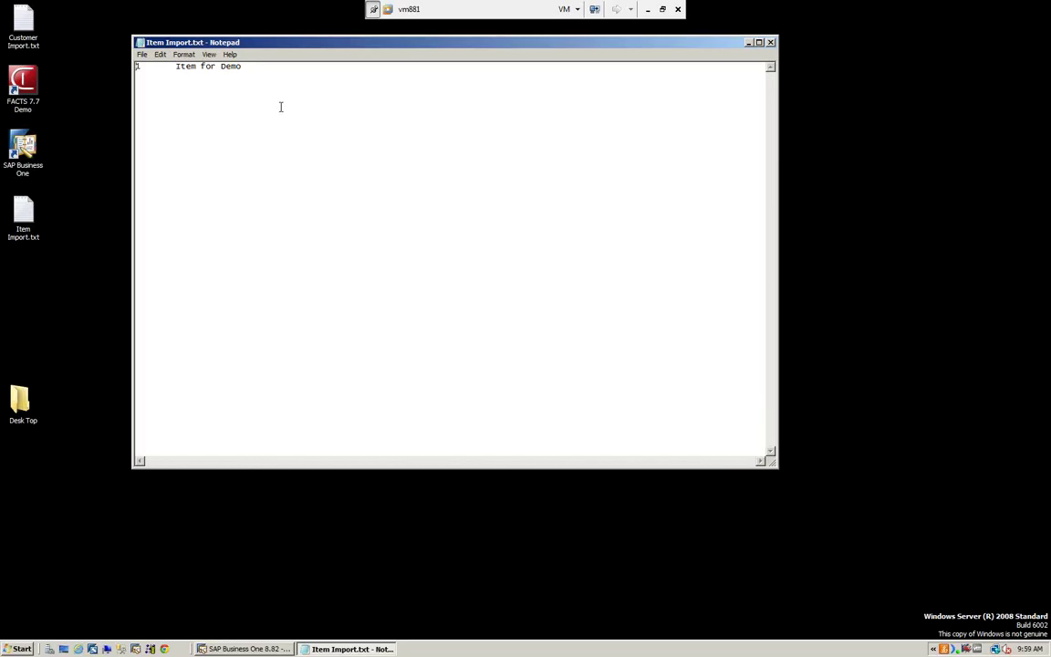
left_click(769, 43)
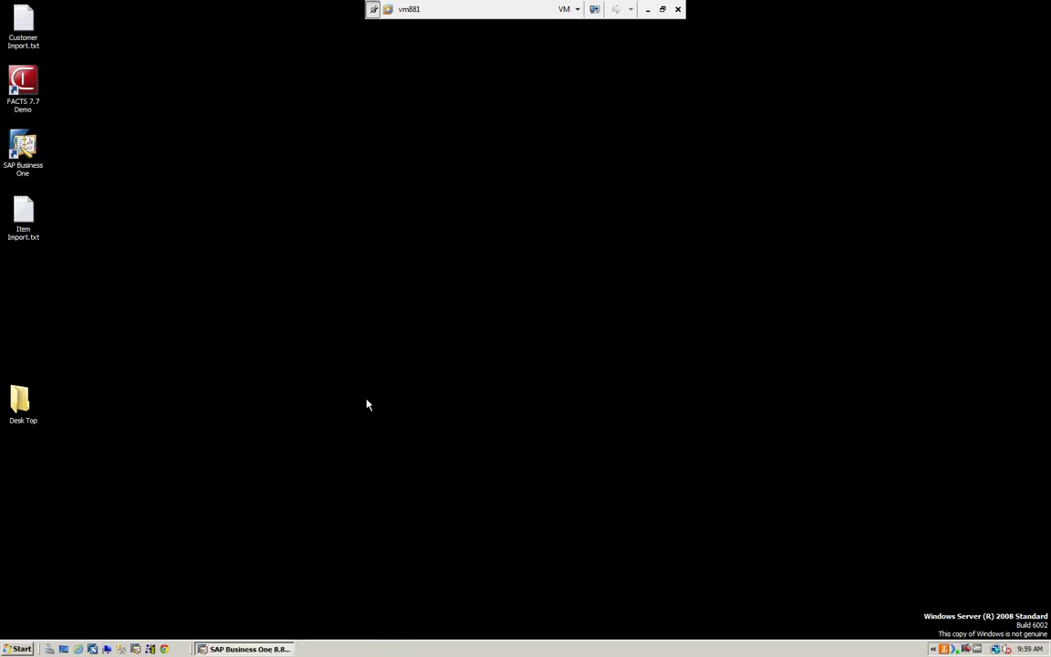
Switch back to SAP Business One and open Business Partner Master Data to view the available partner types.
left_click(233, 650)
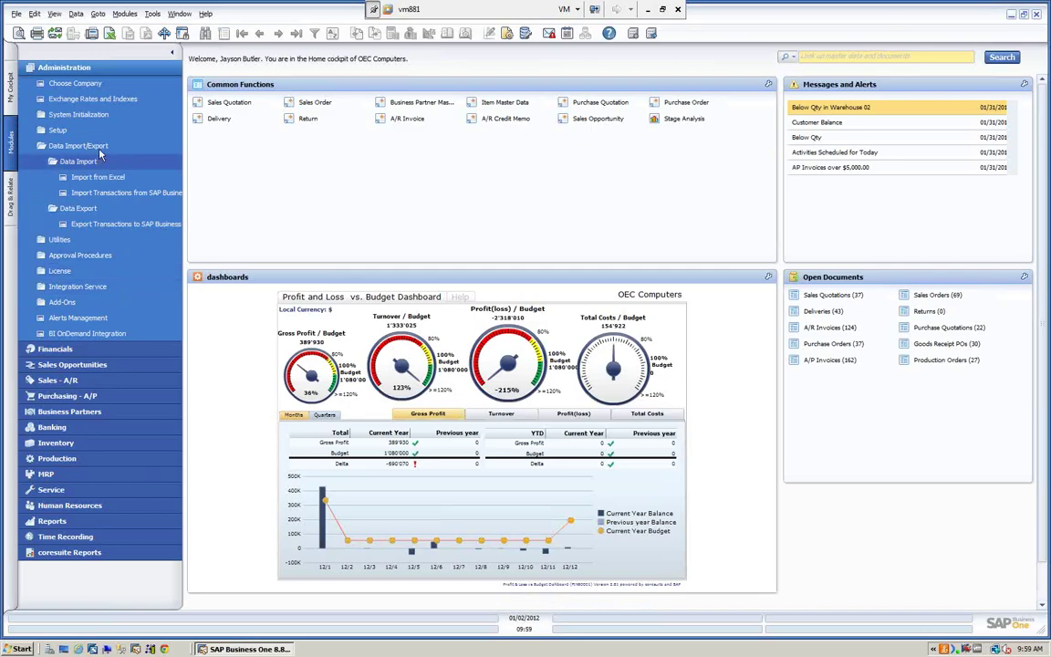
left_click(64, 67)
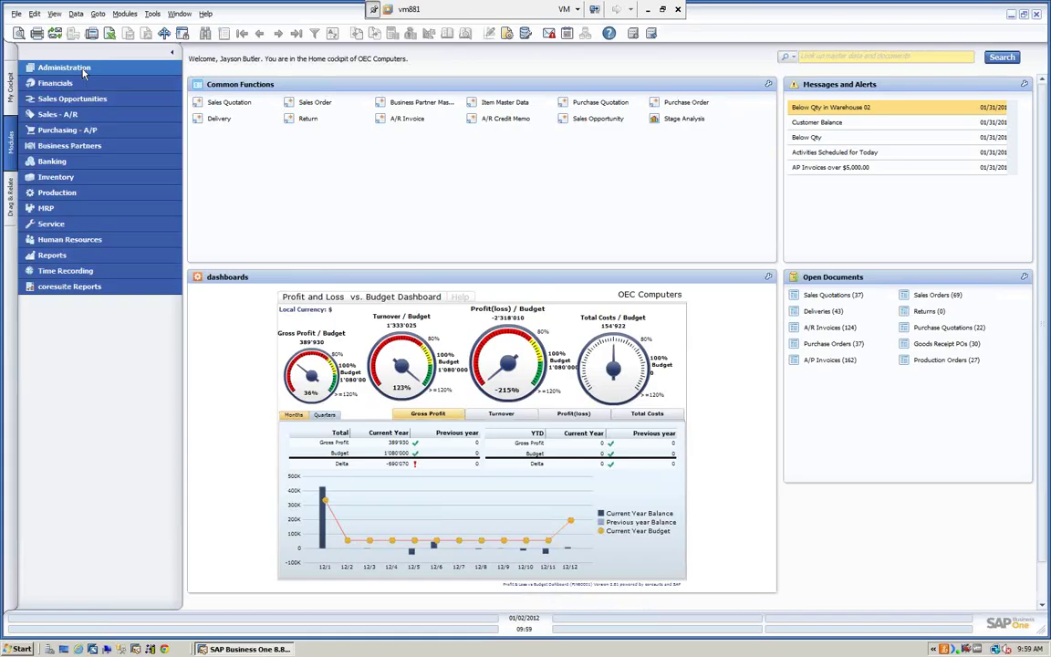
left_click(79, 148)
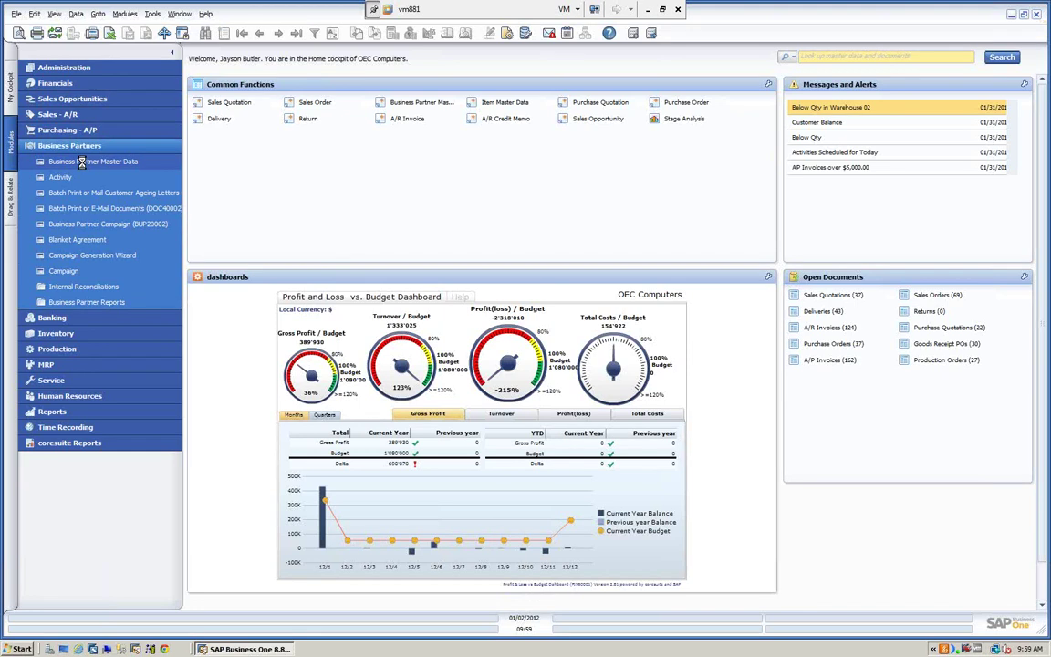
left_click(94, 162)
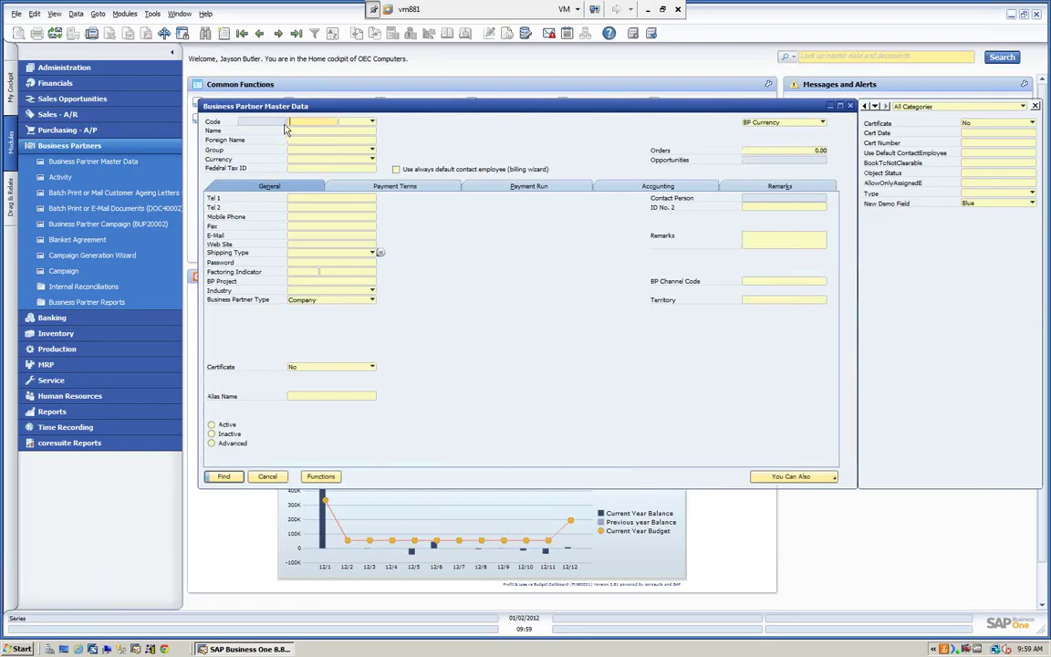
left_click(372, 124)
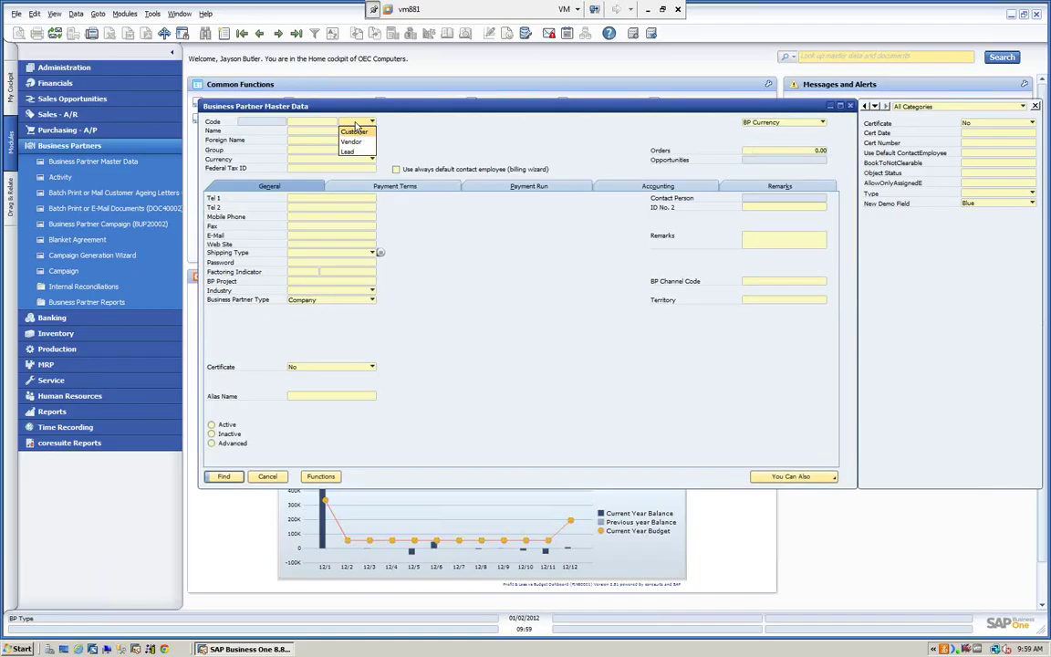
left_click(356, 128)
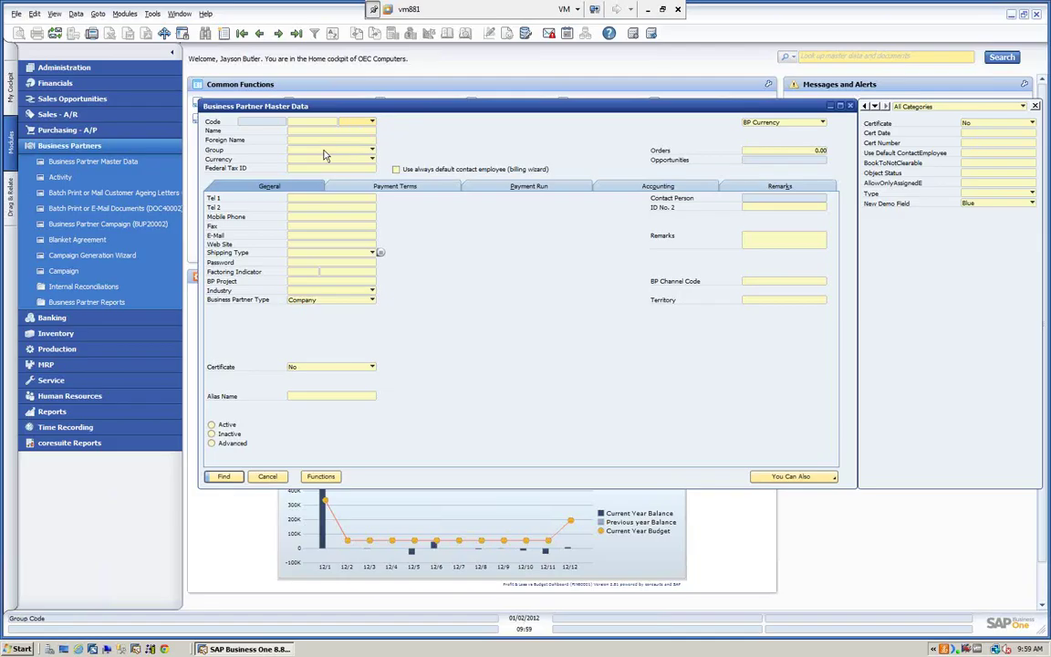
Turn on System Information to inspect the database fields behind the partner's code, name and type, and close the form.
left_click(53, 14)
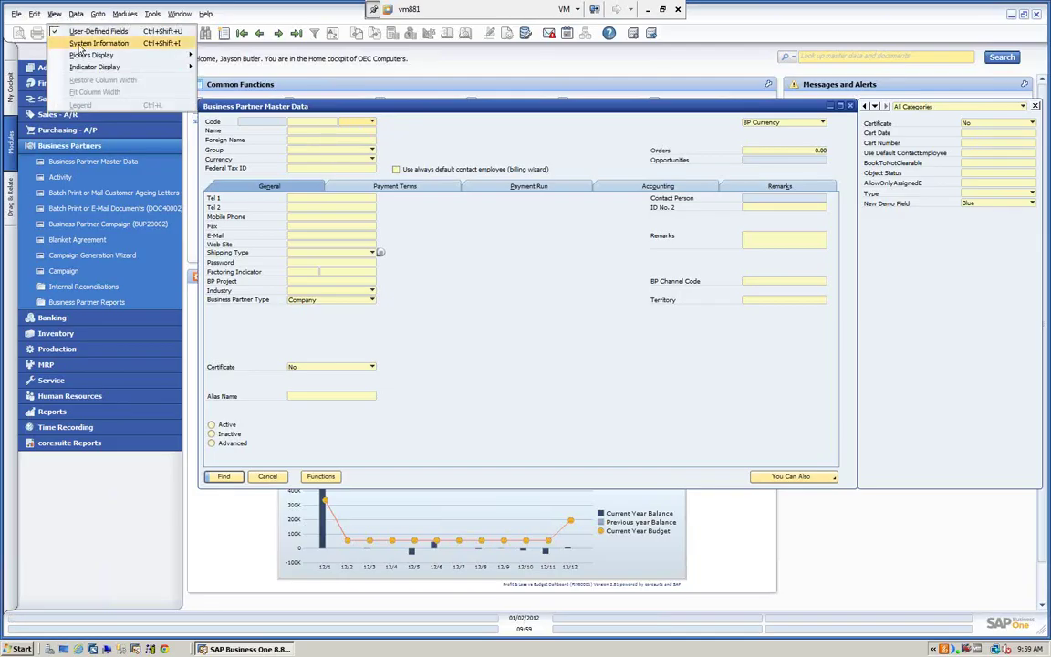
left_click(76, 43)
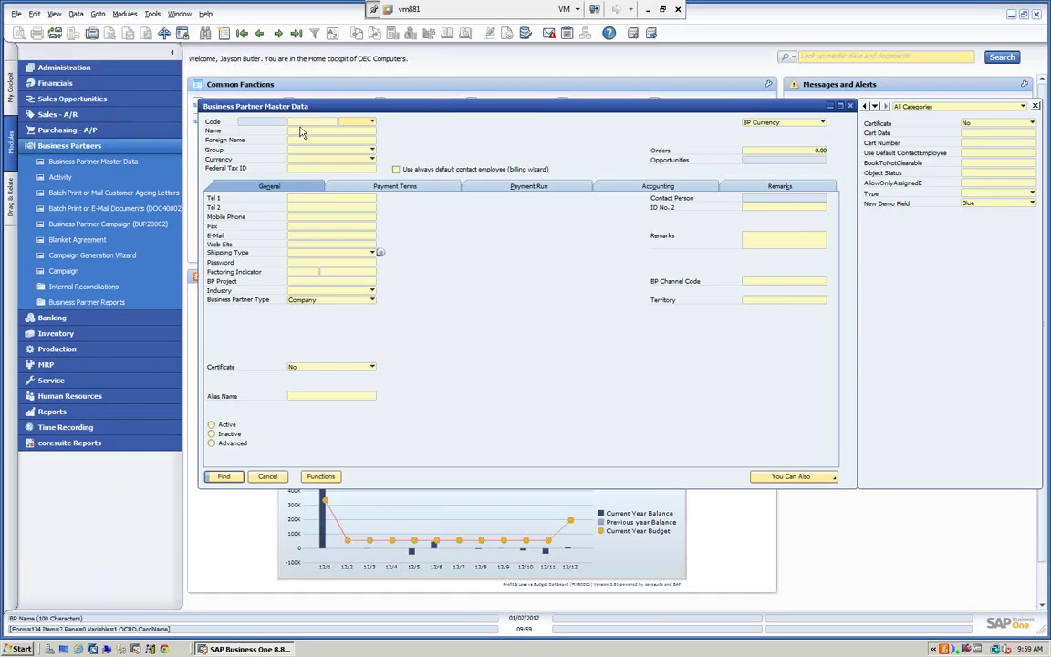
mouse_move(307, 125)
mouse_move(355, 127)
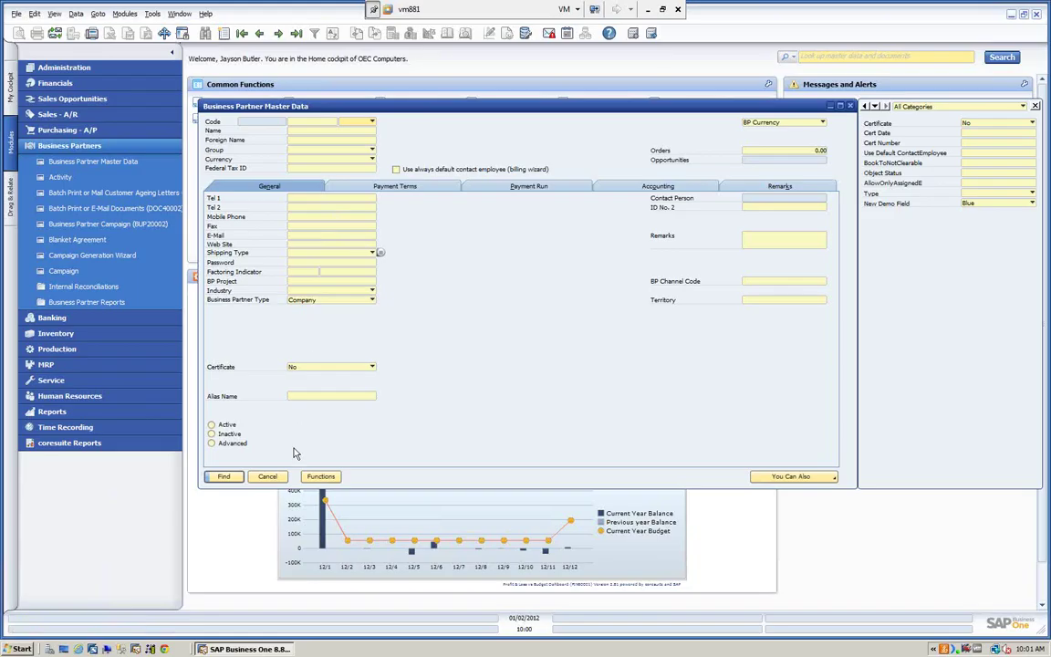
left_click(267, 477)
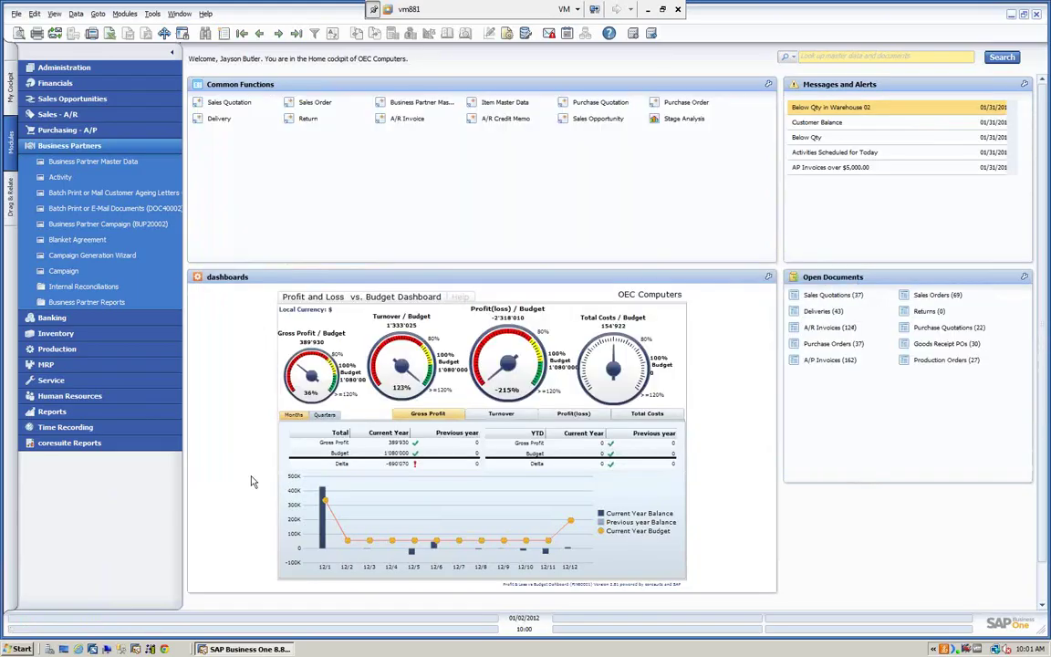
Check the System Information setting and open the Inventory module's Item Master Data form to examine its fields.
left_click(64, 146)
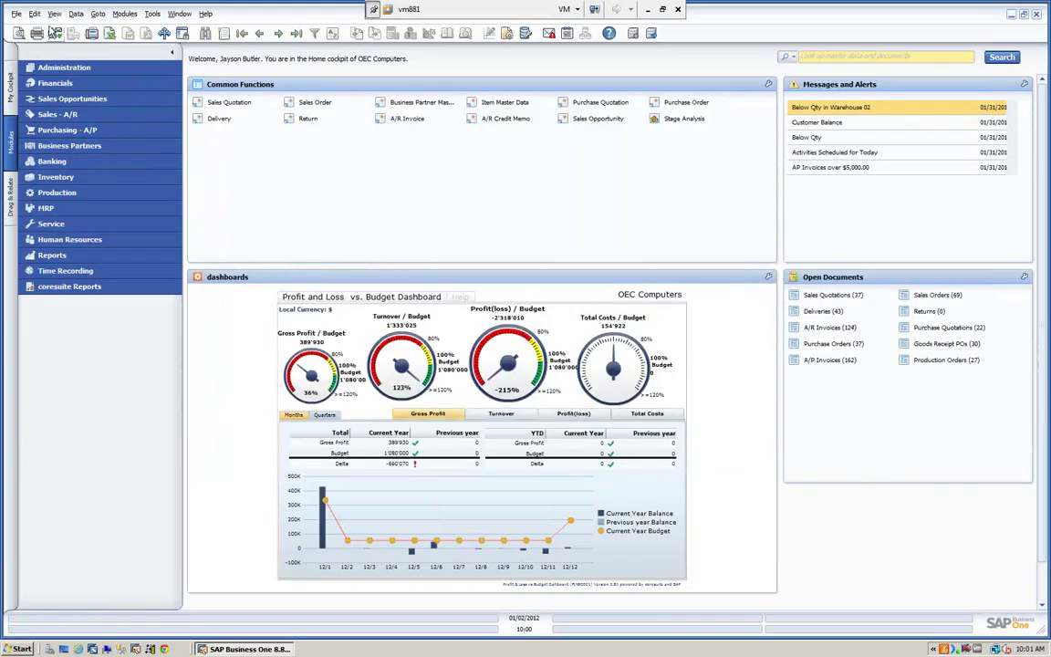
left_click(54, 14)
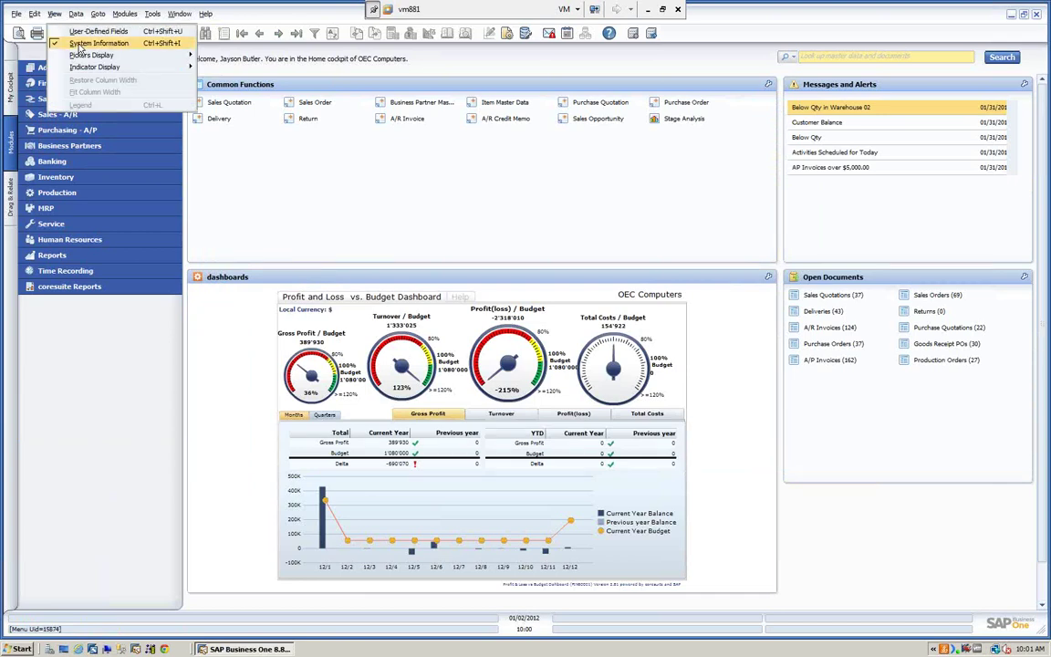
left_click(58, 178)
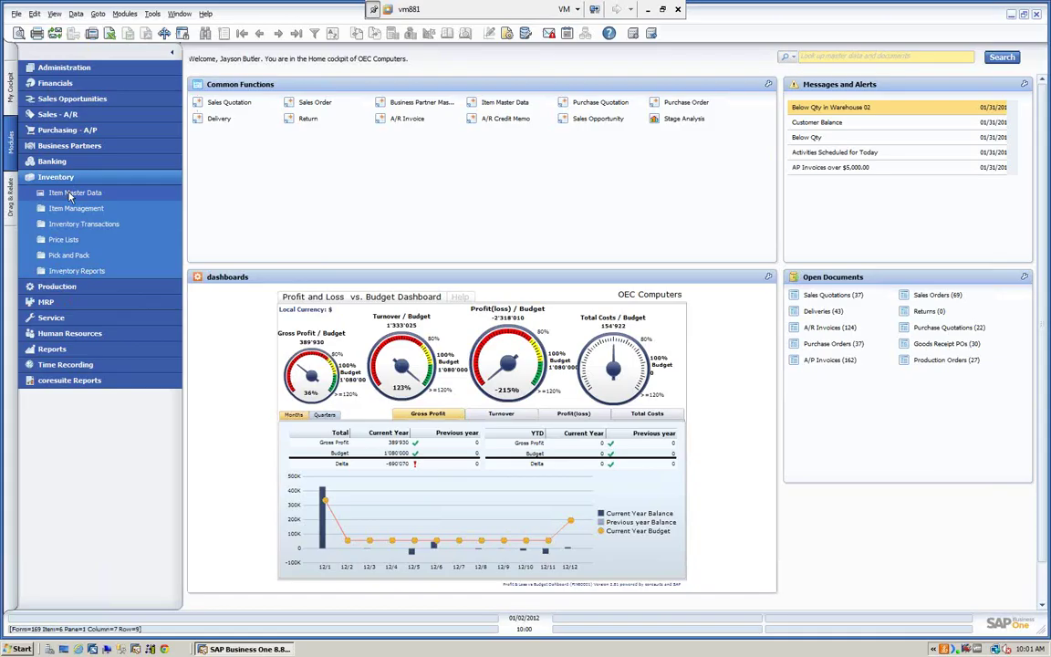
left_click(70, 194)
left_click_drag(361, 84, 310, 95)
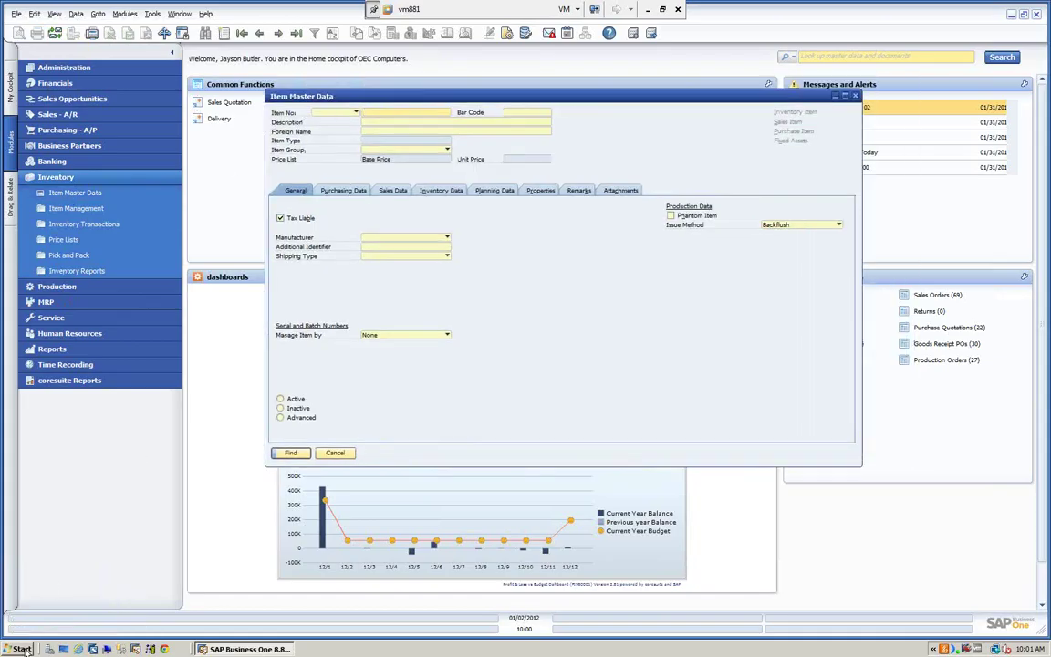
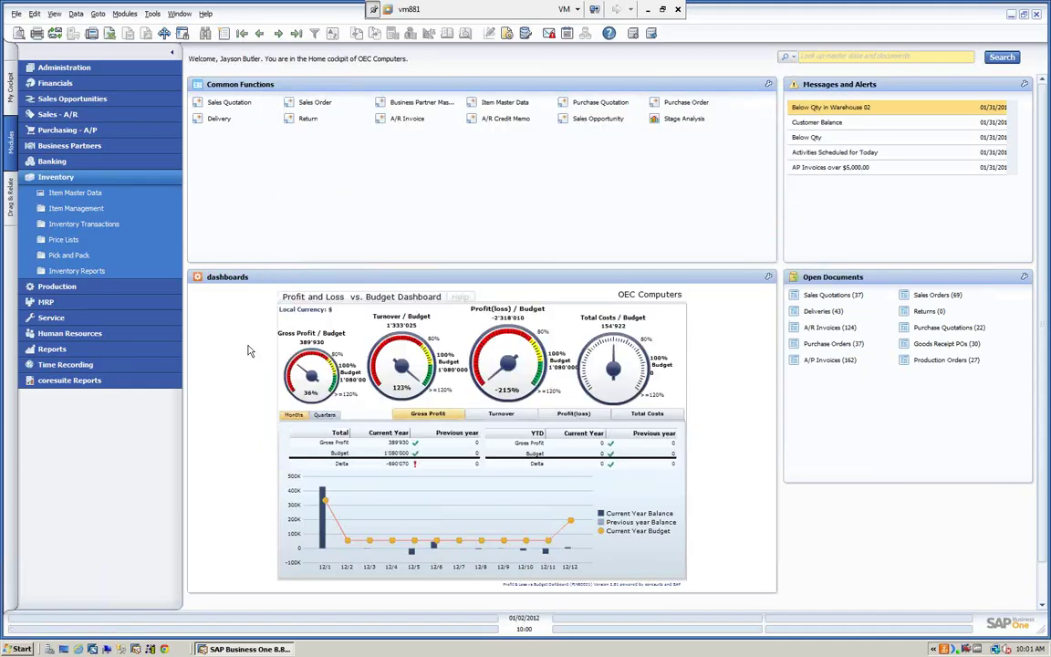
left_click(97, 179)
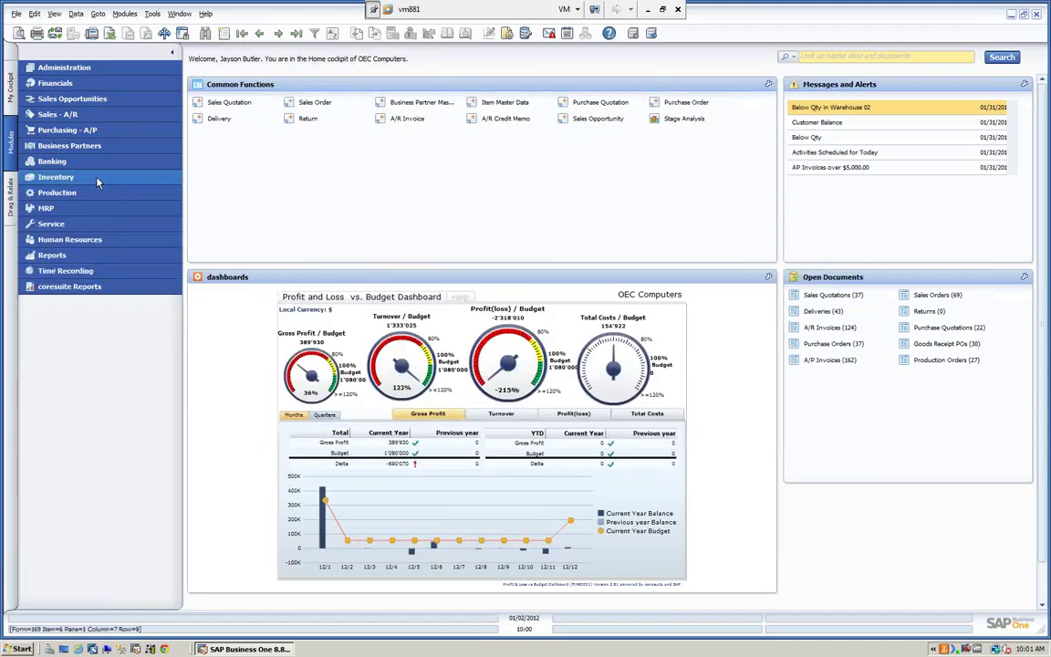
Open the Import from Excel tool, choose BP as the data type and turn off Update Existing Records.
left_click(91, 69)
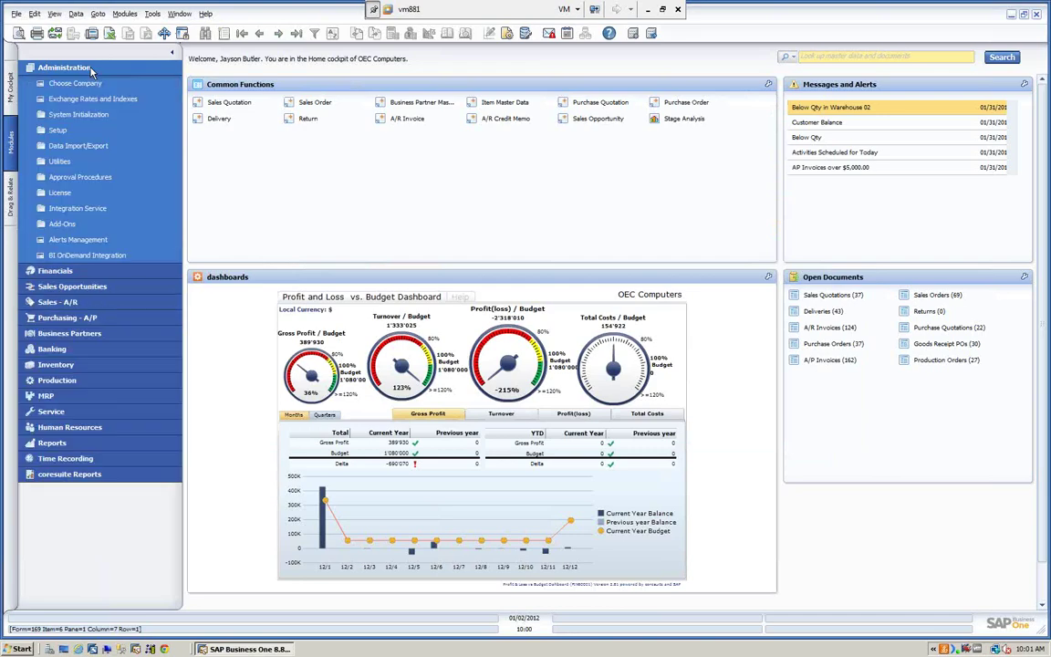
left_click(61, 148)
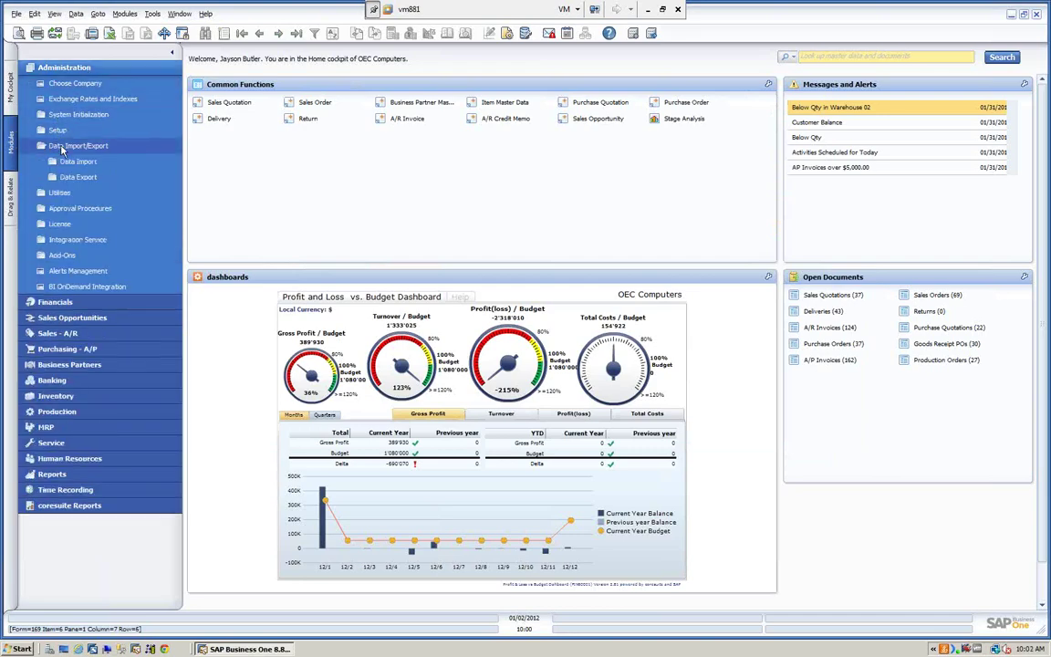
left_click(73, 163)
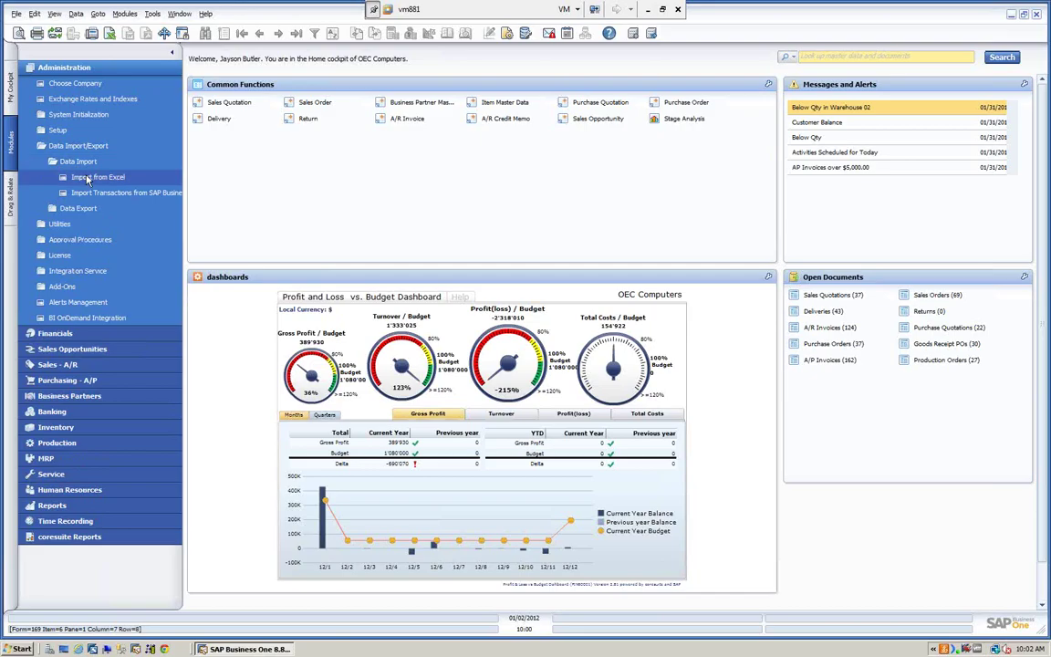
left_click(88, 178)
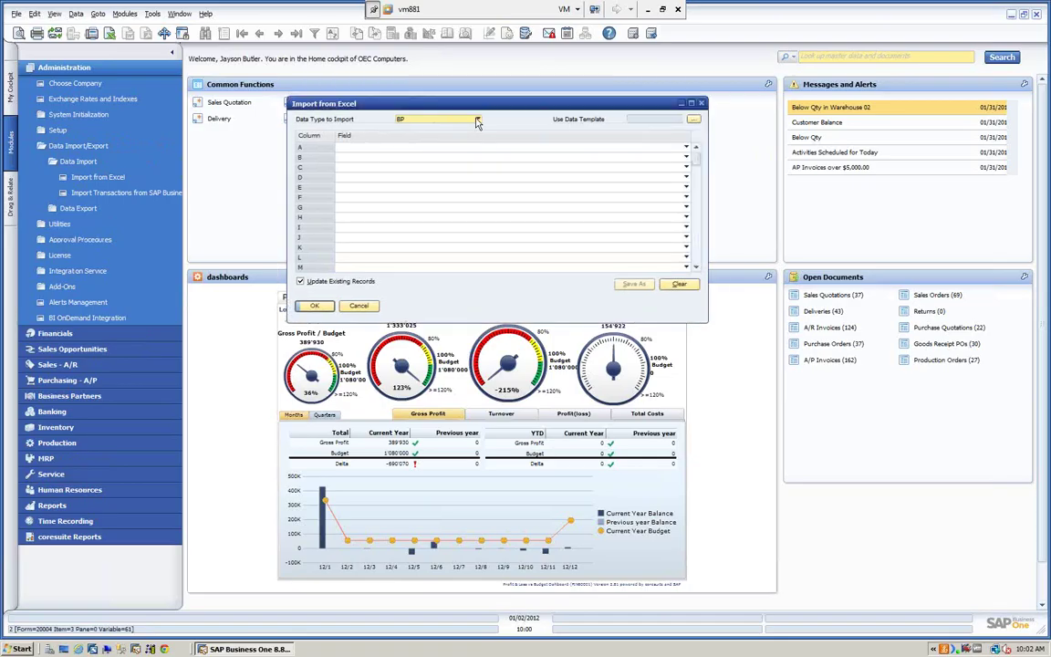
left_click(476, 121)
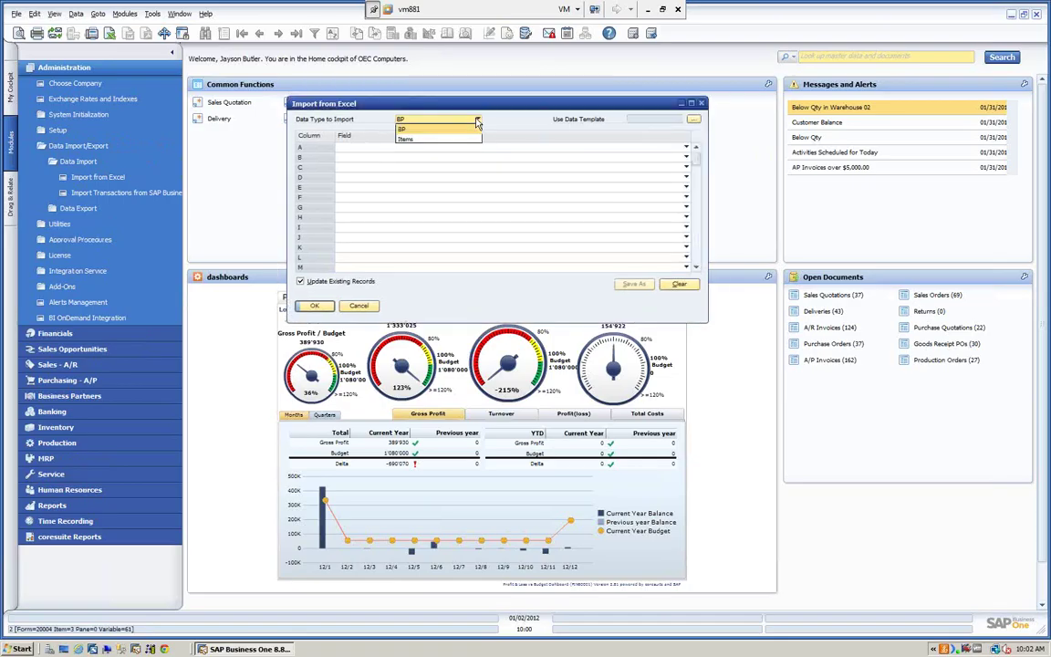
left_click(418, 128)
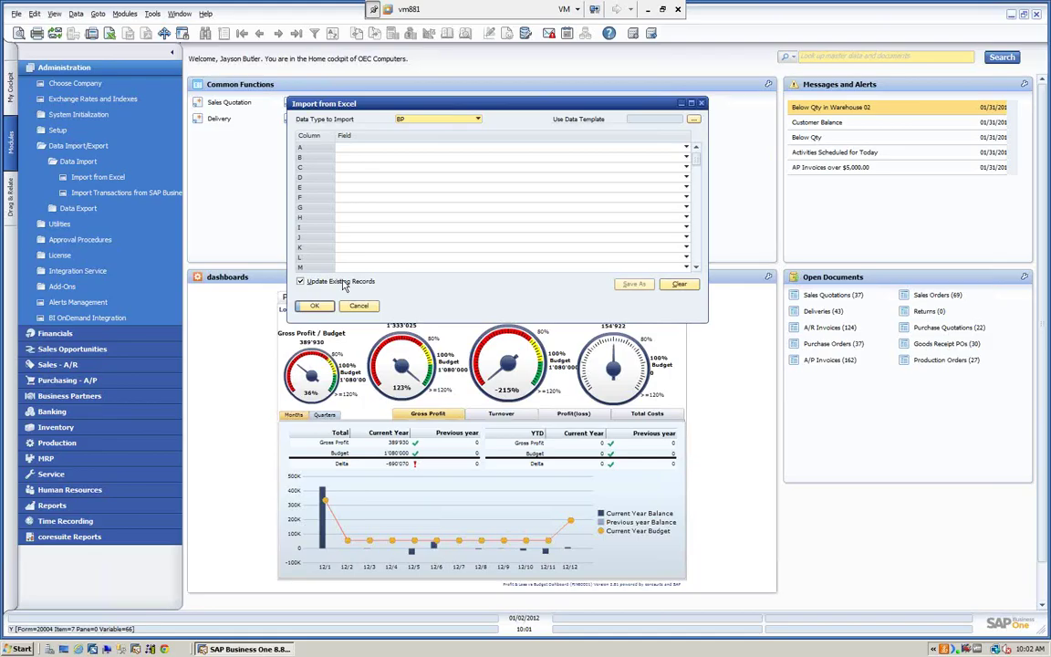
left_click(301, 282)
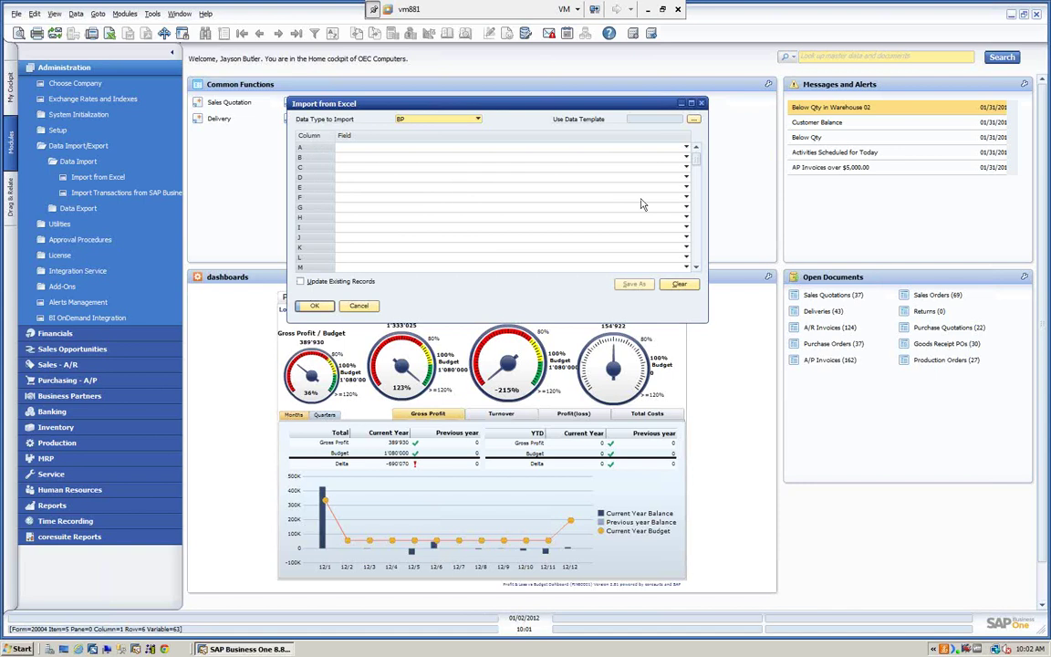
Map import column A to BP Code, column B to BP Name and column C to BP Type.
left_click(699, 176)
scroll(699, 176, "down", 4)
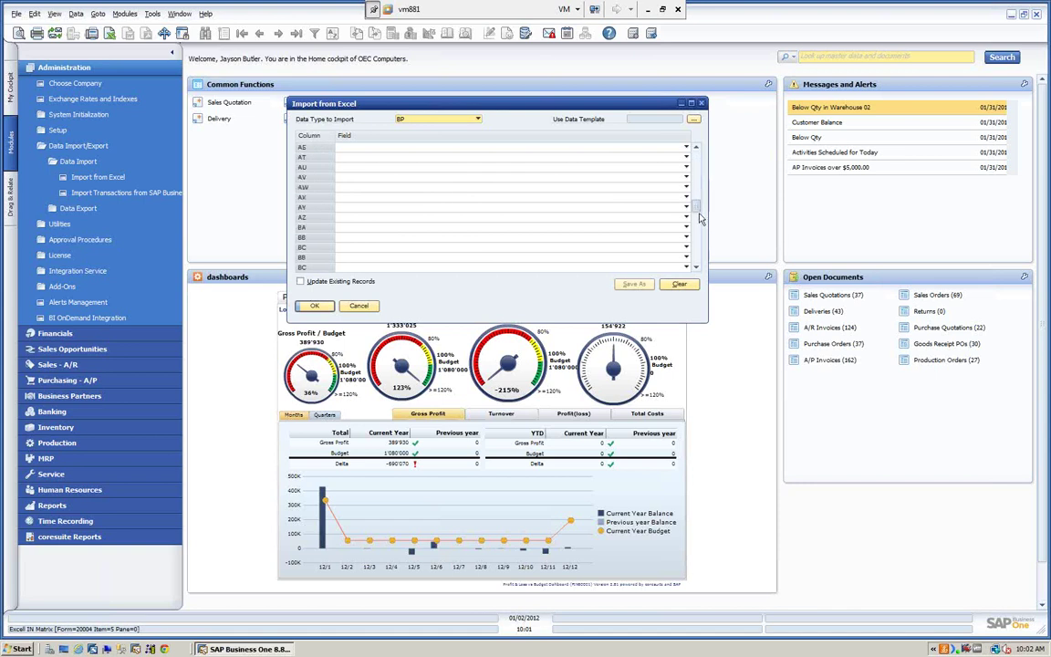
scroll(638, 164, "up", 6)
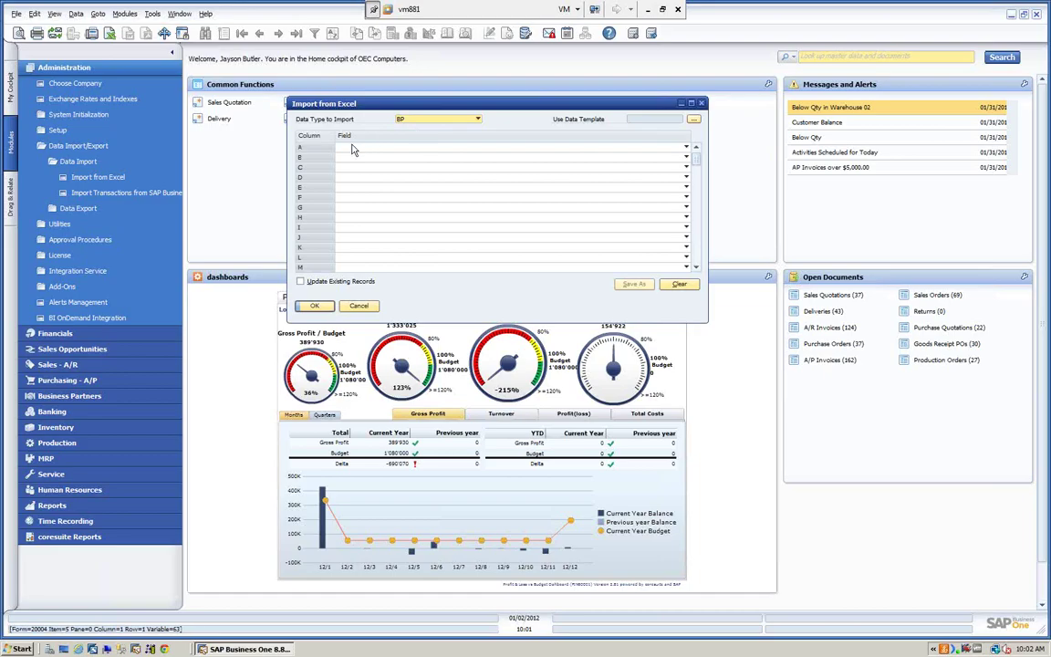
left_click(687, 149)
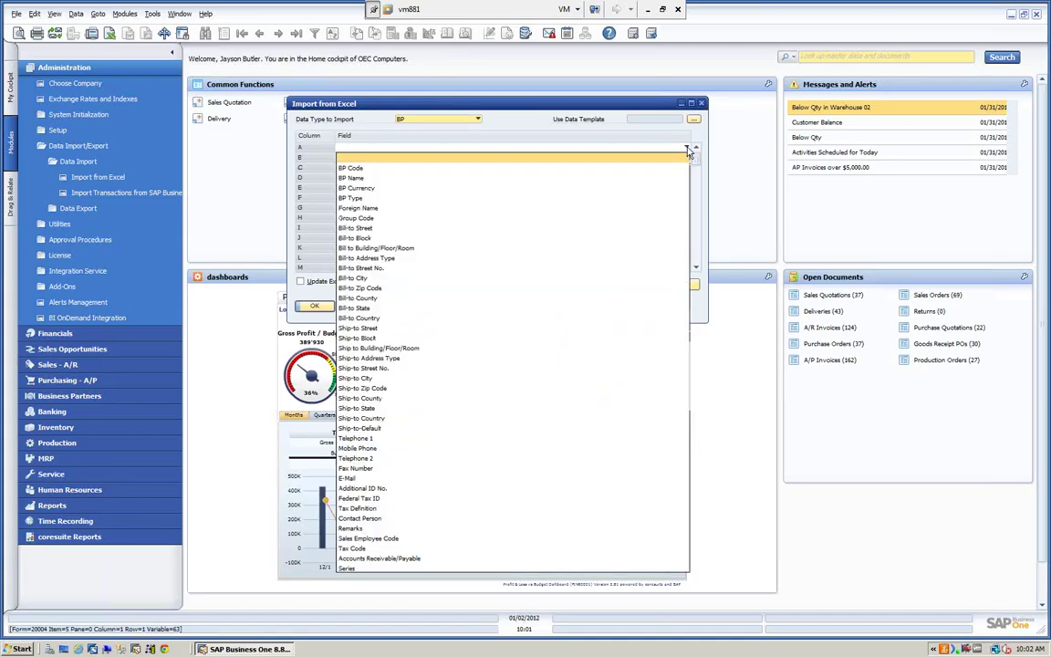
left_click(373, 168)
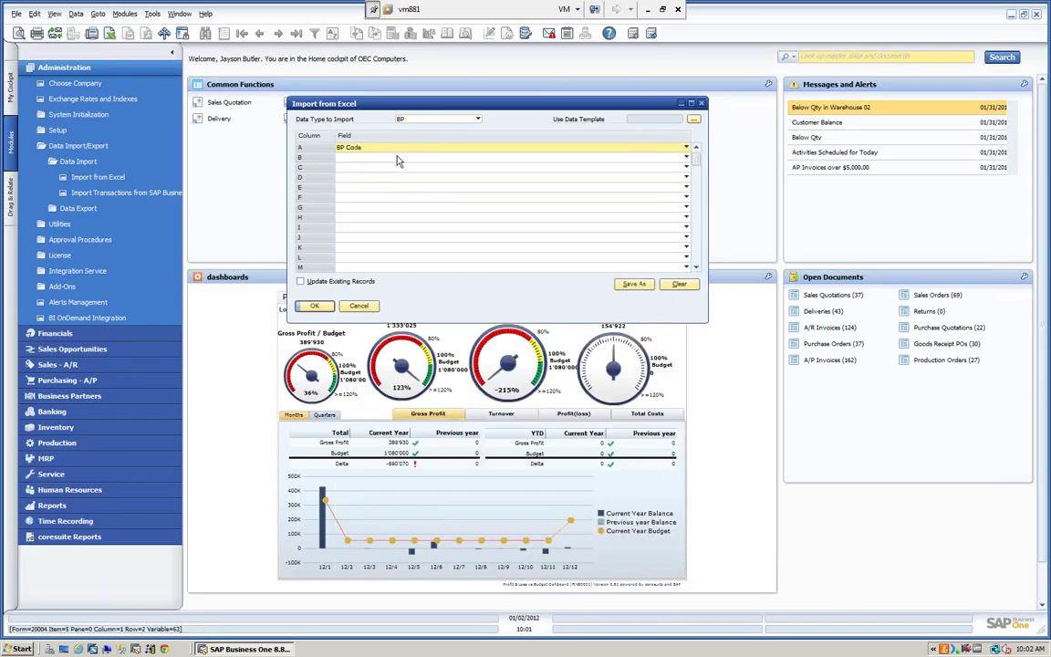
left_click(686, 158)
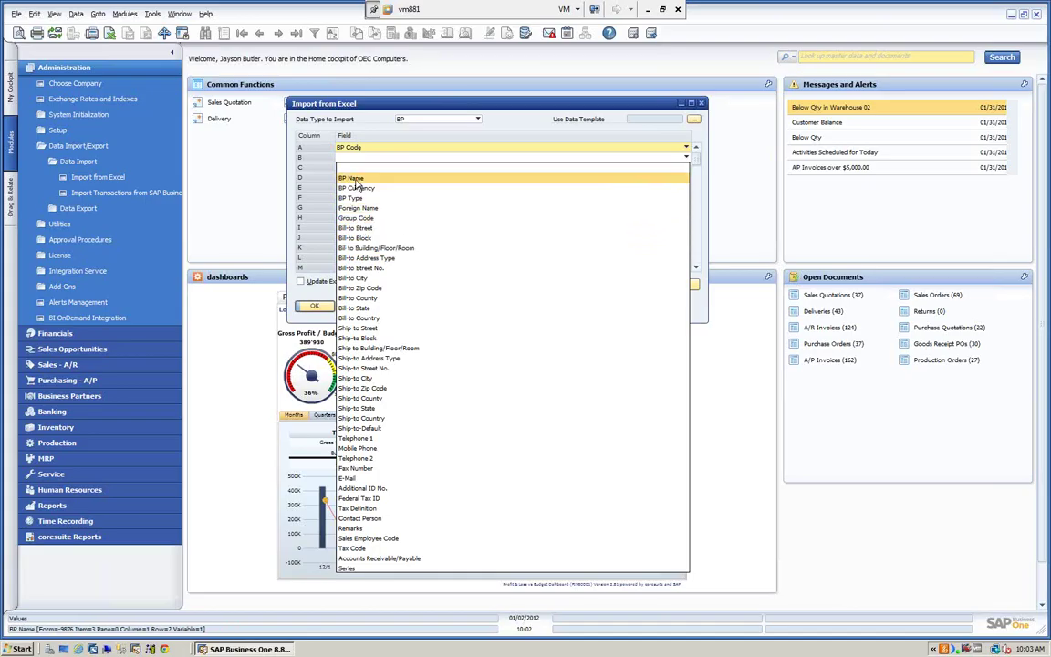
left_click(356, 179)
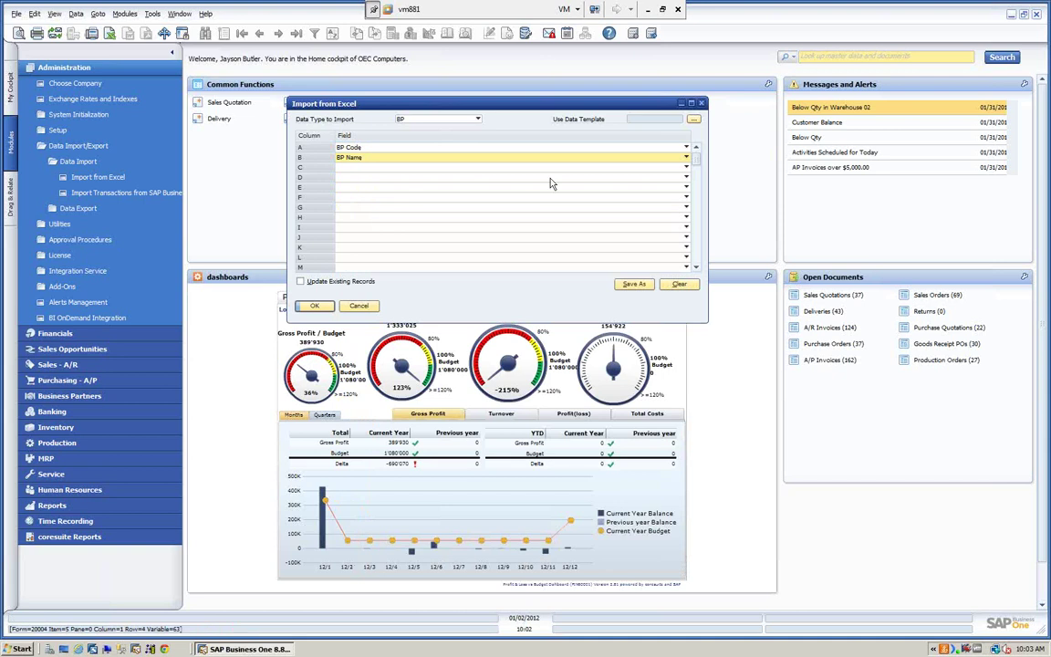
left_click(687, 168)
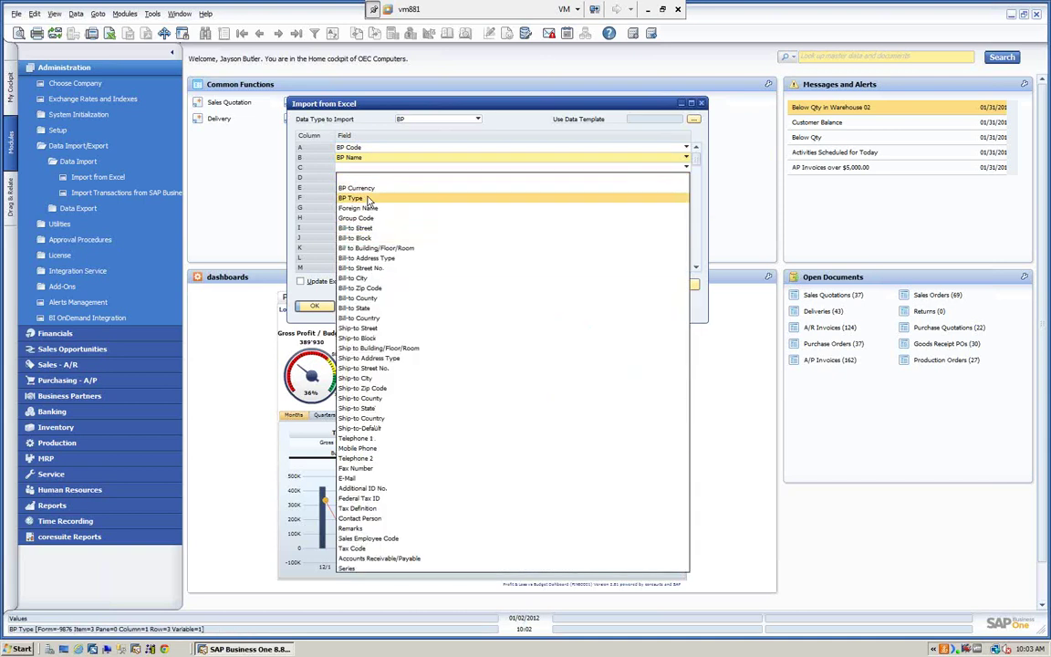
left_click(351, 199)
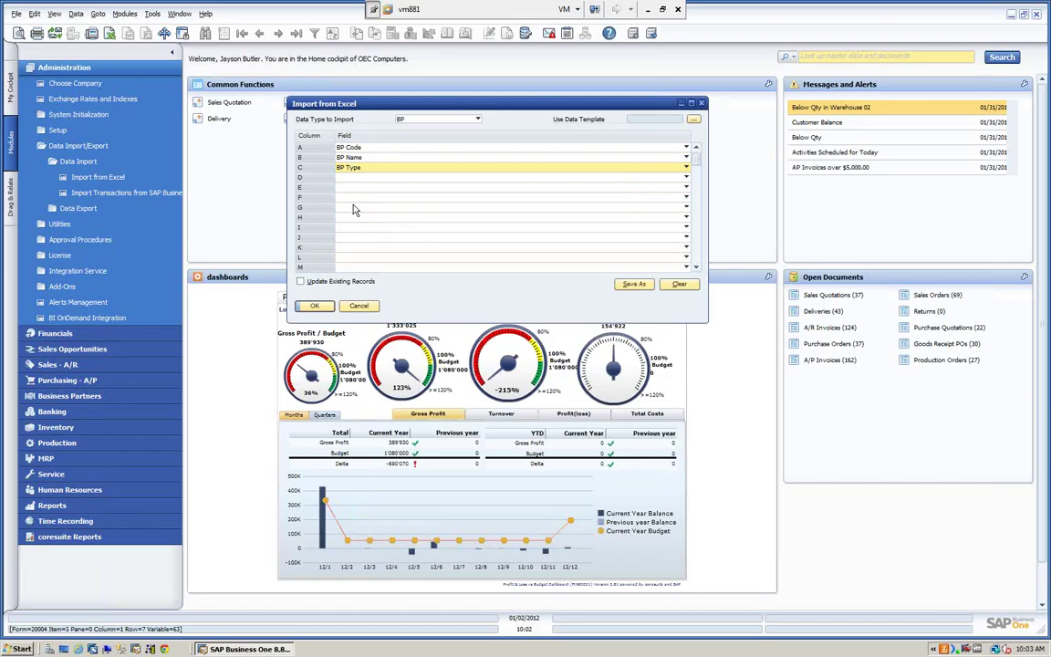
Back out of the source file selection, then reopen Import from Excel and clear its column mappings.
left_click(314, 306)
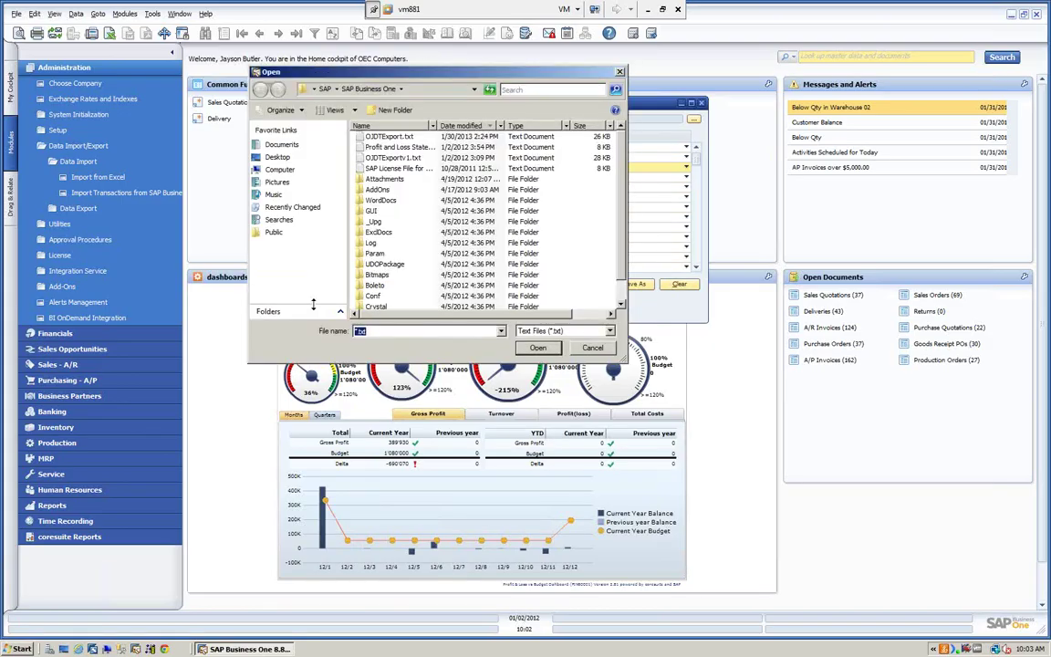
left_click(593, 350)
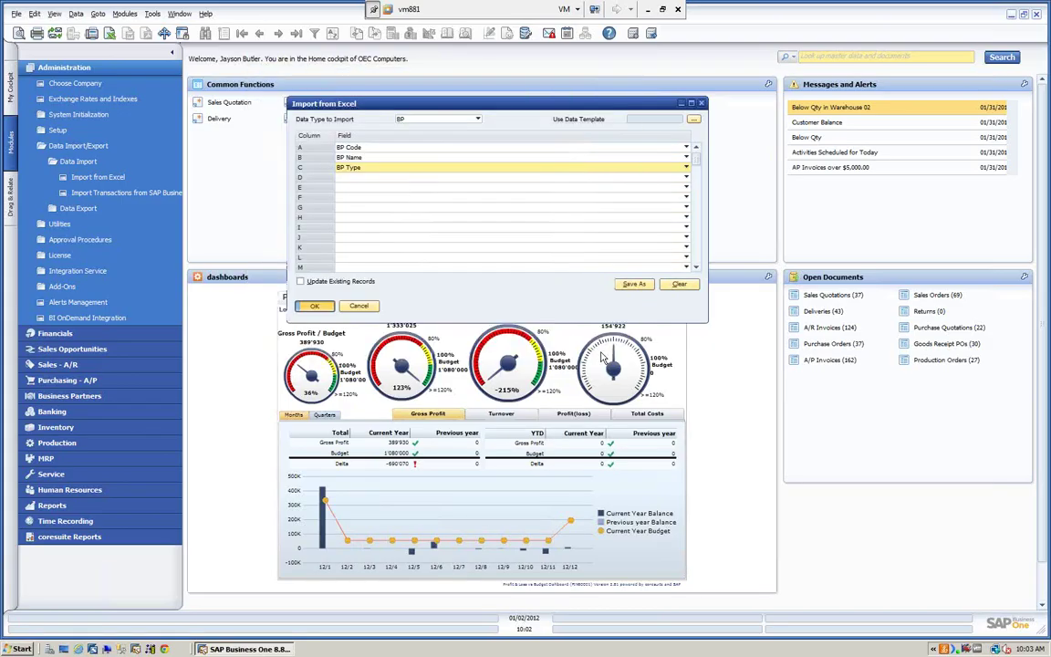
left_click(358, 307)
left_click(107, 177)
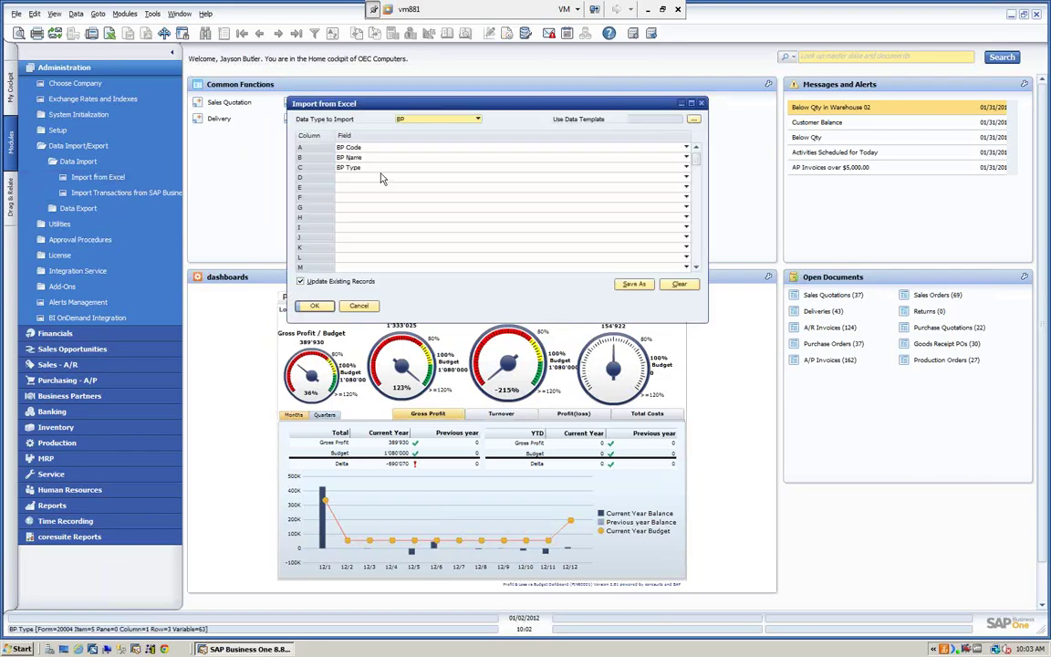
left_click(679, 285)
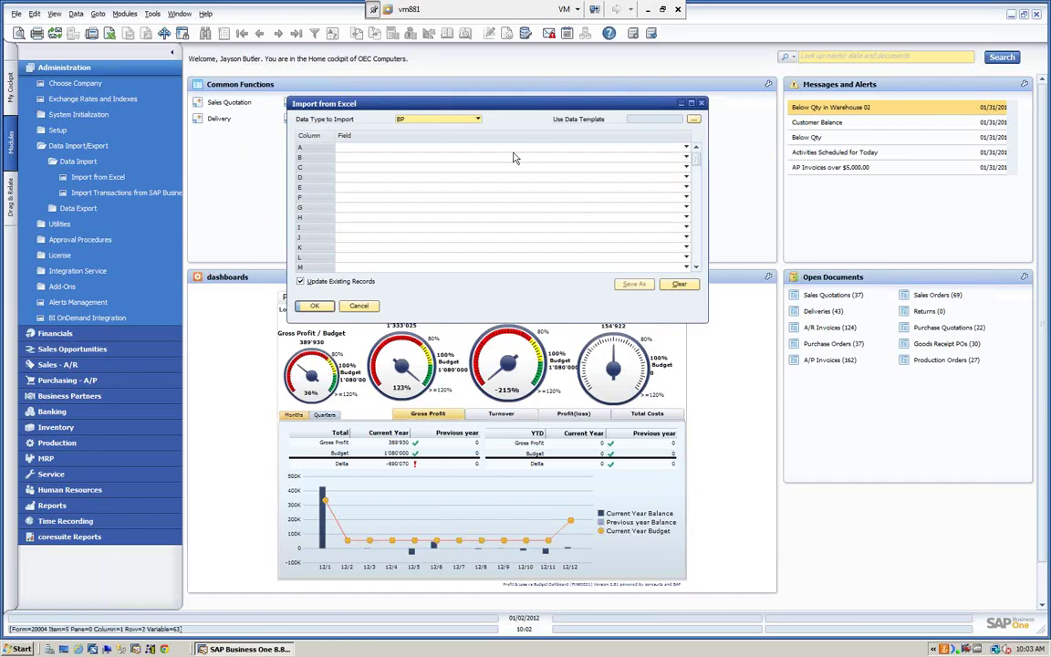
Assign the fields BP Code, BP Name and BP Type to columns A, B and C of the cleared mapping.
left_click(686, 147)
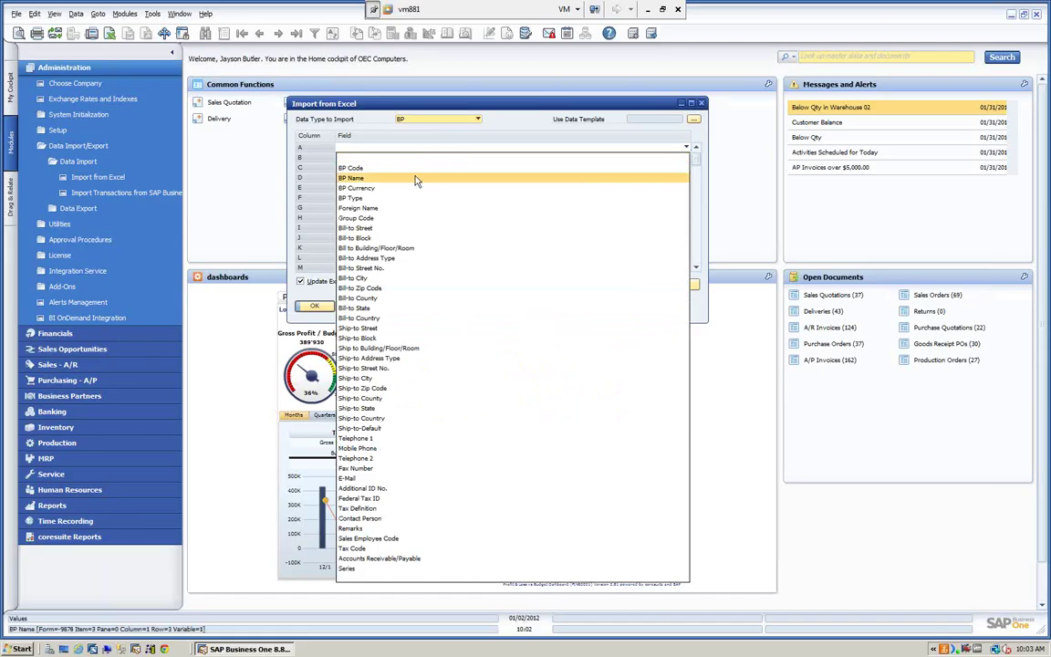
left_click(354, 169)
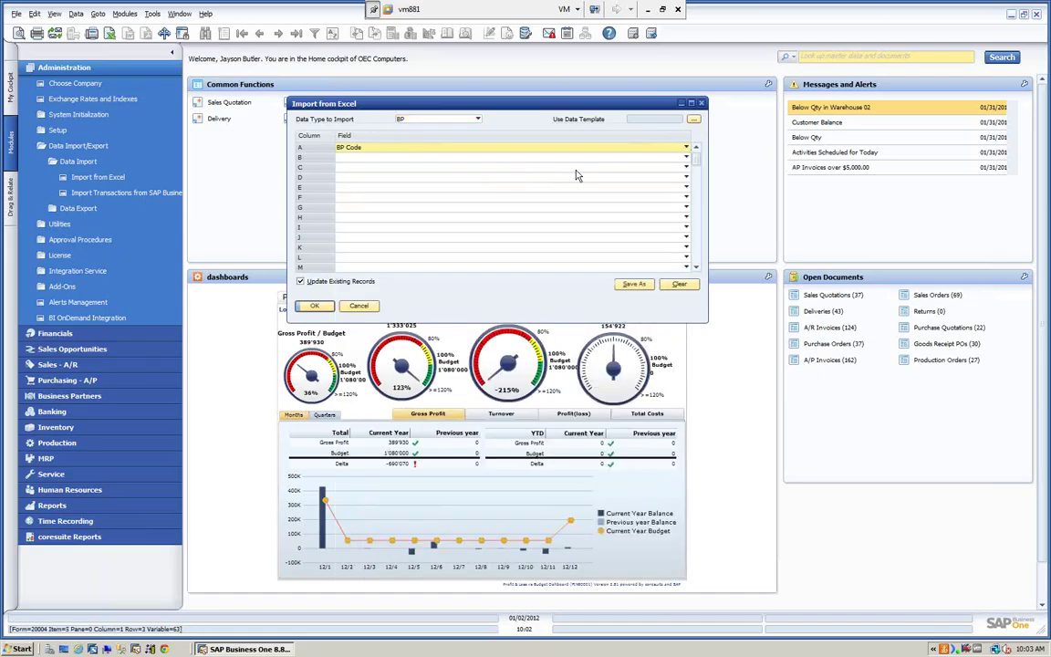
left_click(686, 157)
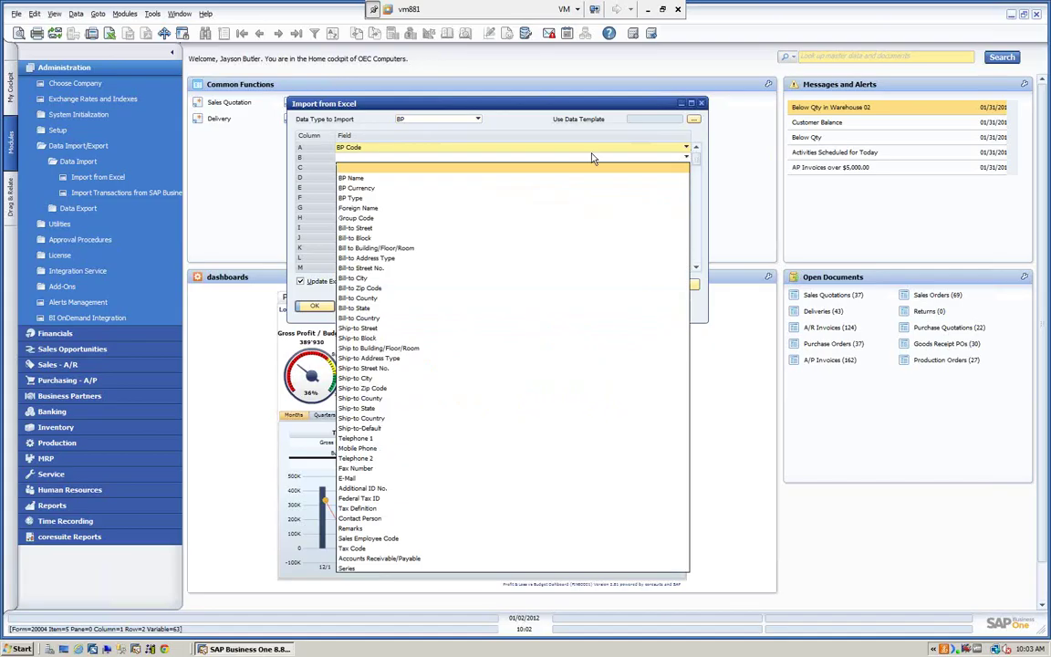
left_click(350, 177)
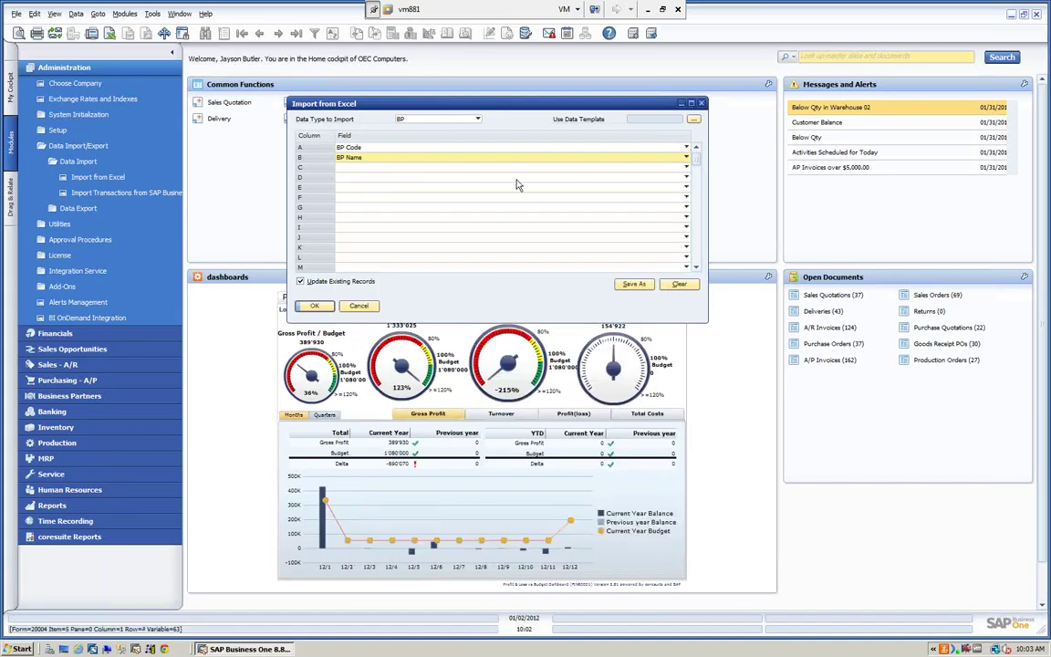
left_click(686, 168)
left_click(363, 199)
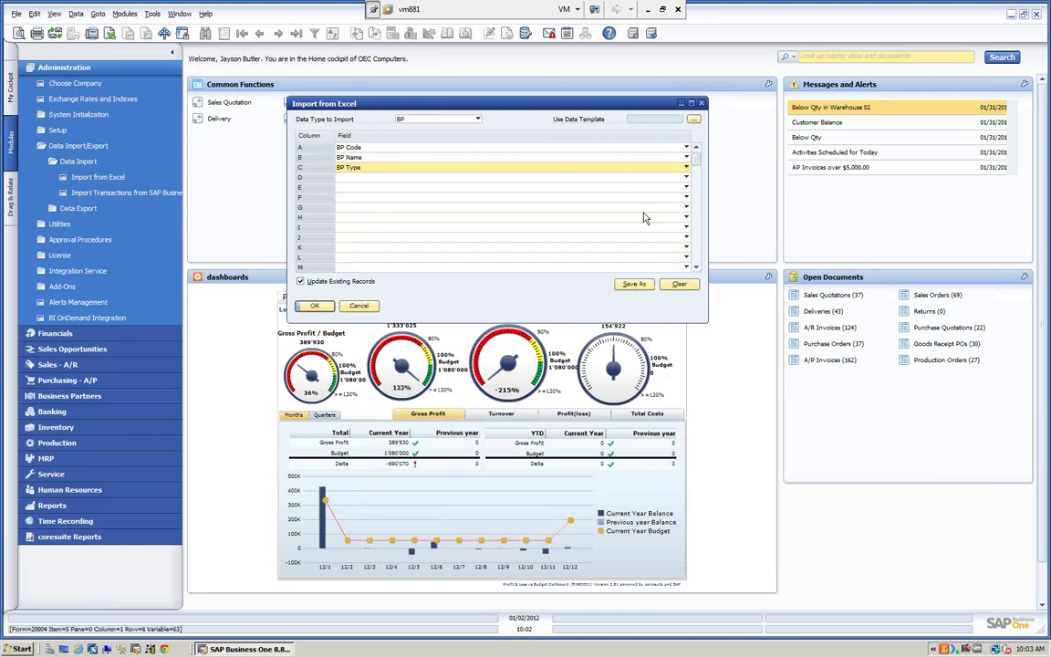
Save the column mapping as a data import template named BP Demo and check it in the template list.
left_click(634, 284)
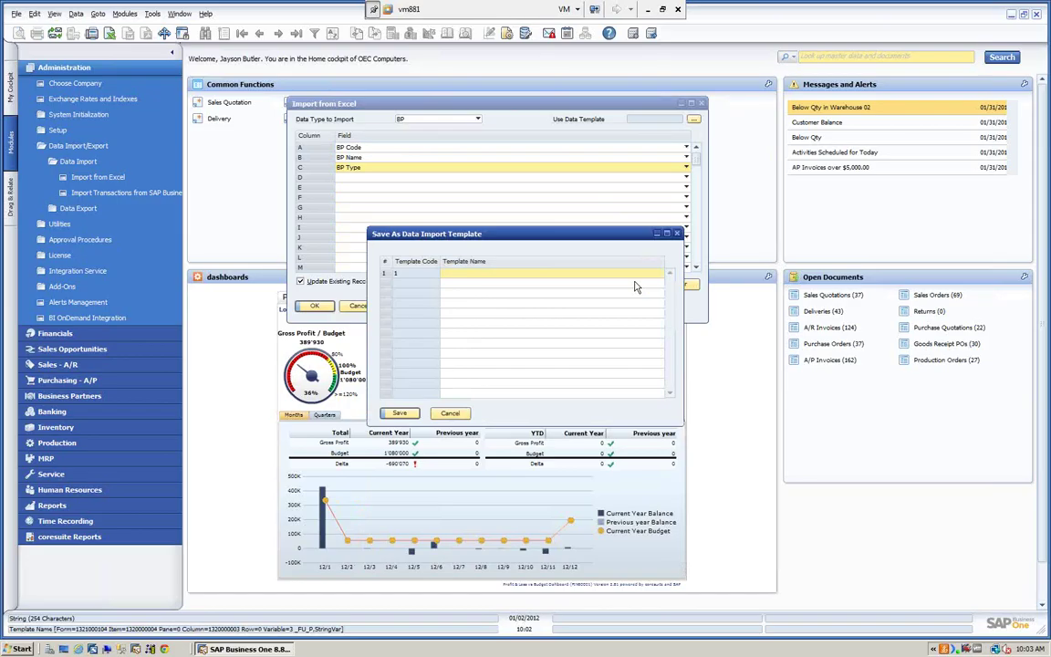
type("BP Demo")
left_click(400, 415)
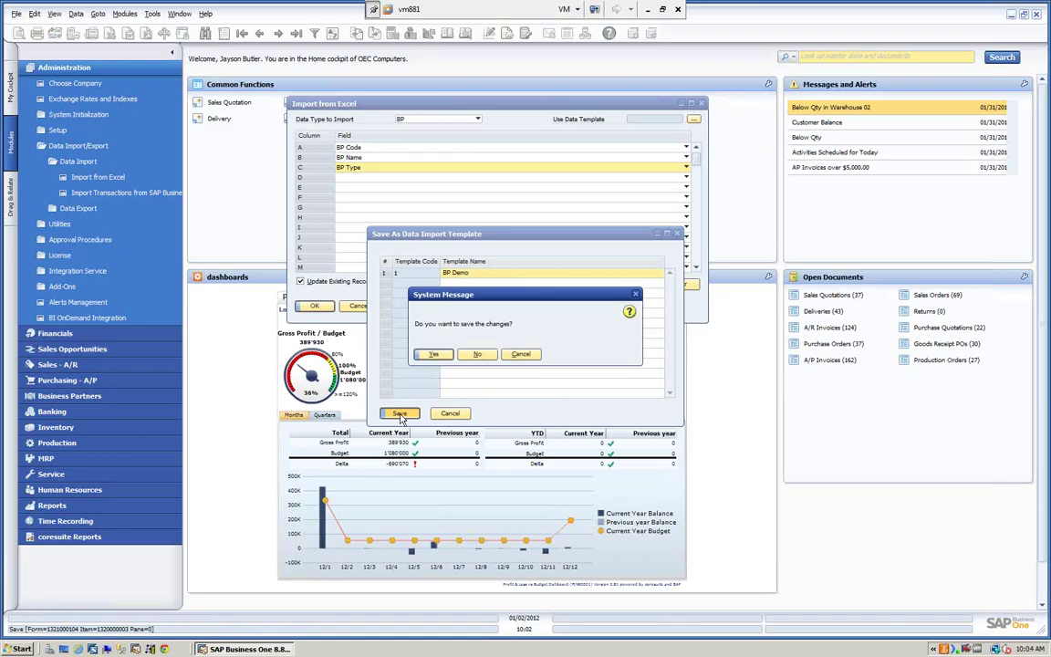
left_click(442, 357)
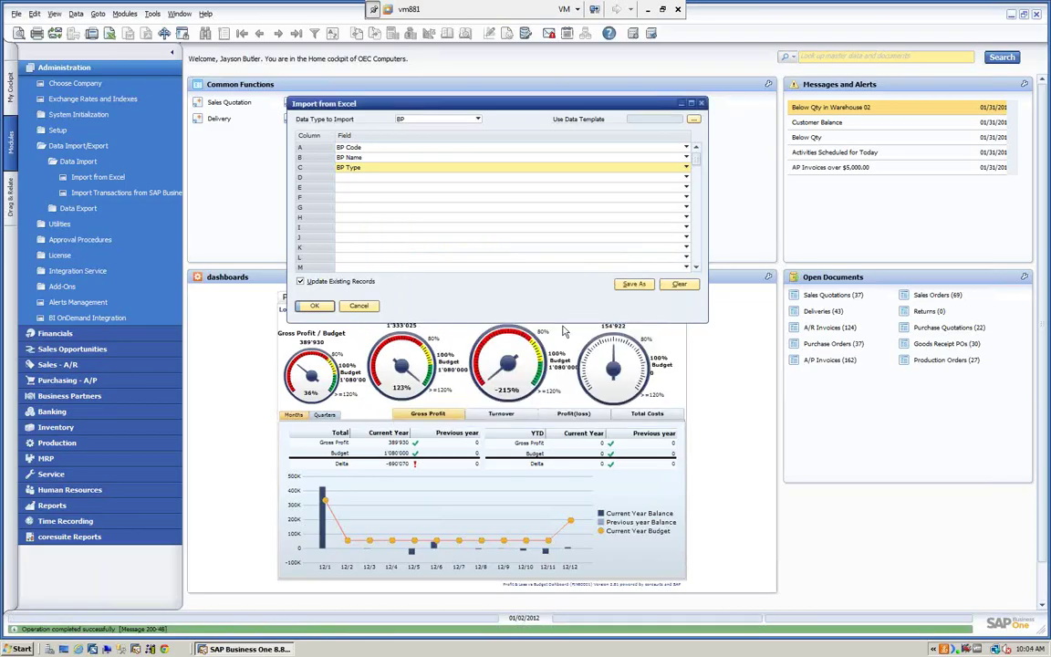
left_click(693, 119)
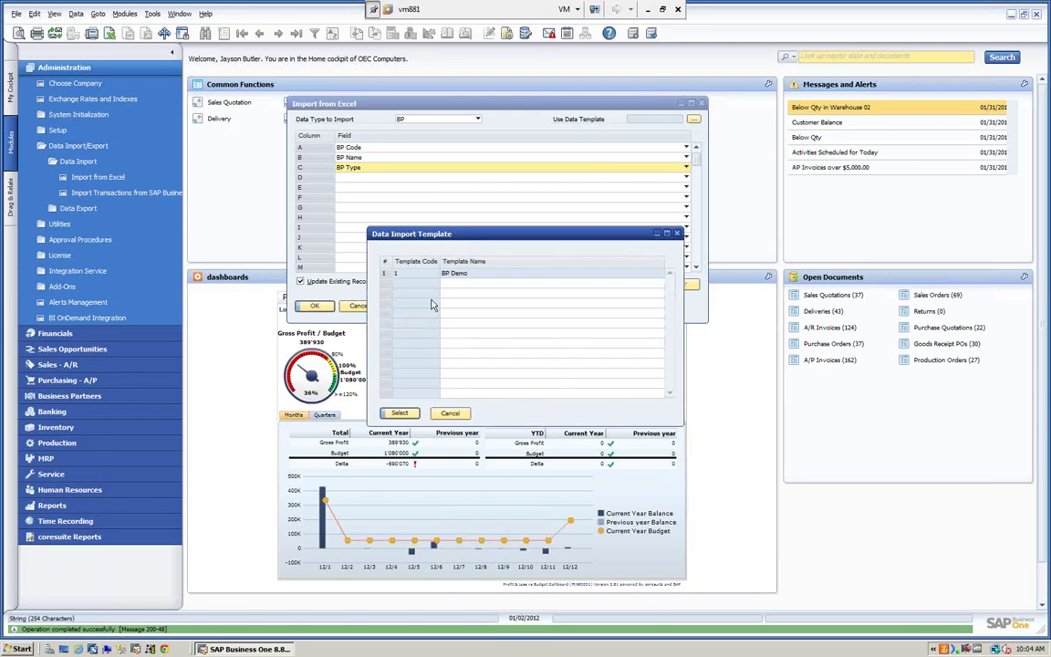
left_click(448, 413)
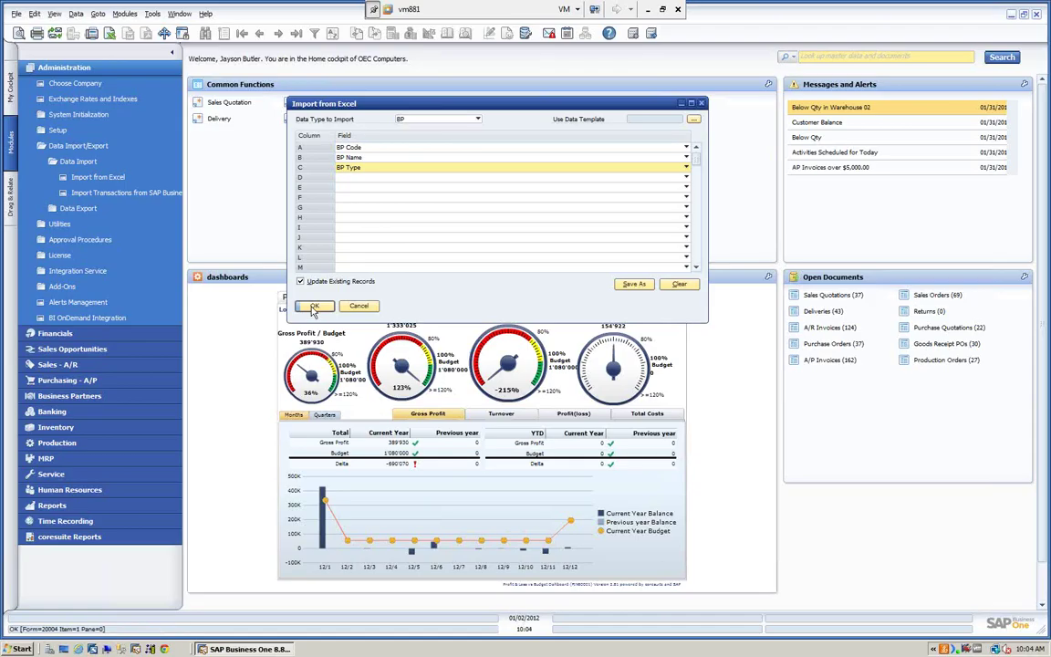
Import the business partners from Customer Import.txt on the Desktop and close the import form.
left_click(311, 305)
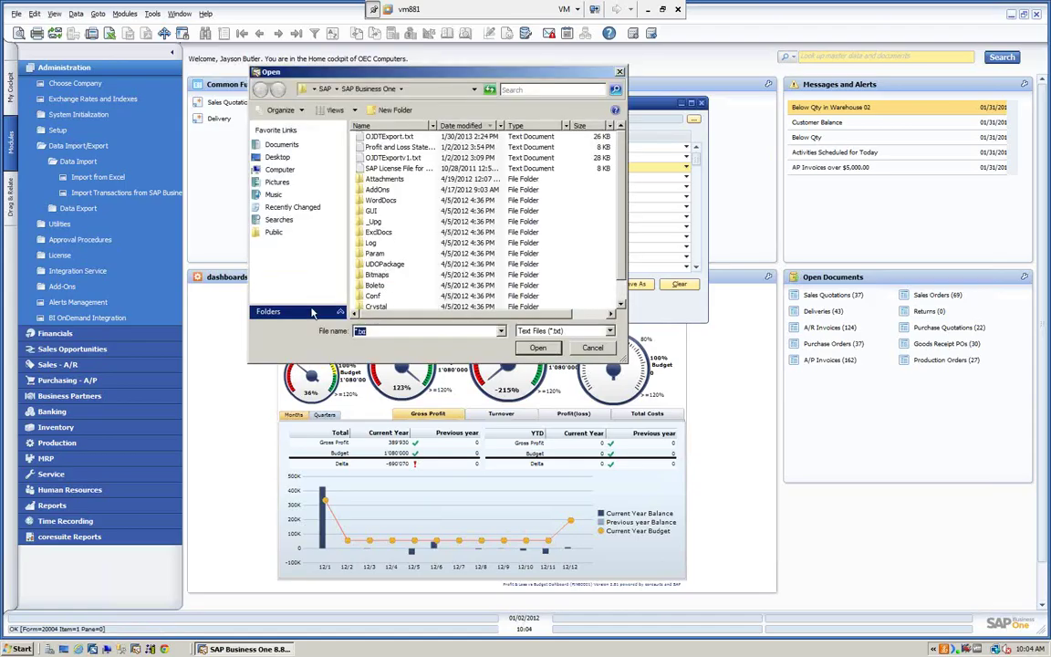
left_click(276, 157)
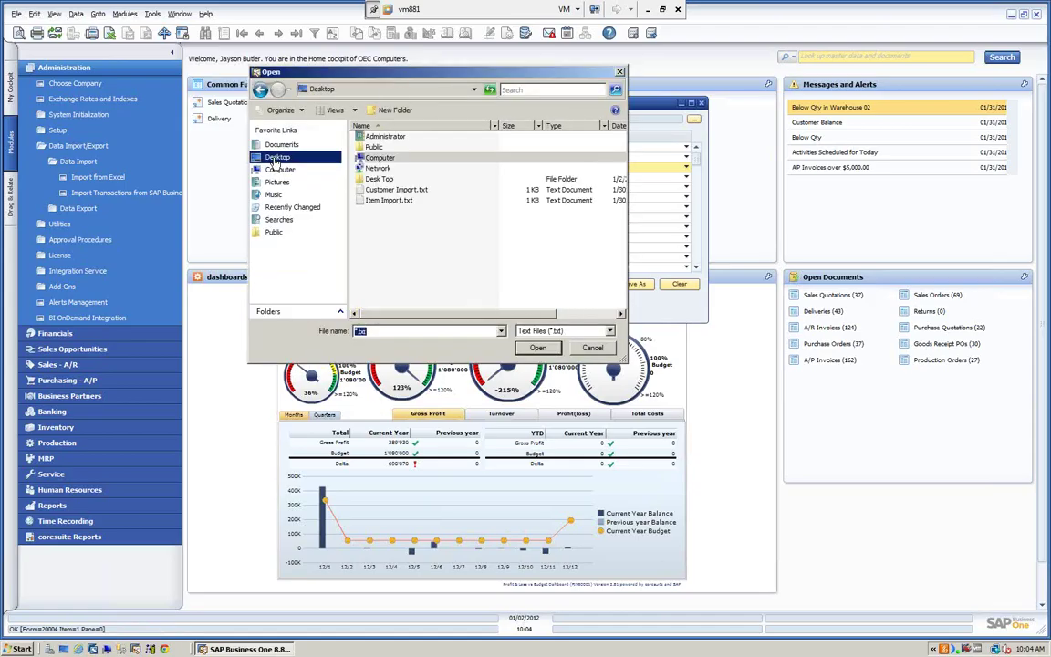
left_click(416, 187)
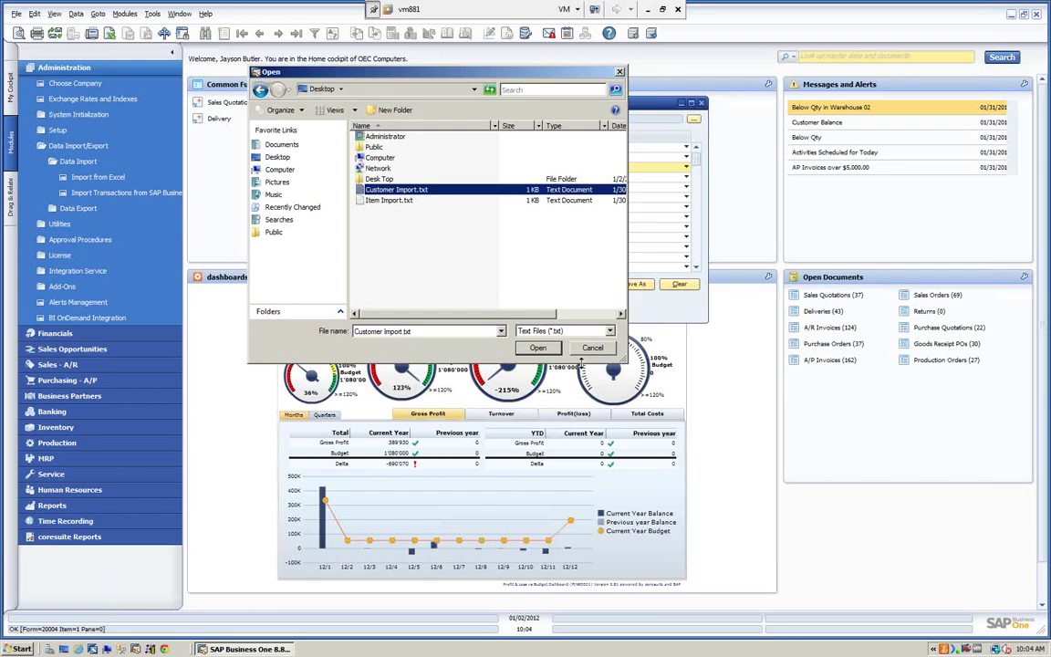
left_click(538, 349)
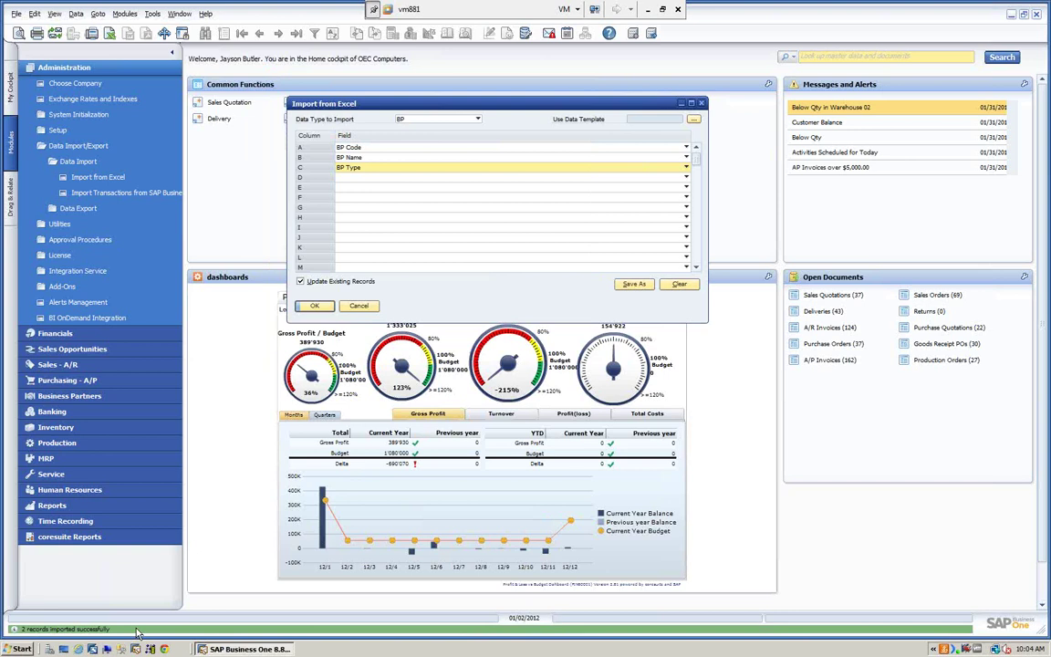
left_click(369, 308)
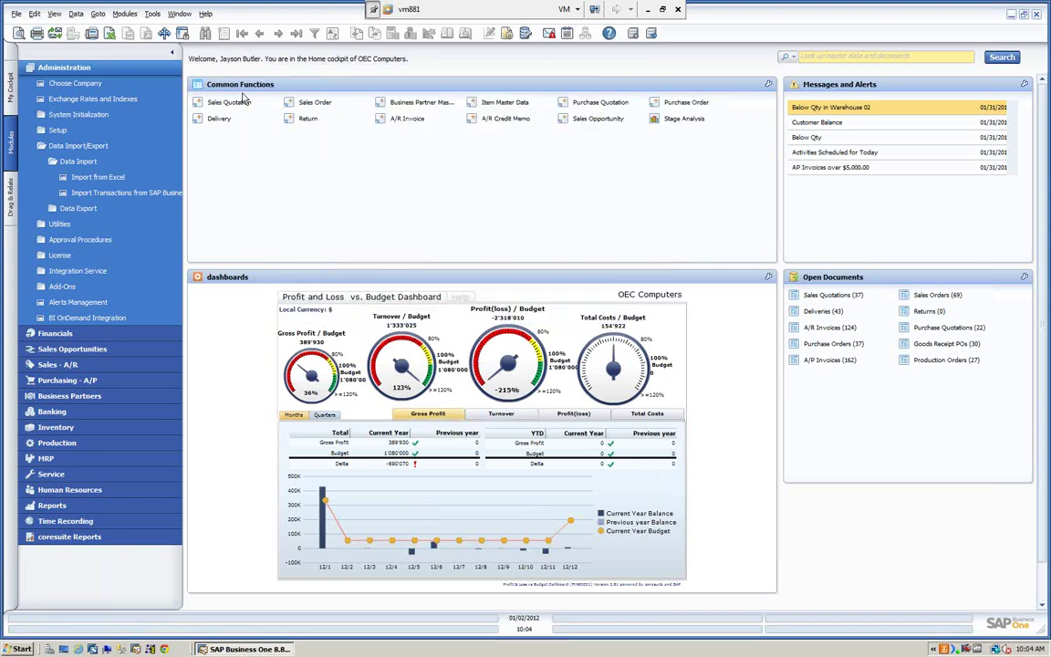
Collapse the Administration module and look up business partner code C1 in Business Partner Master Data.
left_click(64, 68)
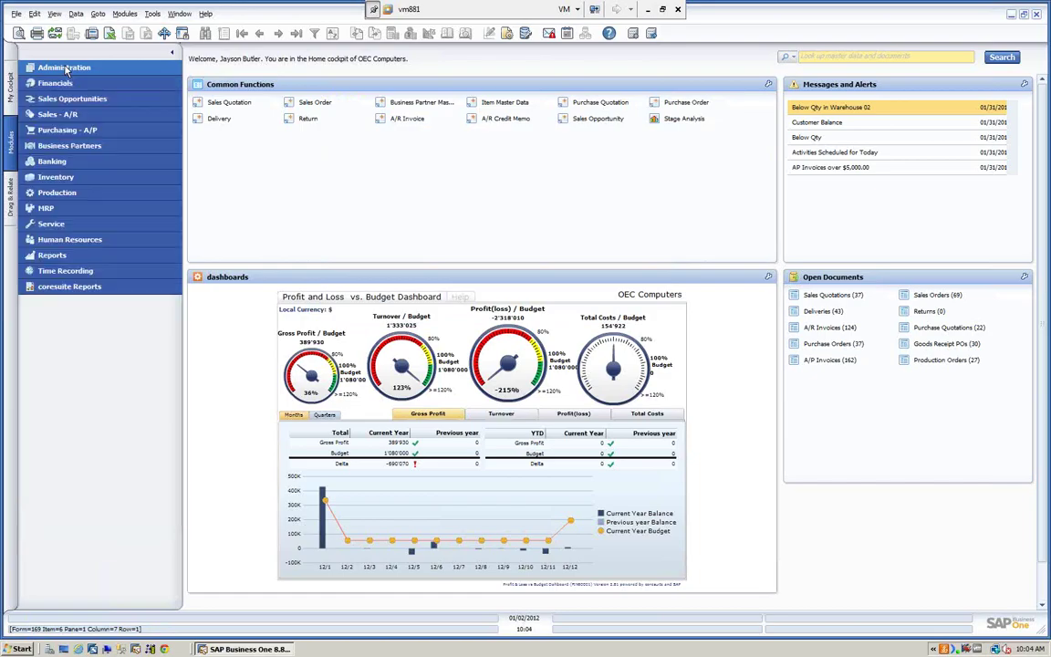
left_click(422, 103)
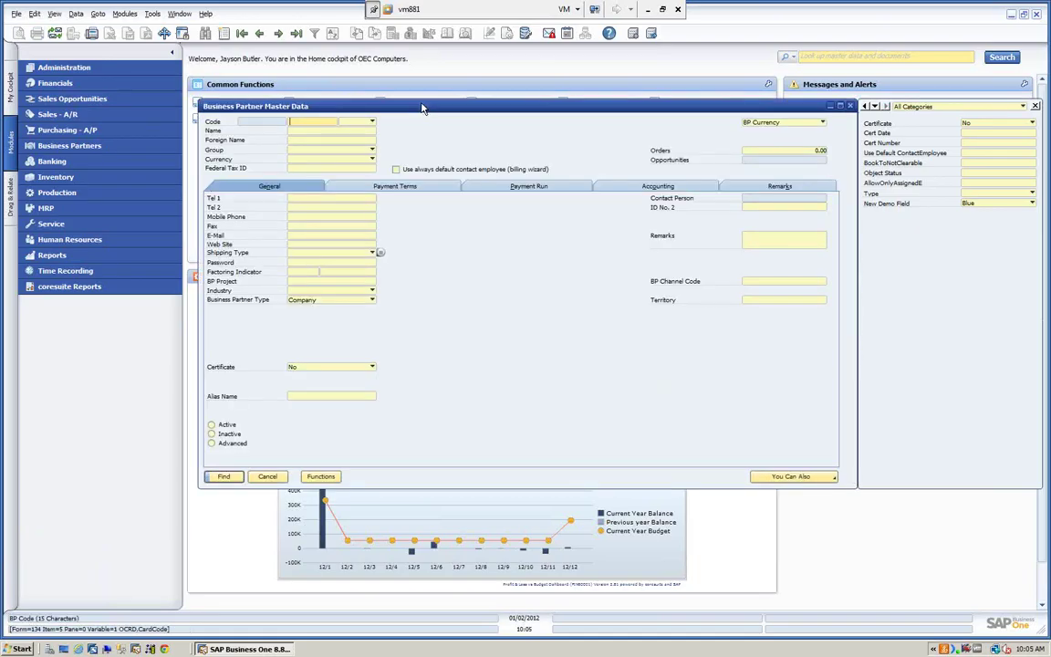
type("cl")
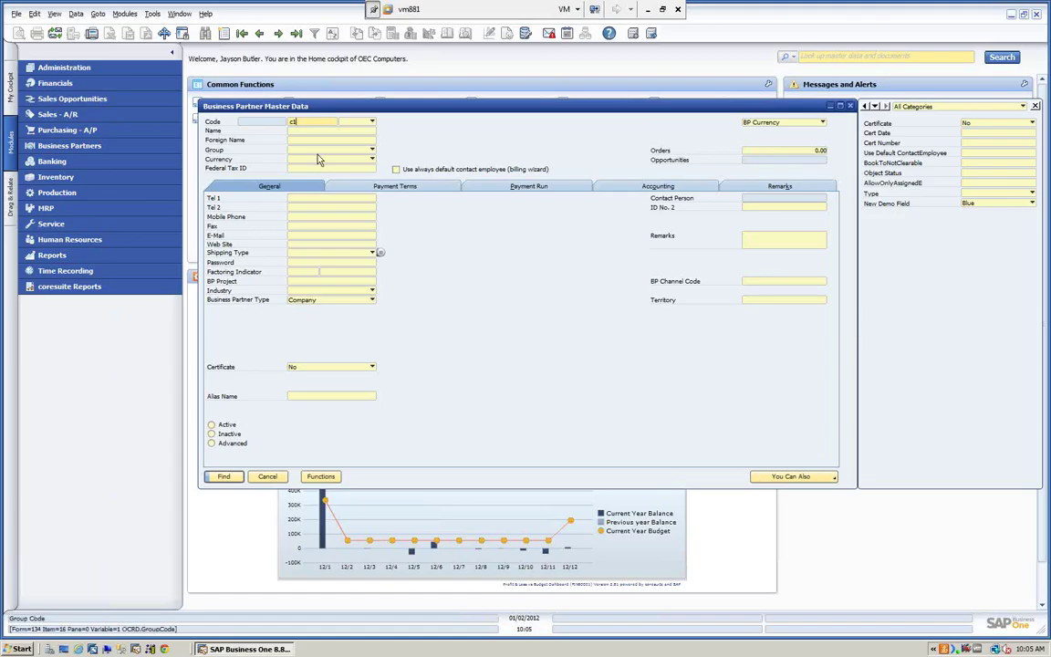
left_click(224, 476)
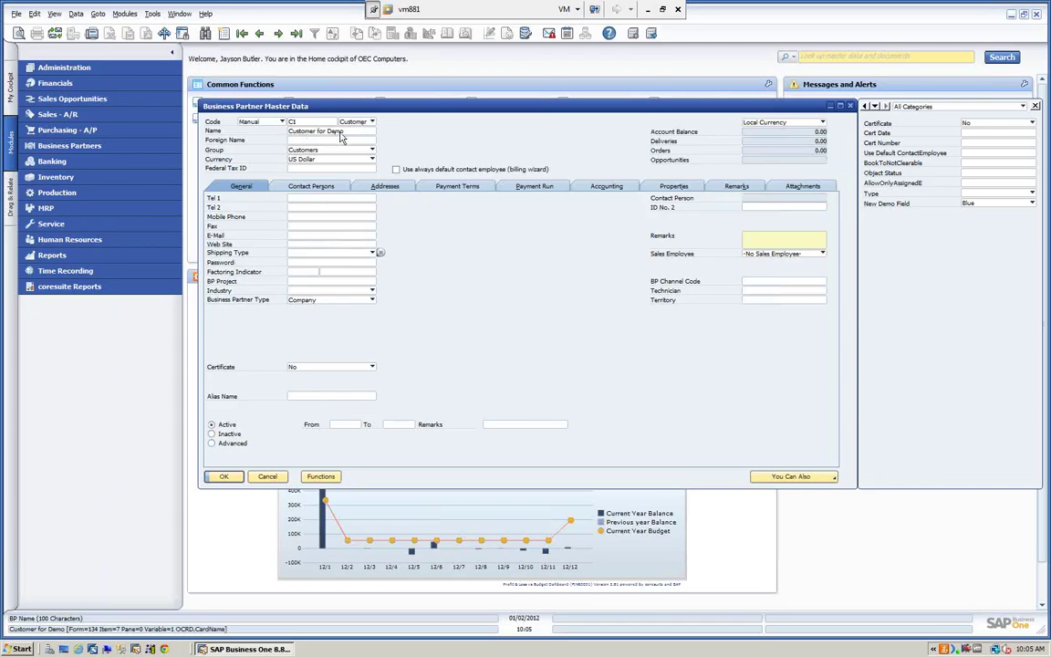
Find business partner code V1 in Business Partner Master Data, review the record and close the form.
left_click(208, 33)
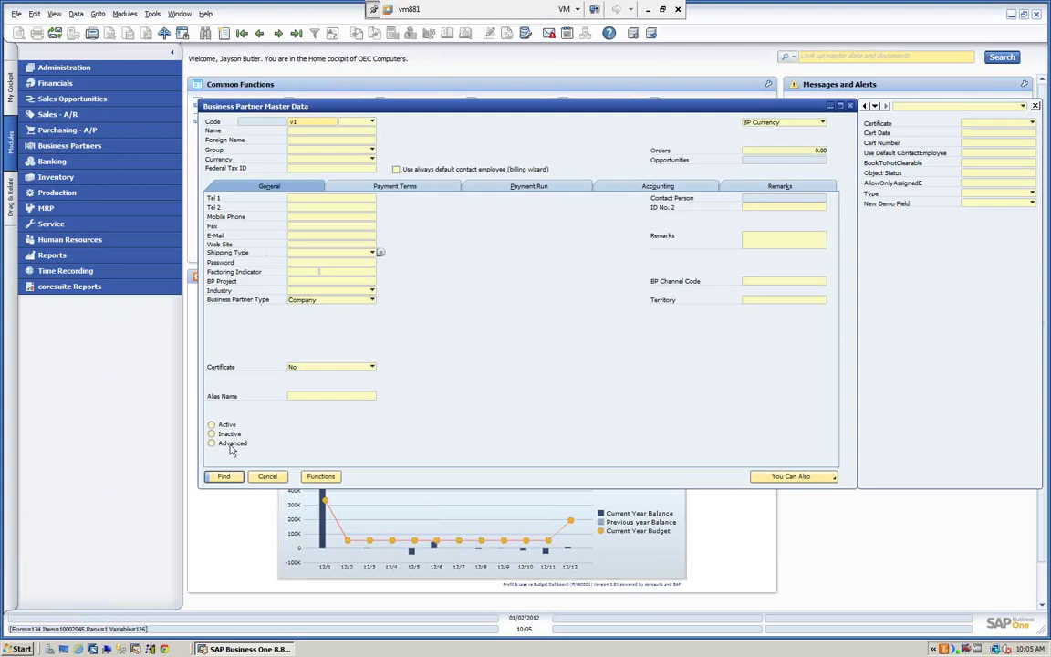
left_click(223, 477)
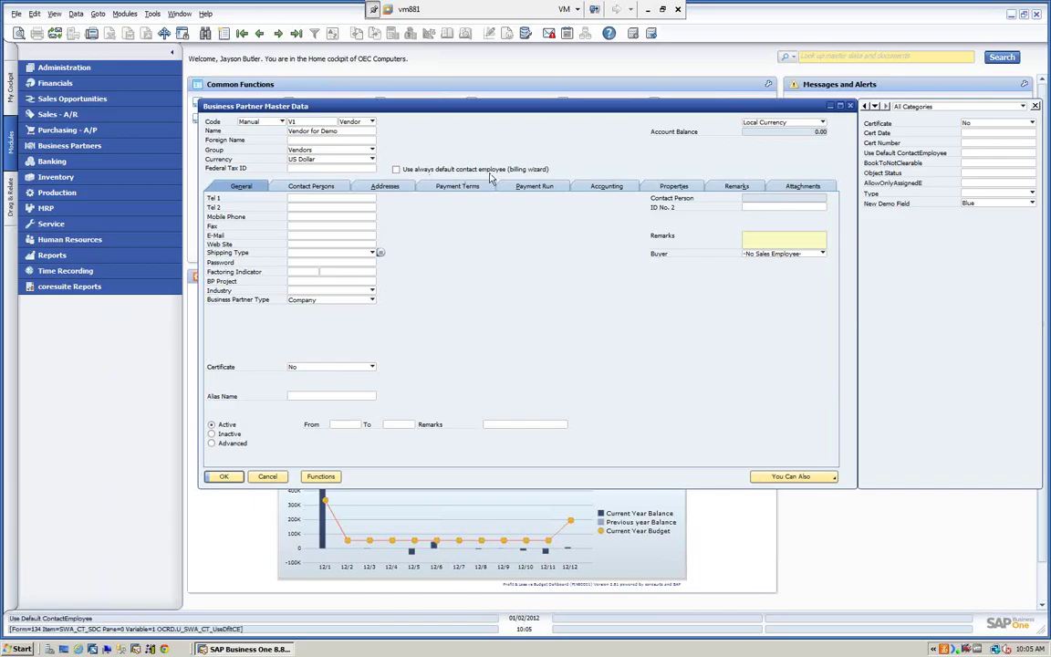
left_click(266, 478)
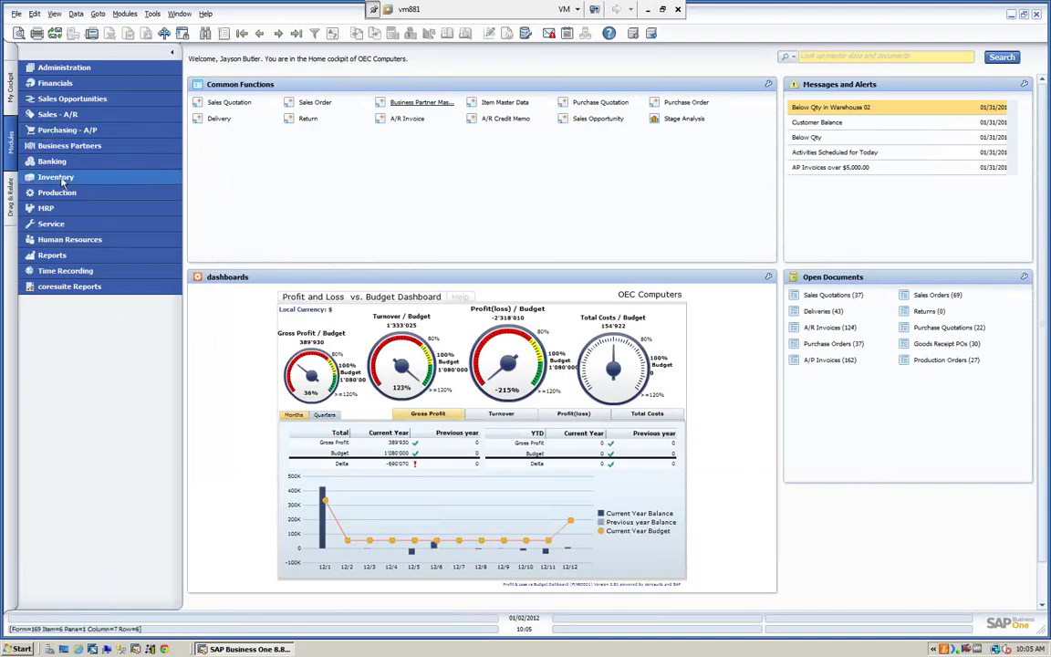
Open the Import from Excel form under Administration's data import functions and set the data type to Items.
left_click(67, 70)
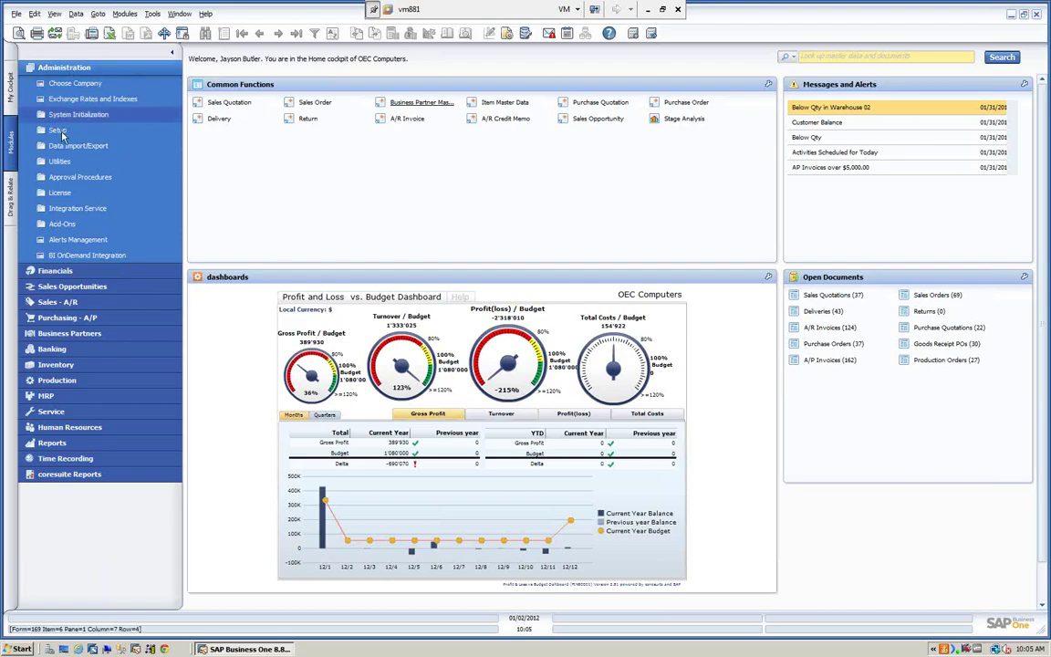
left_click(78, 148)
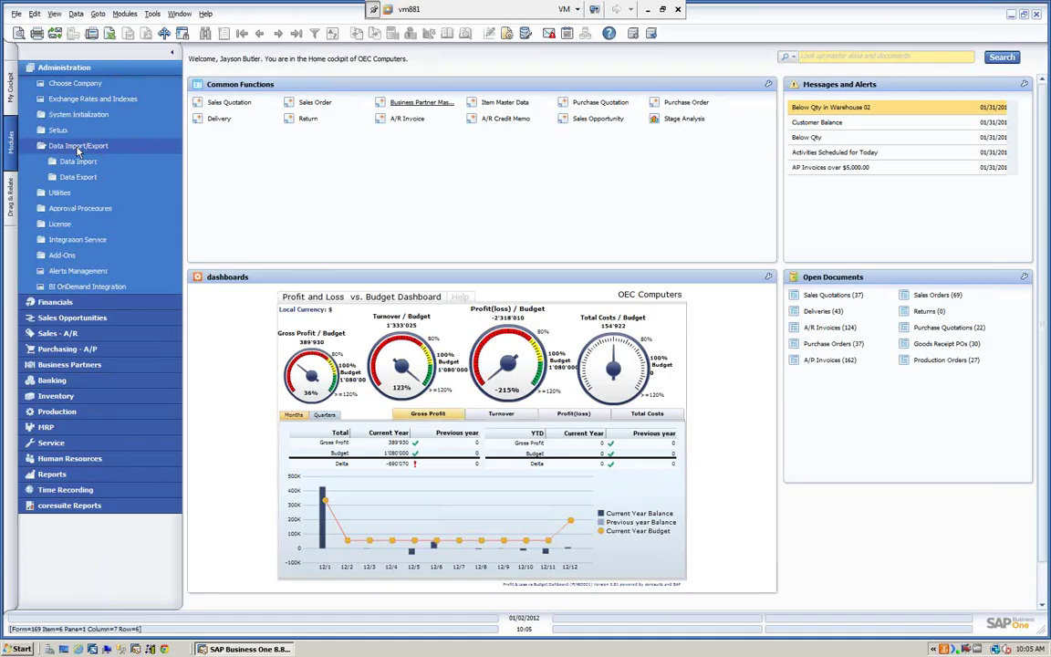
left_click(78, 163)
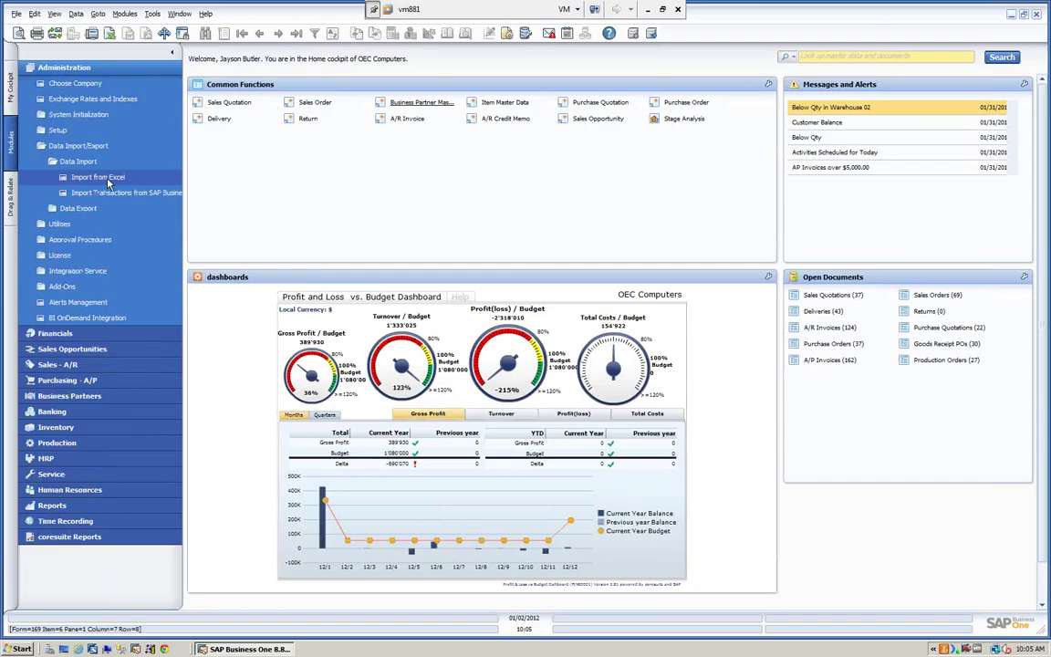
left_click(107, 182)
left_click(478, 123)
left_click(404, 136)
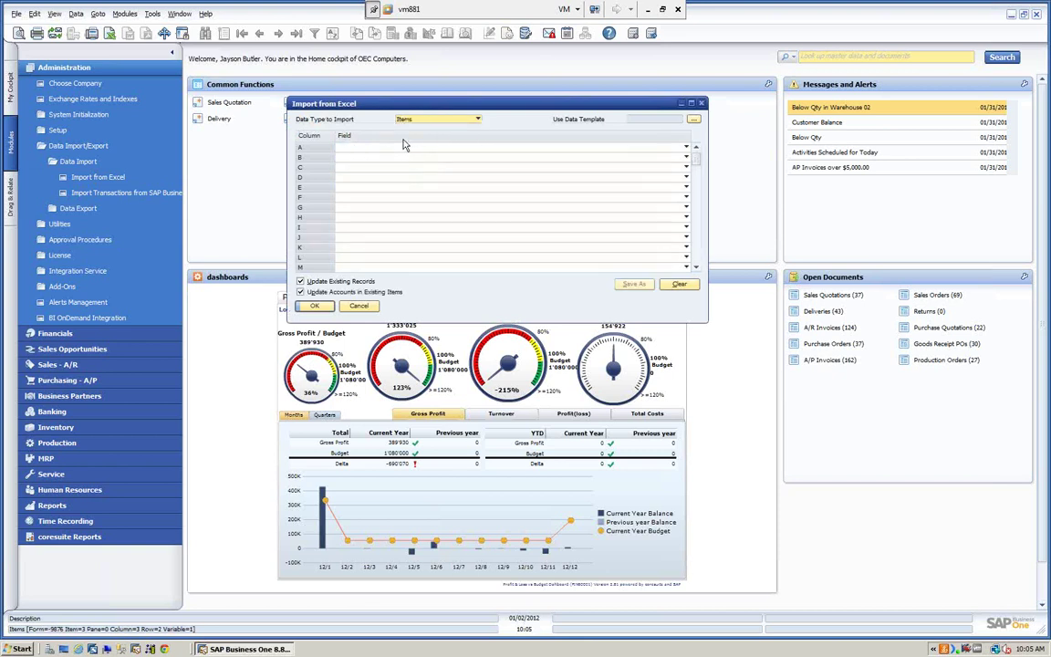
Map column A to Item No. and column B to Item Description, keeping the update of existing records enabled.
left_click(330, 147)
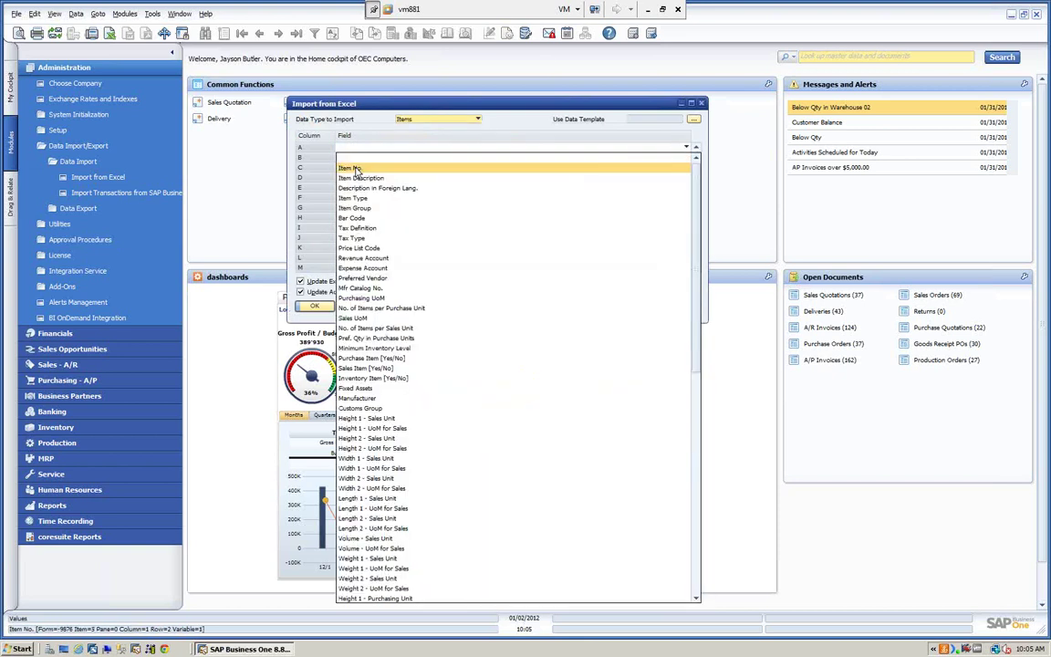
left_click(354, 169)
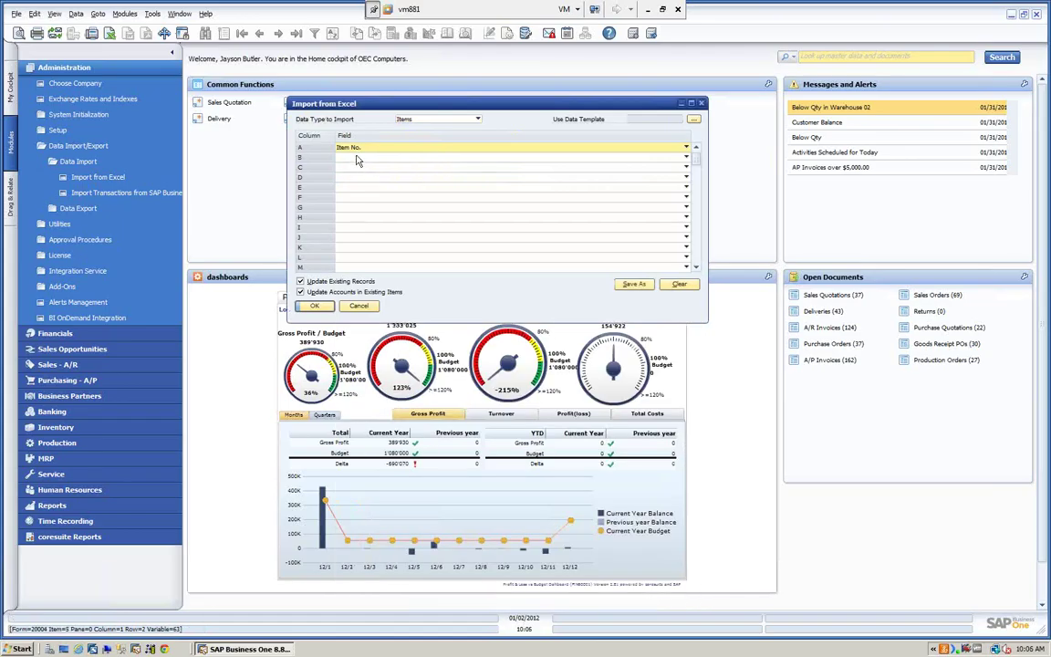
left_click(686, 158)
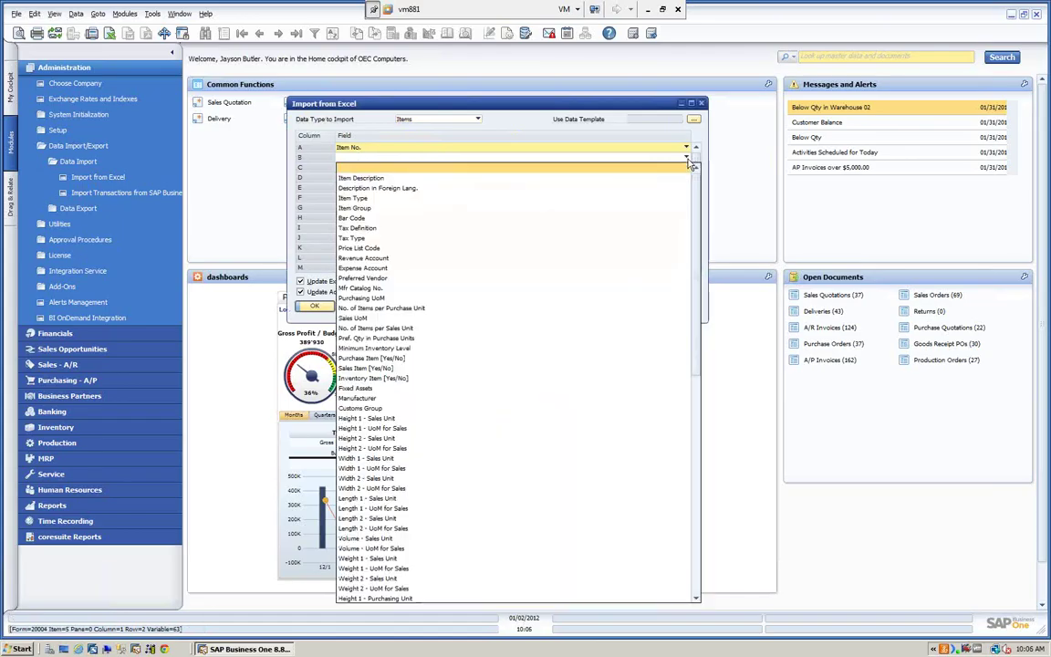
left_click(333, 175)
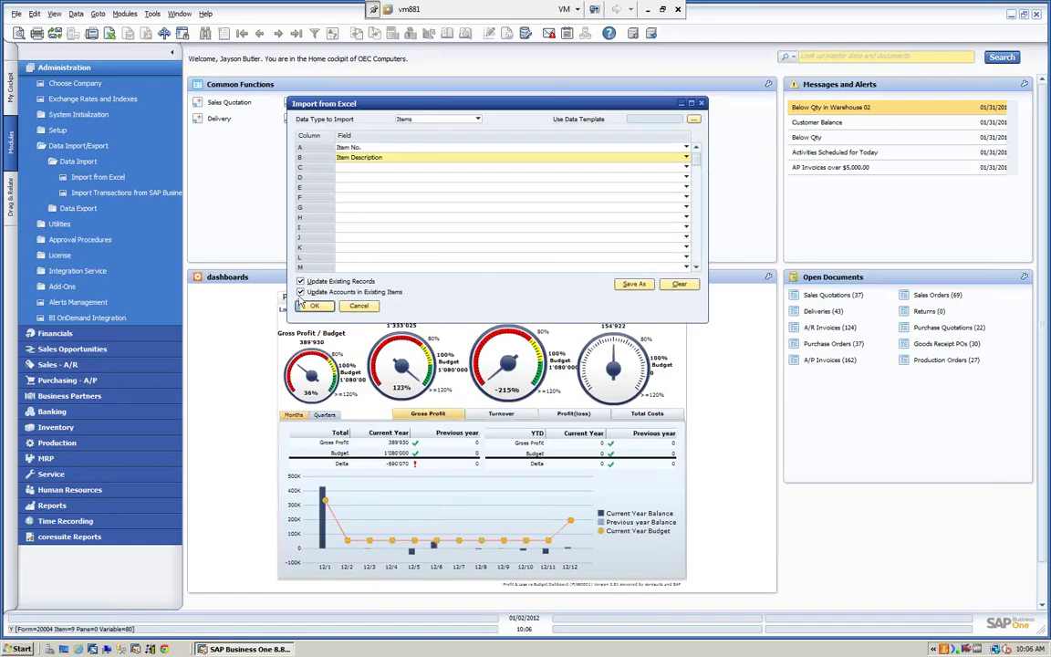
left_click(303, 282)
left_click(303, 282)
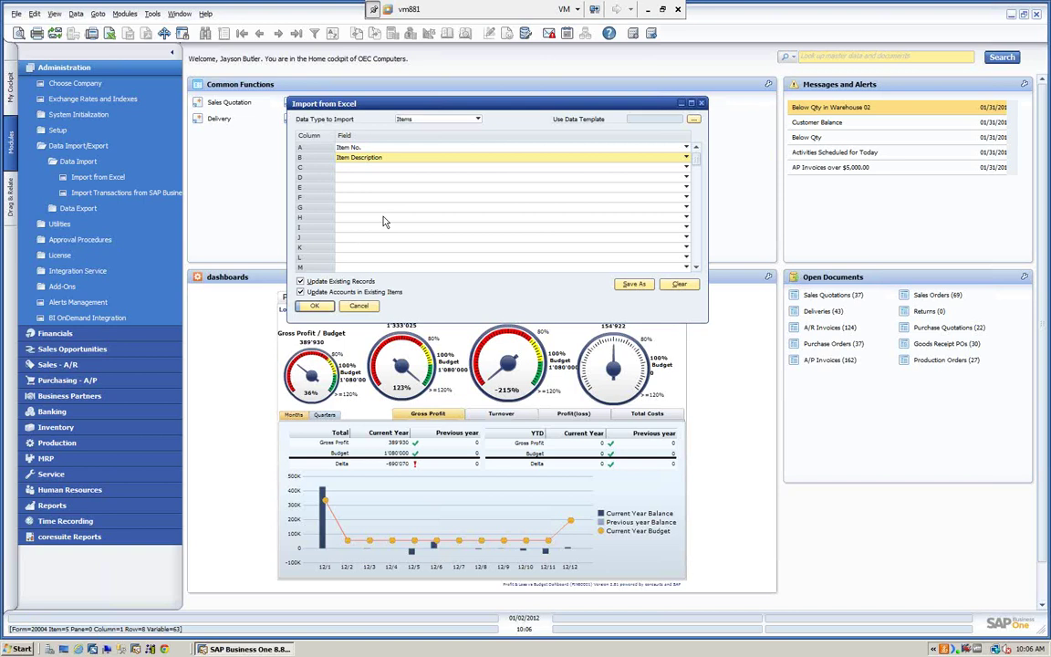
Import the items from Item Import.txt on the Desktop and close the import form.
left_click(312, 308)
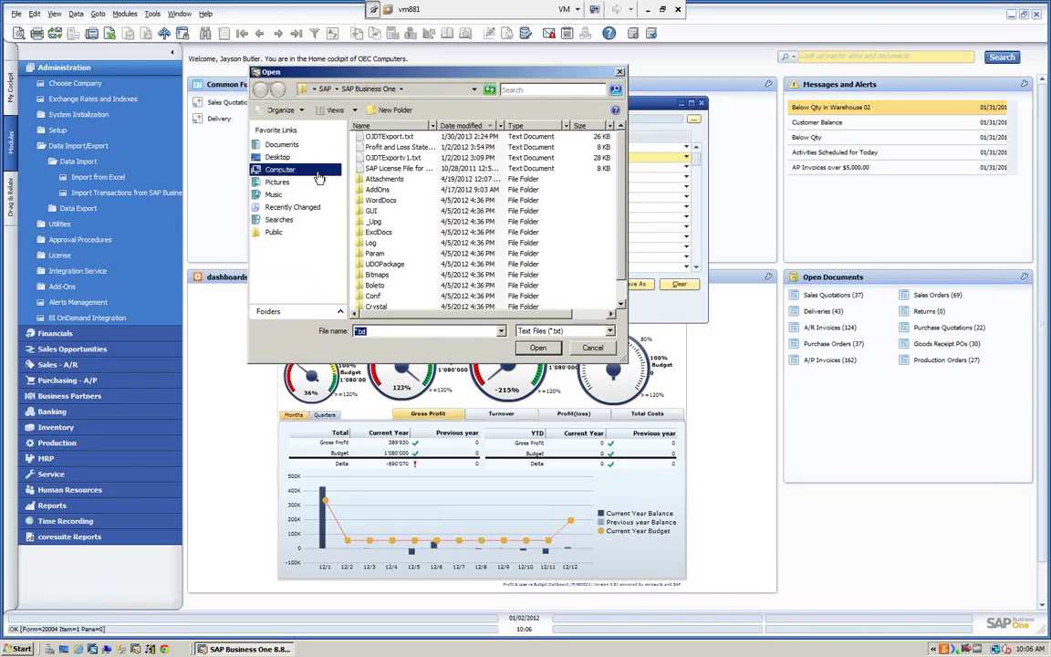
left_click(279, 159)
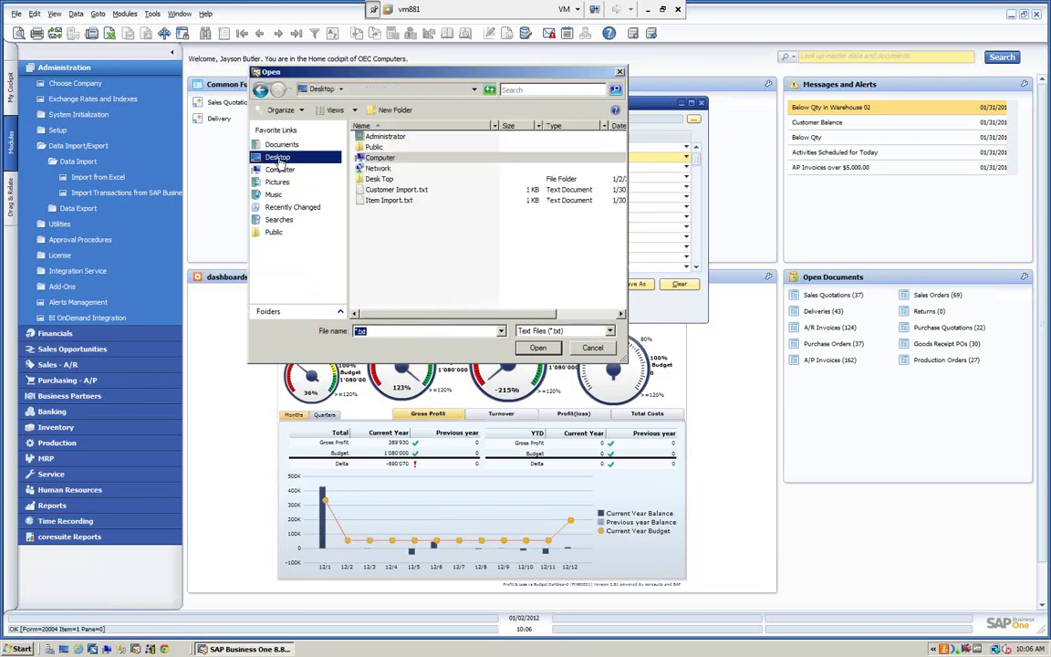
left_click(387, 200)
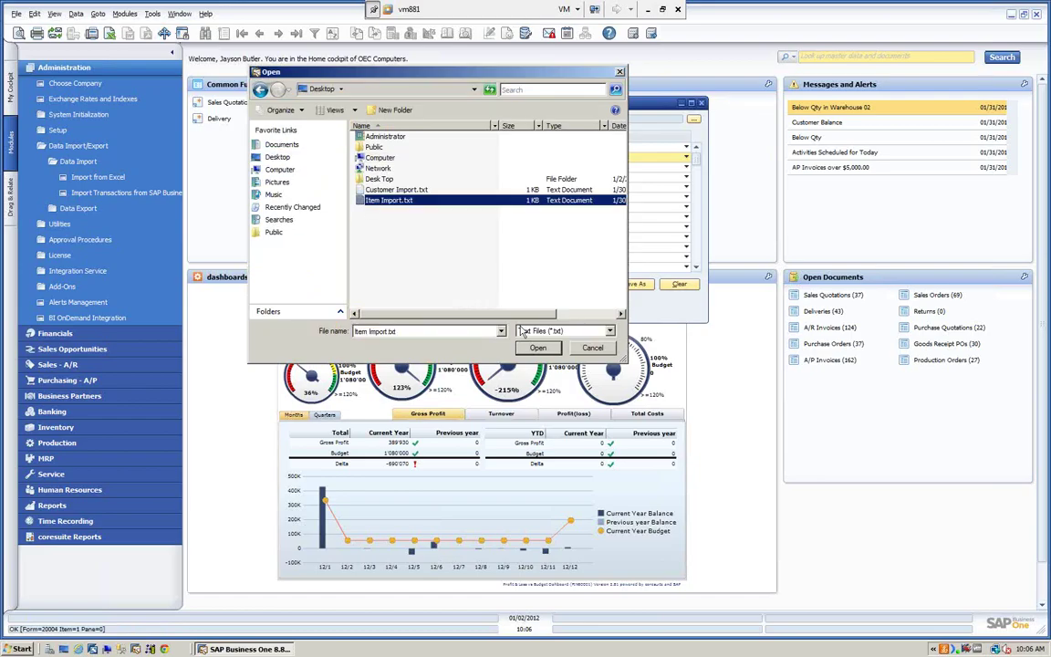
left_click(537, 348)
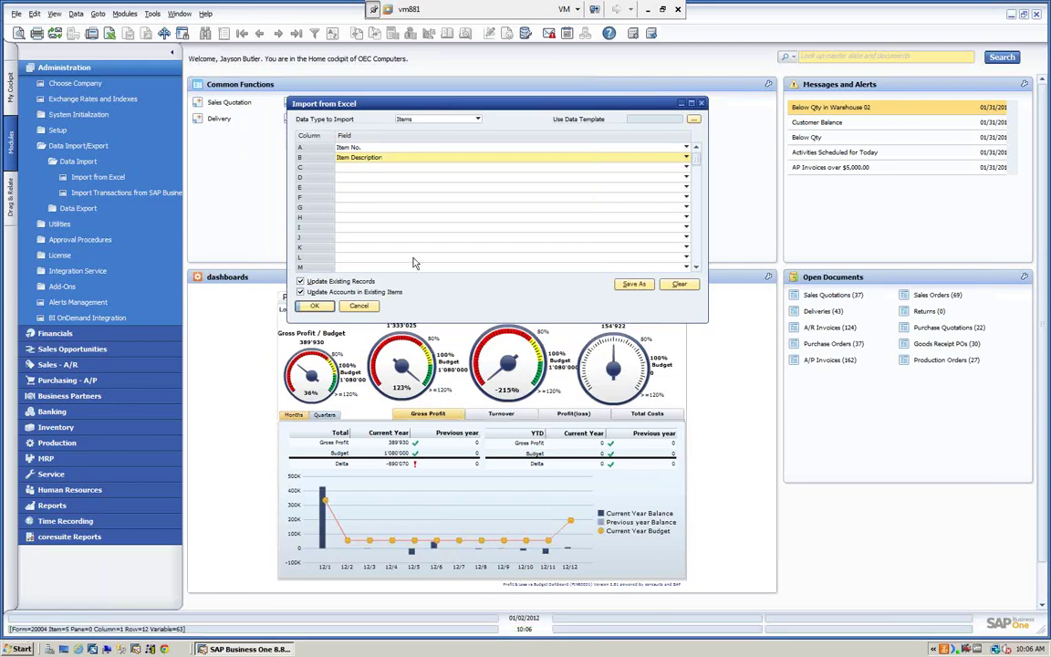
left_click(358, 305)
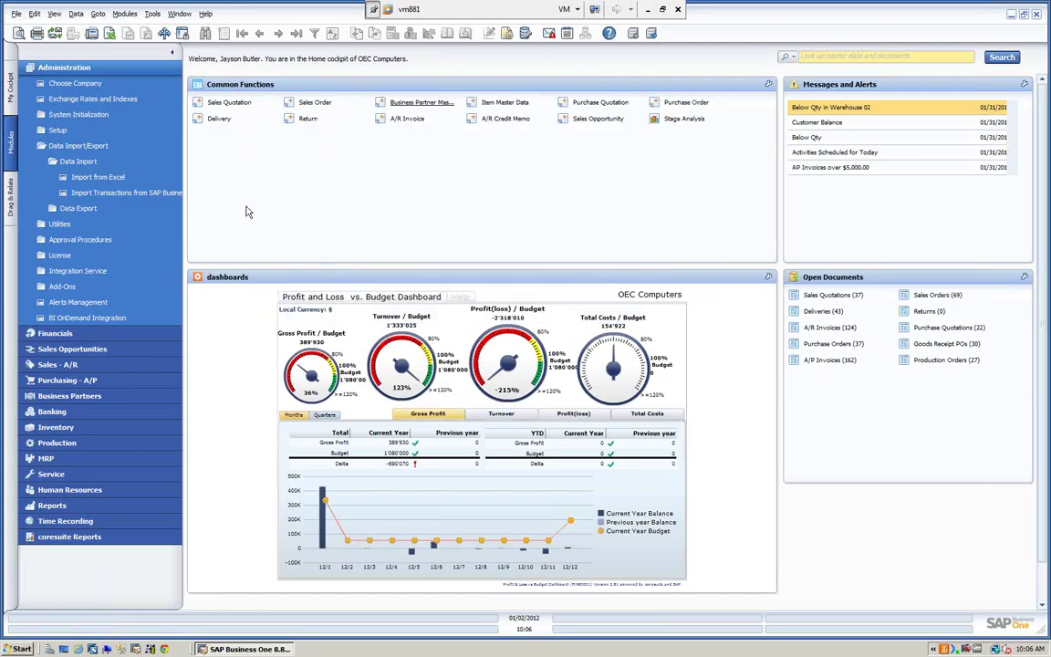
Collapse the Administration module, look up item number 1 in Item Master Data, review its description and close the form.
left_click(84, 69)
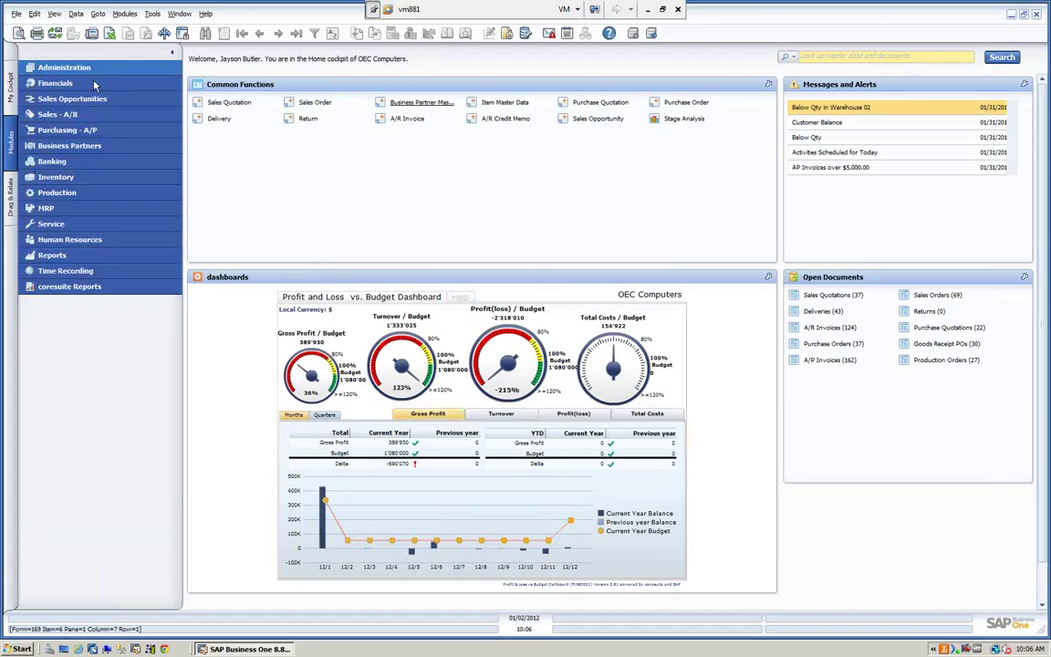
left_click(69, 177)
left_click(71, 193)
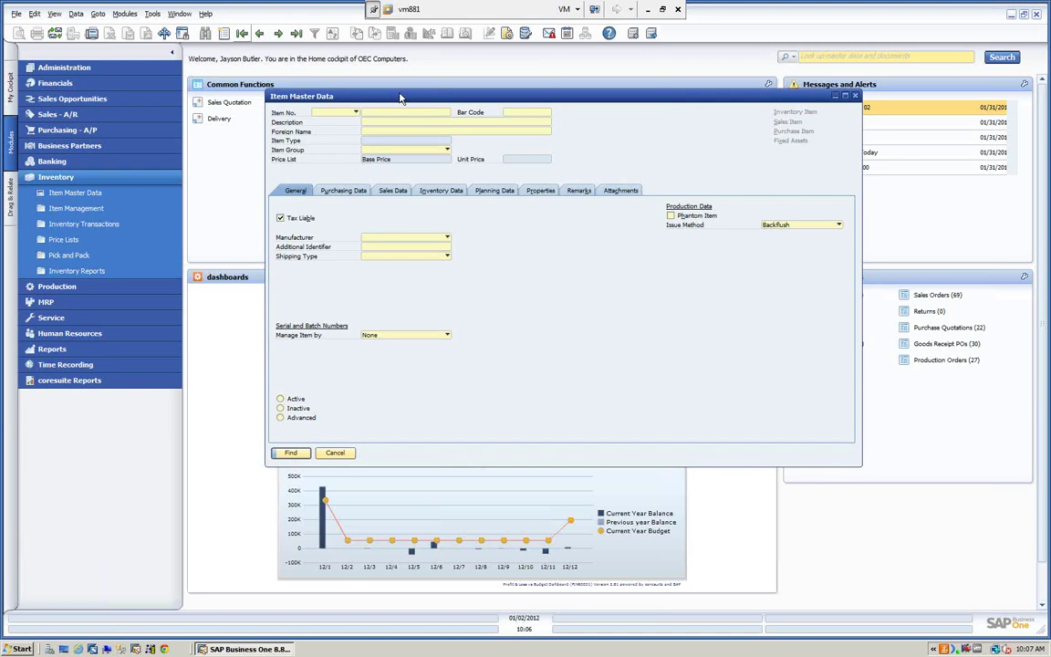
left_click_drag(347, 102, 298, 105)
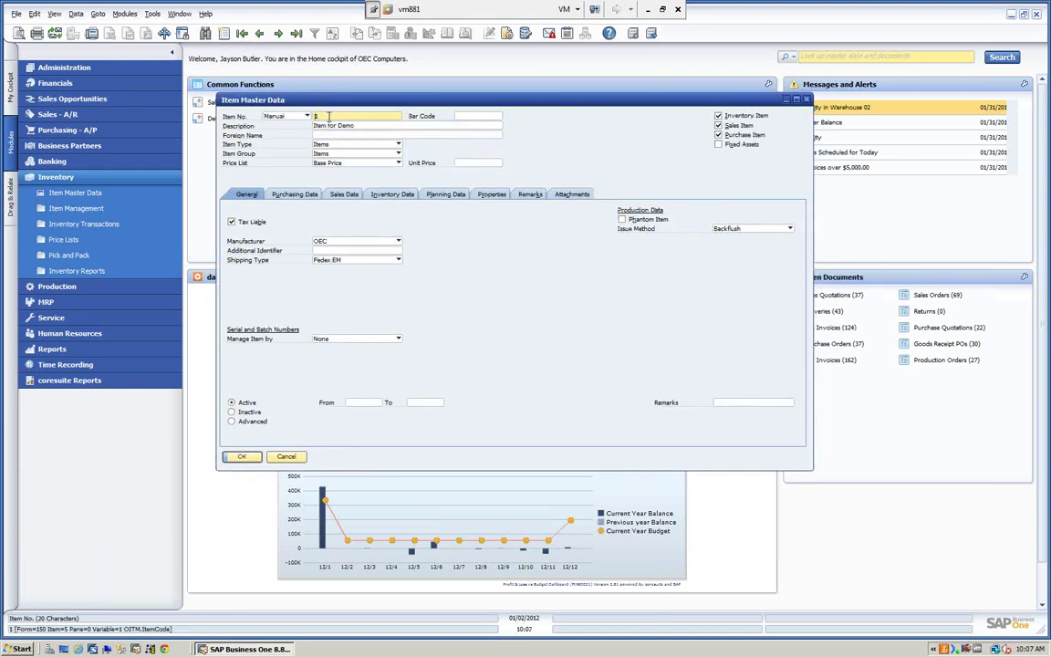
left_click(371, 126)
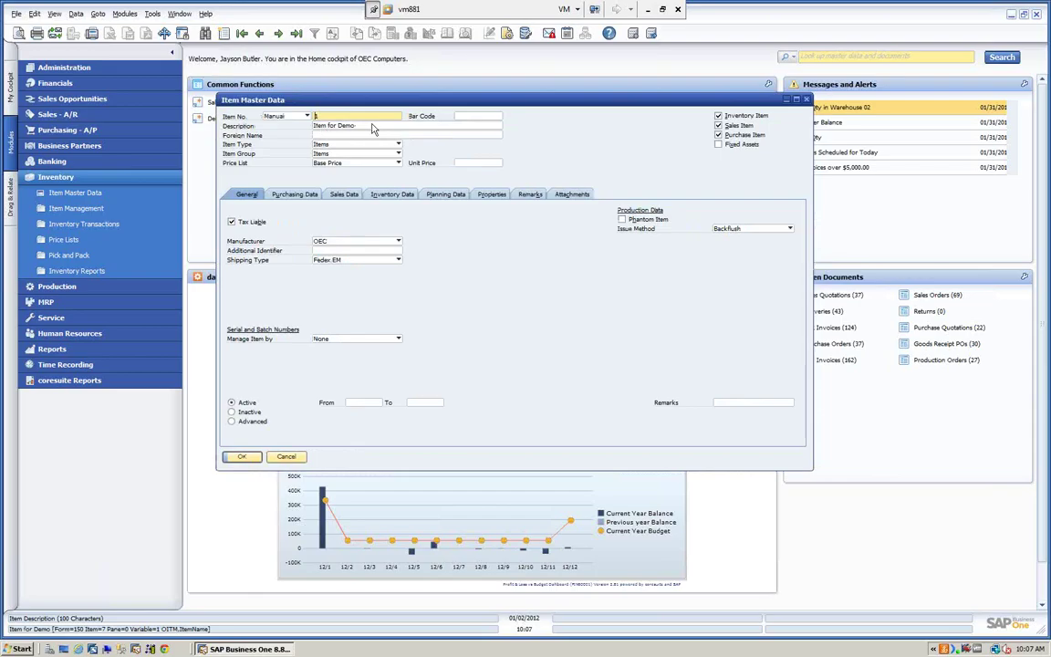
left_click(286, 457)
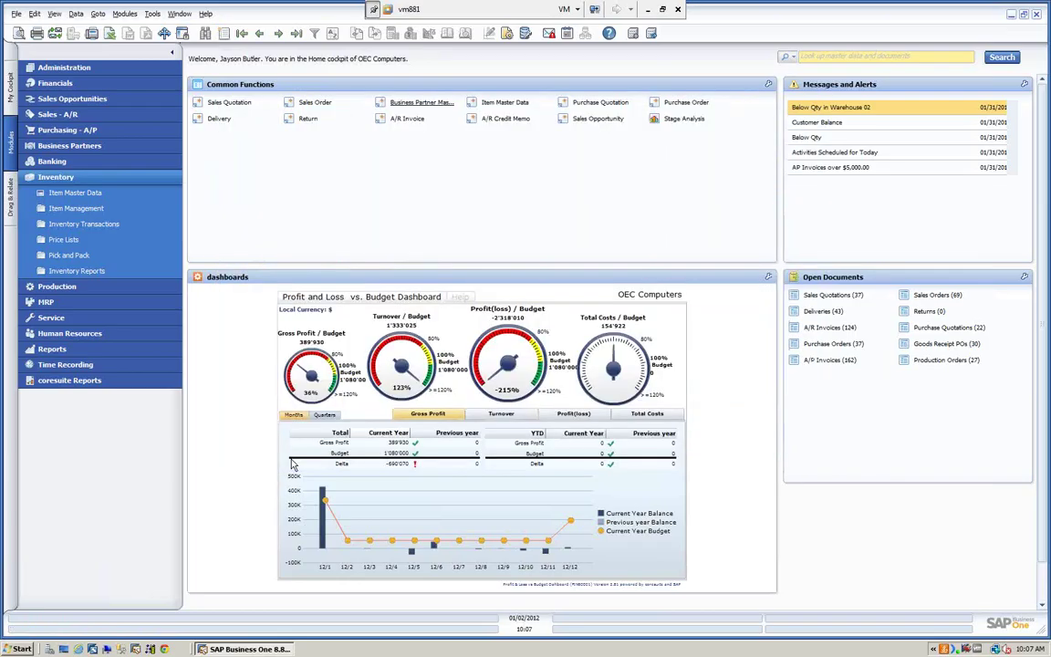
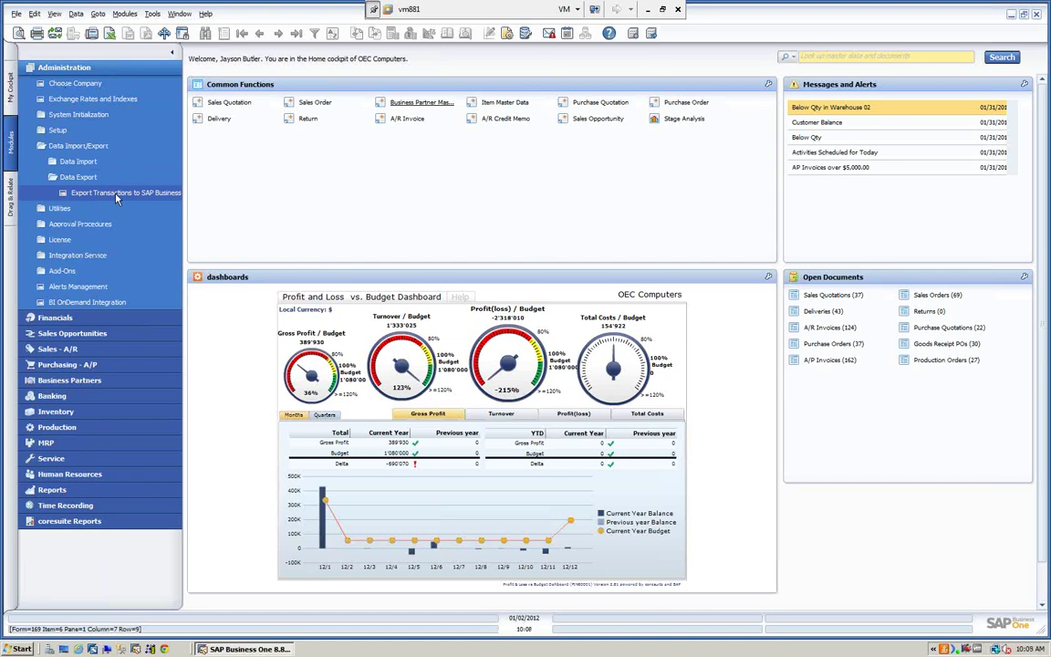
Open the Export Transactions to SAP Business One form and move it aside.
left_click(117, 199)
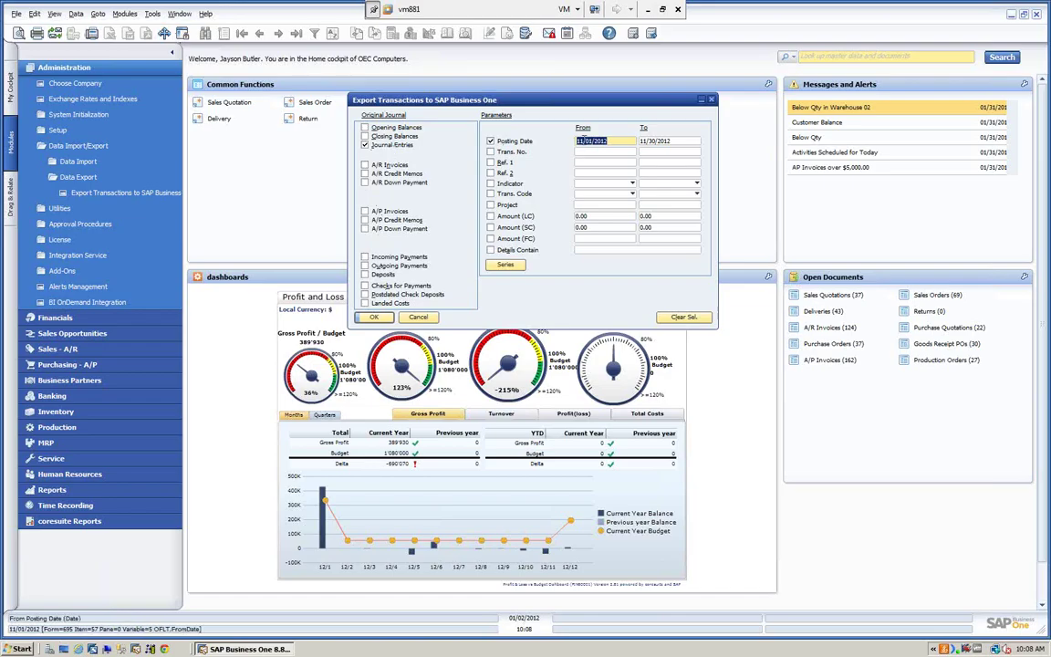
left_click_drag(621, 101, 919, 79)
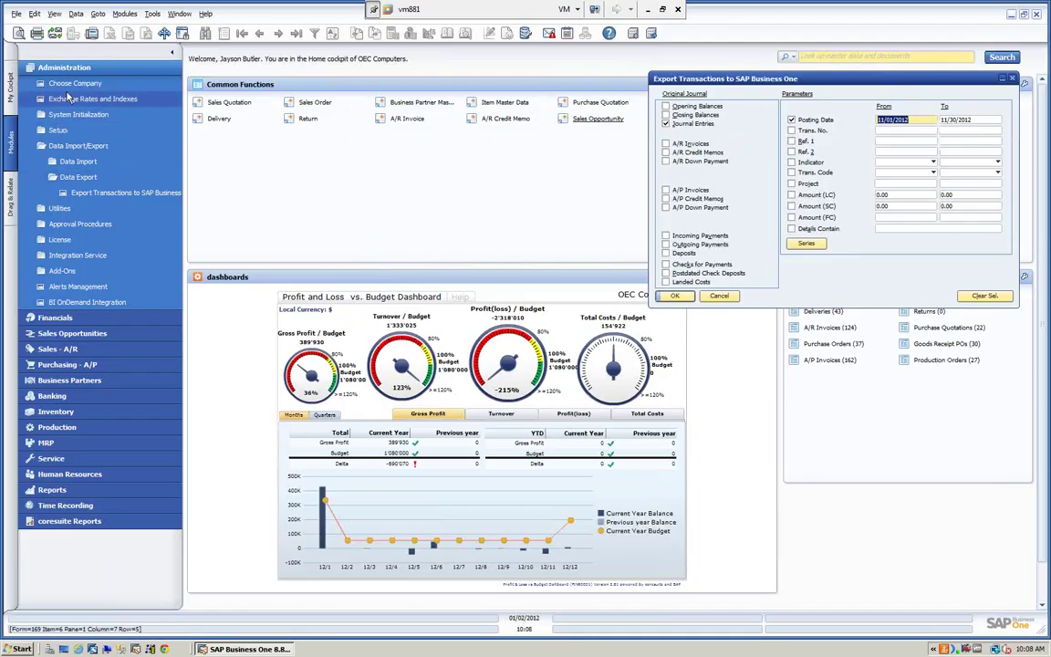
Run the Transaction Journal Report for journal entries posted 11/01/2012 to 11/30/2012, review the listed transactions and close it.
left_click(55, 317)
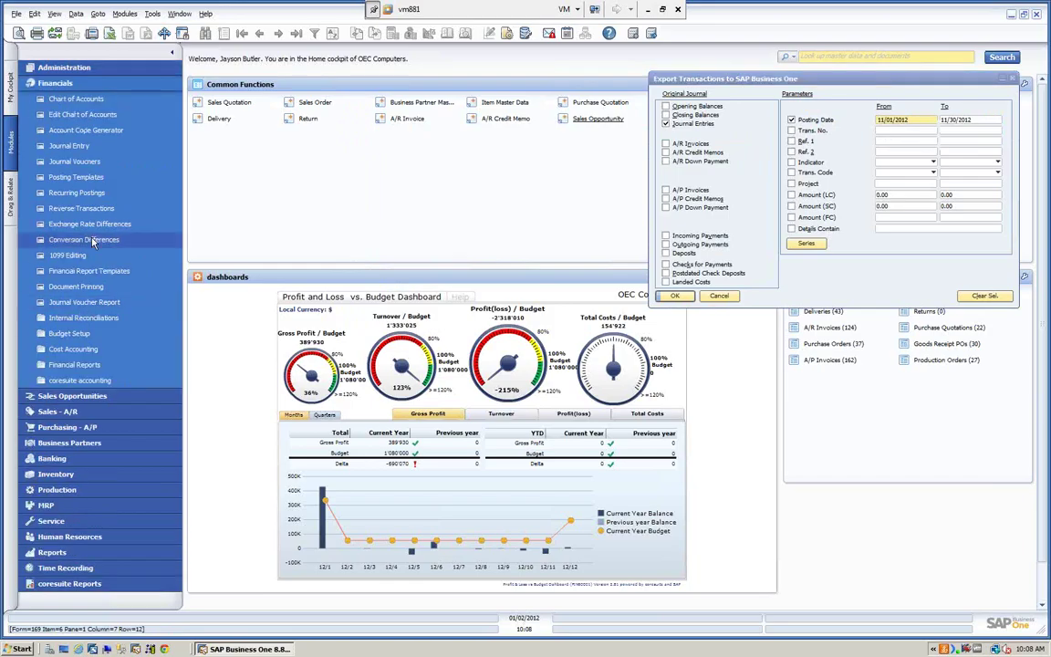
left_click(70, 366)
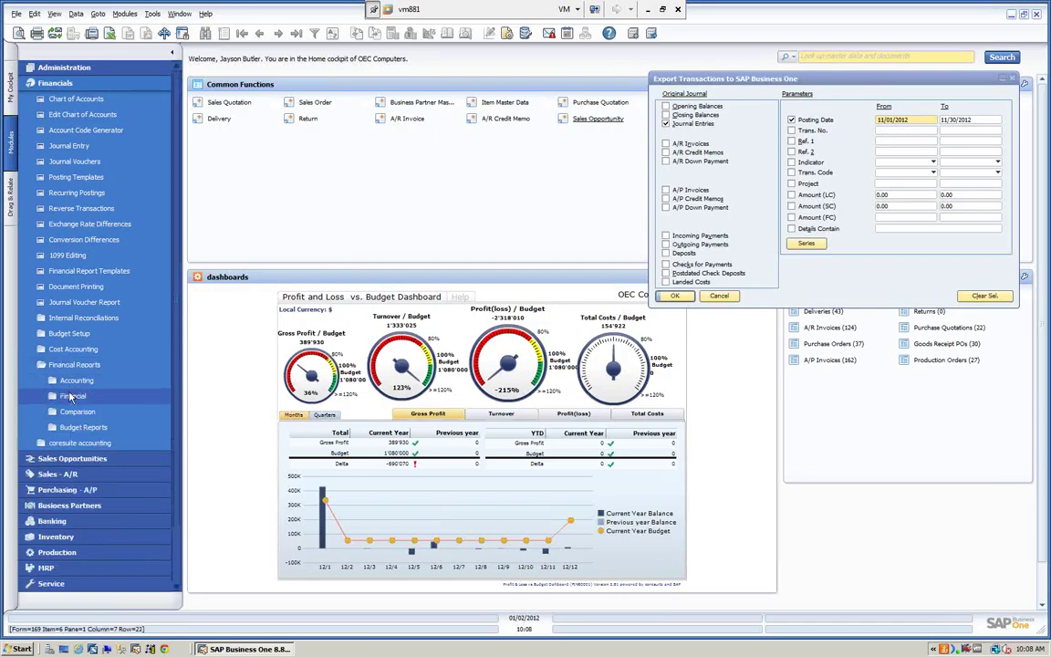
left_click(70, 395)
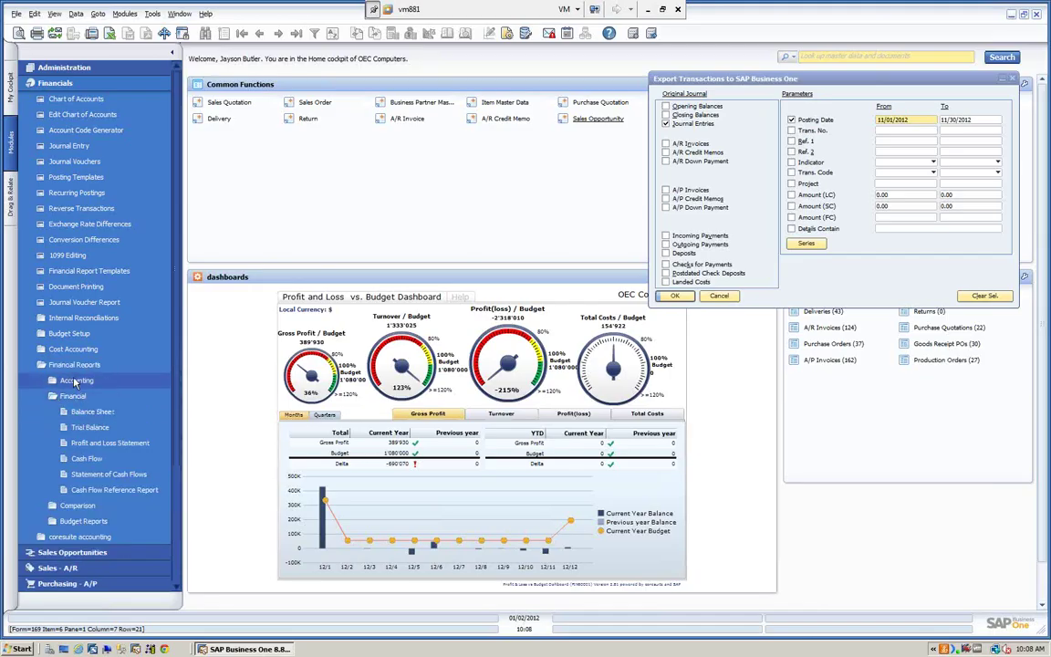
left_click(76, 382)
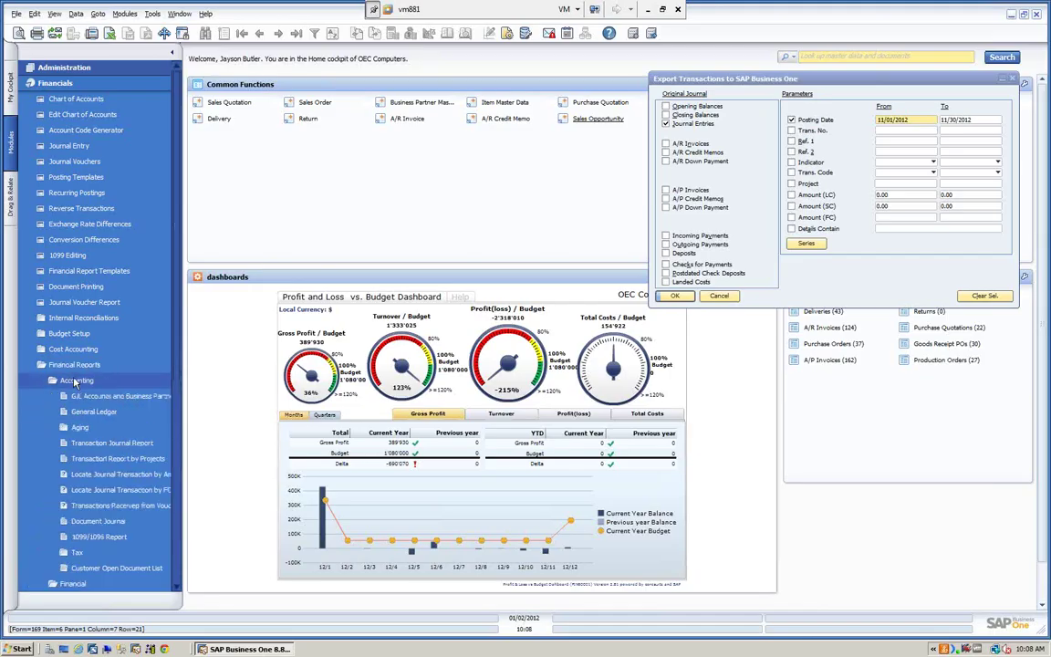
left_click(100, 445)
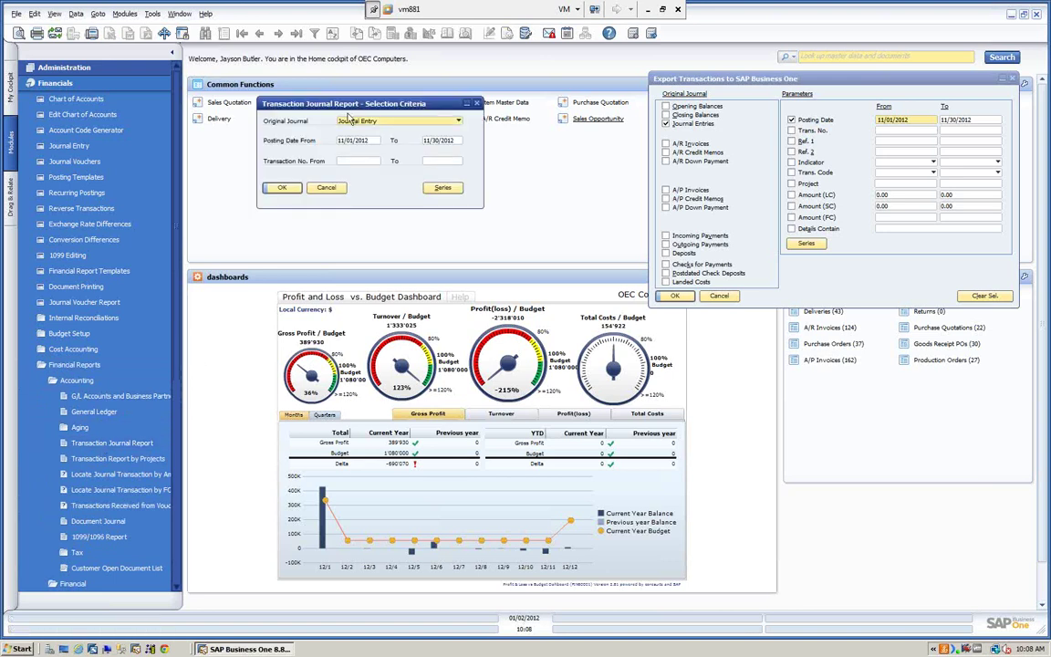
left_click_drag(341, 108, 300, 114)
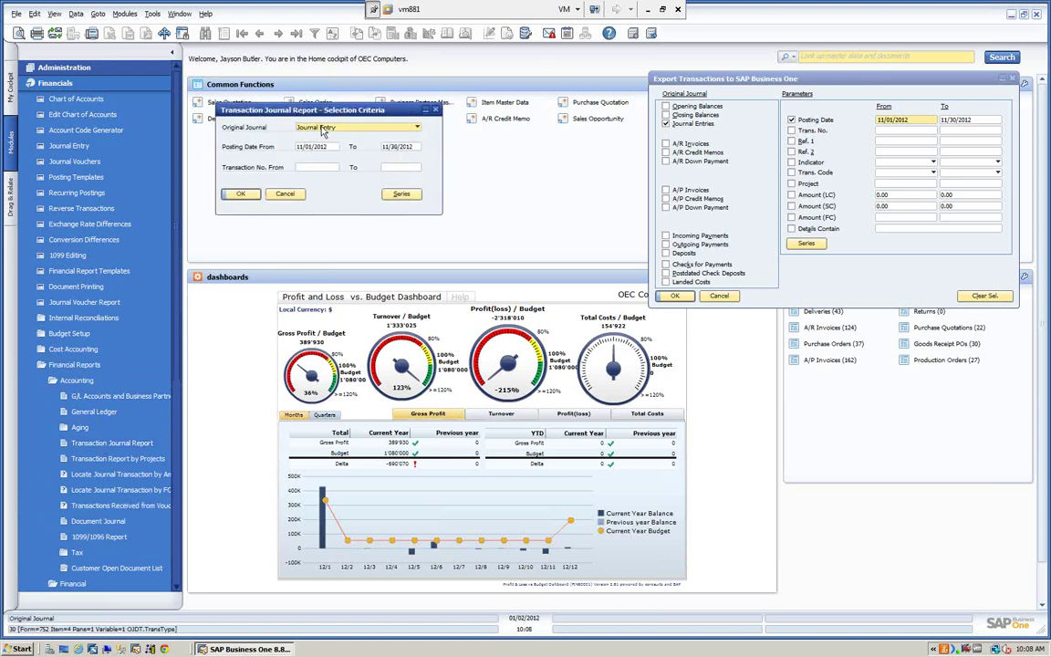
left_click(390, 150)
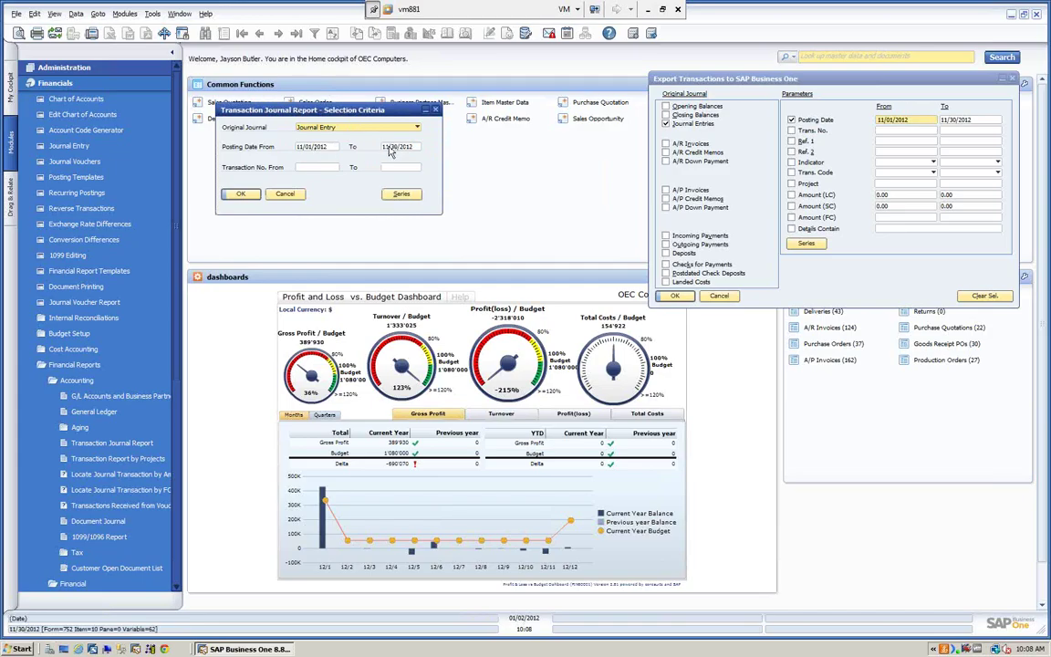
left_click(239, 193)
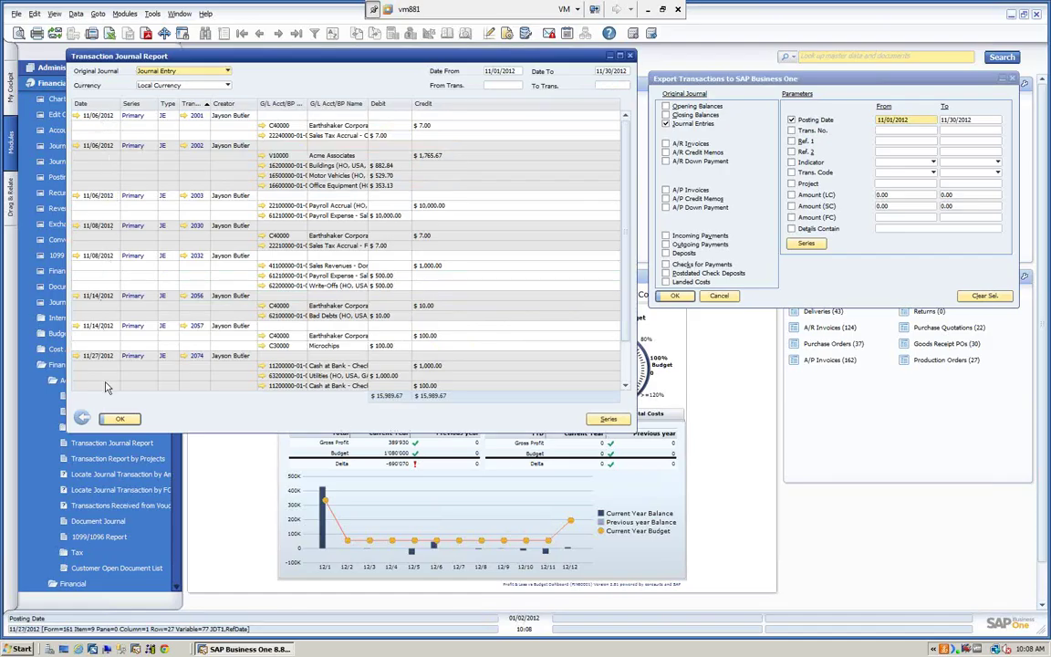
scroll(627, 358, "down", 2)
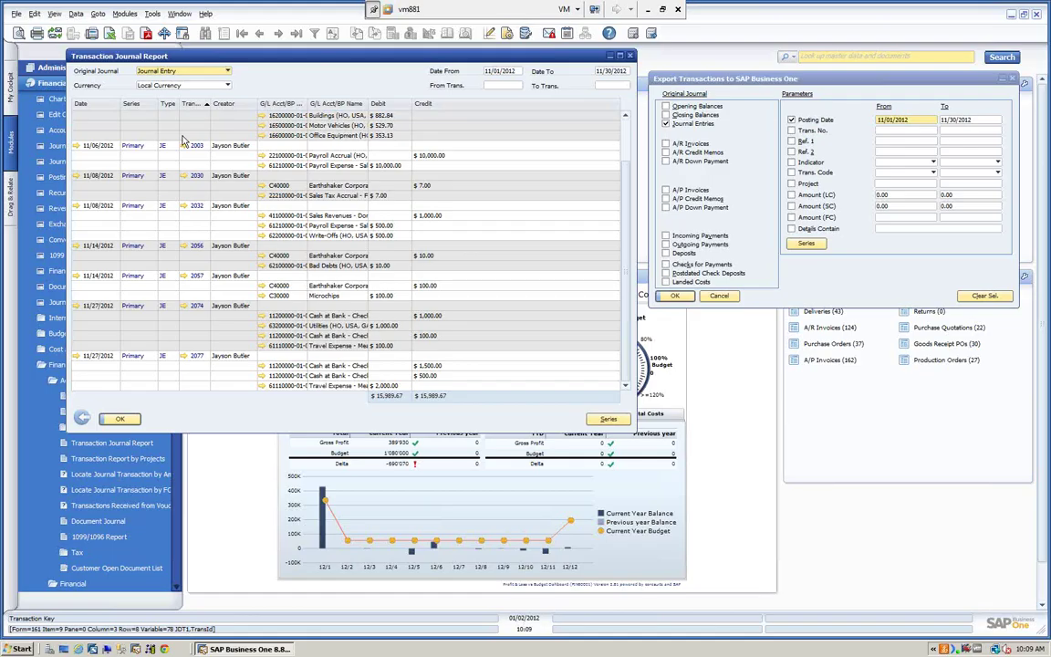
left_click(121, 418)
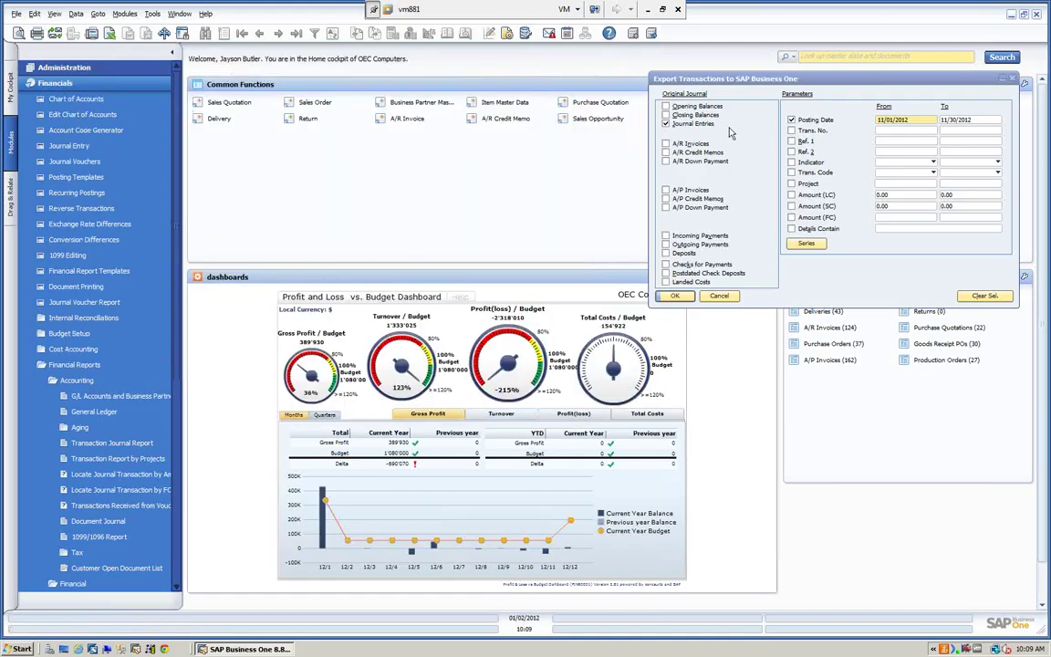
Export the journal entries posted 11/01/2012 to 11/30/2012 to OJDTExport.txt in the SAP Business One folder, replacing the existing file.
left_click_drag(775, 80, 364, 131)
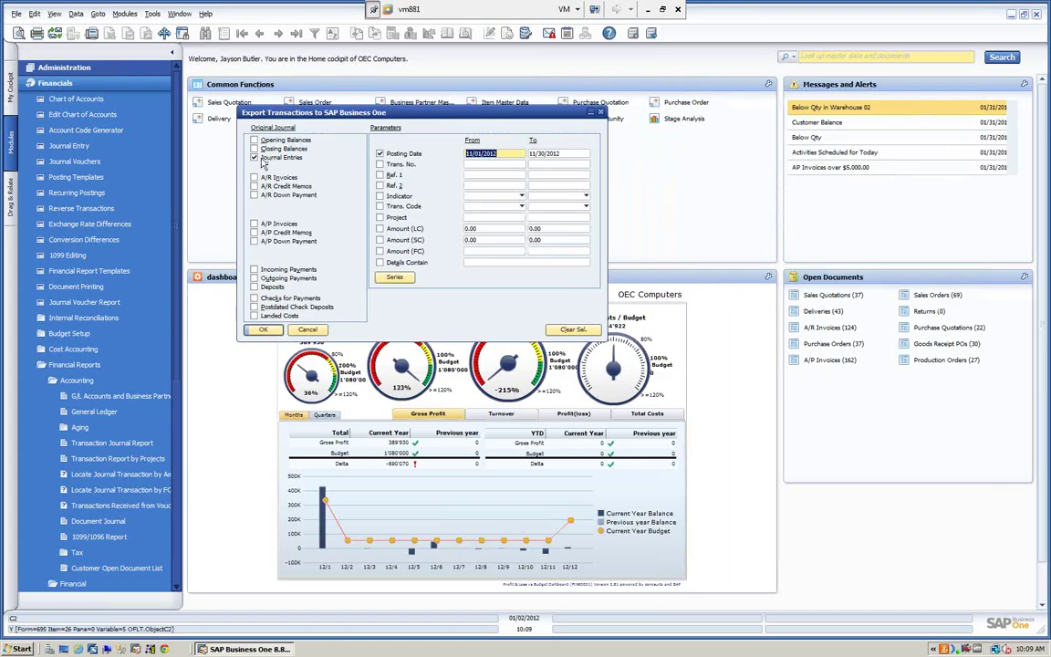
left_click(263, 331)
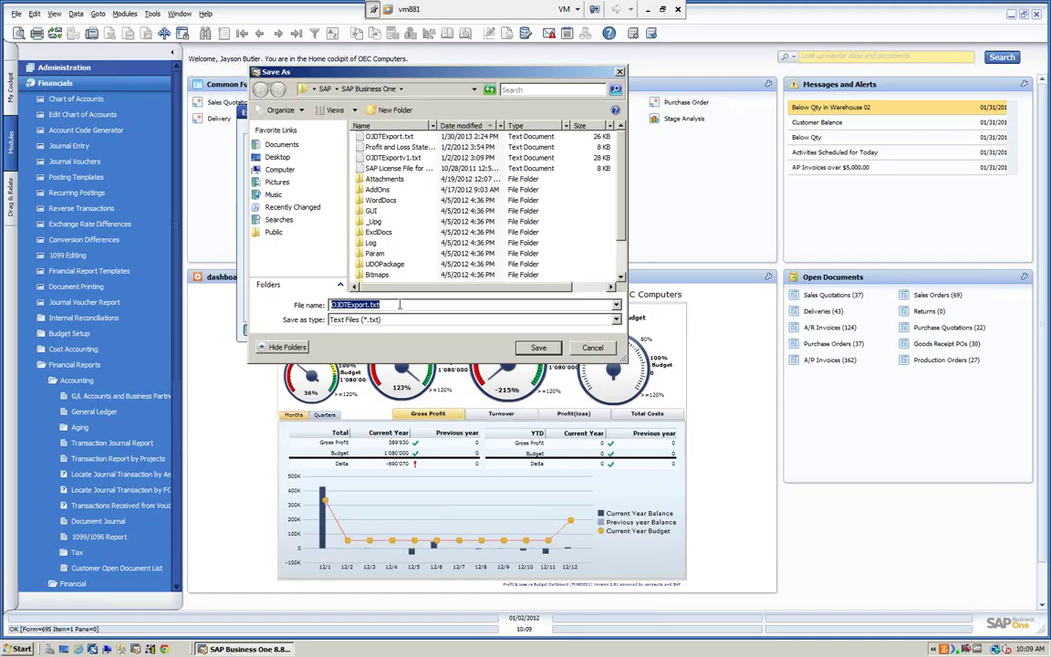
left_click(544, 352)
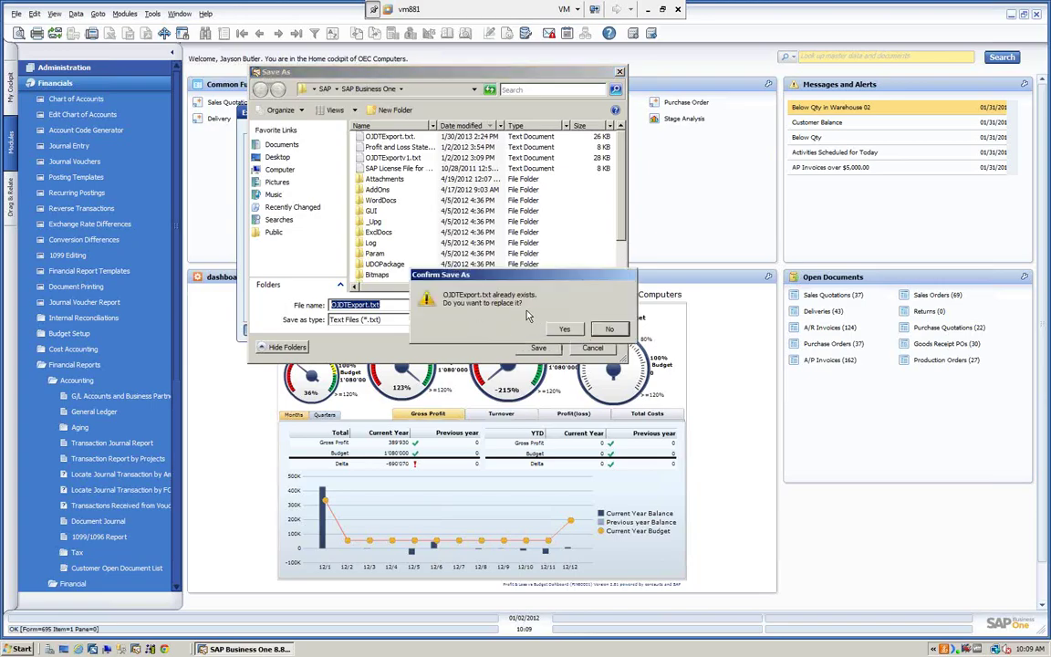
left_click(564, 329)
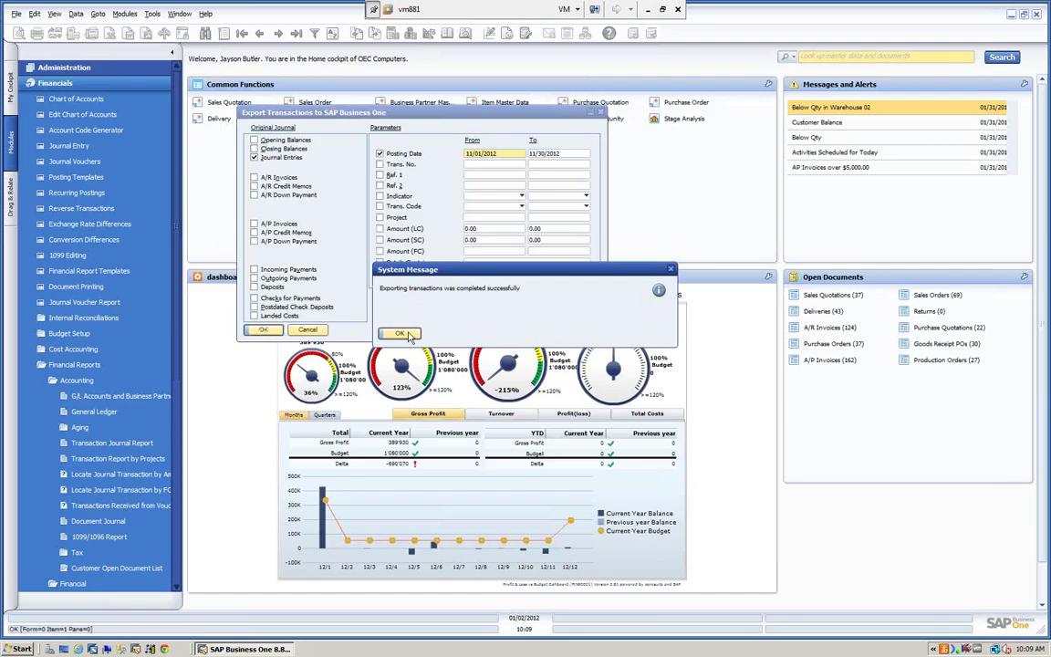
left_click(403, 335)
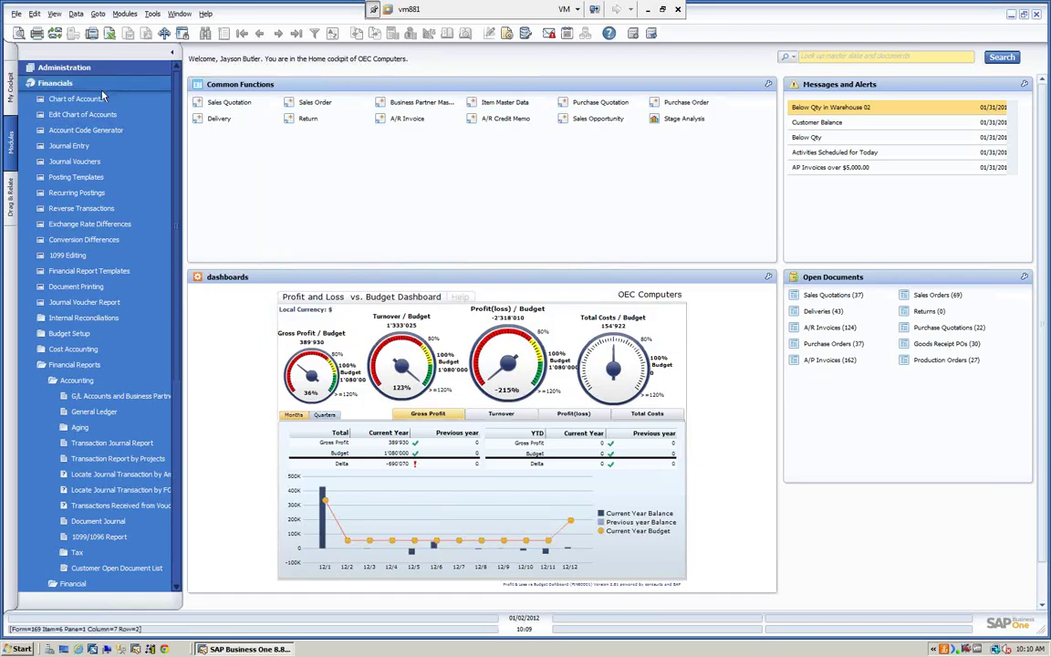
Check the Journal Vouchers form for open vouchers, close it and collapse the Financials module.
left_click(83, 162)
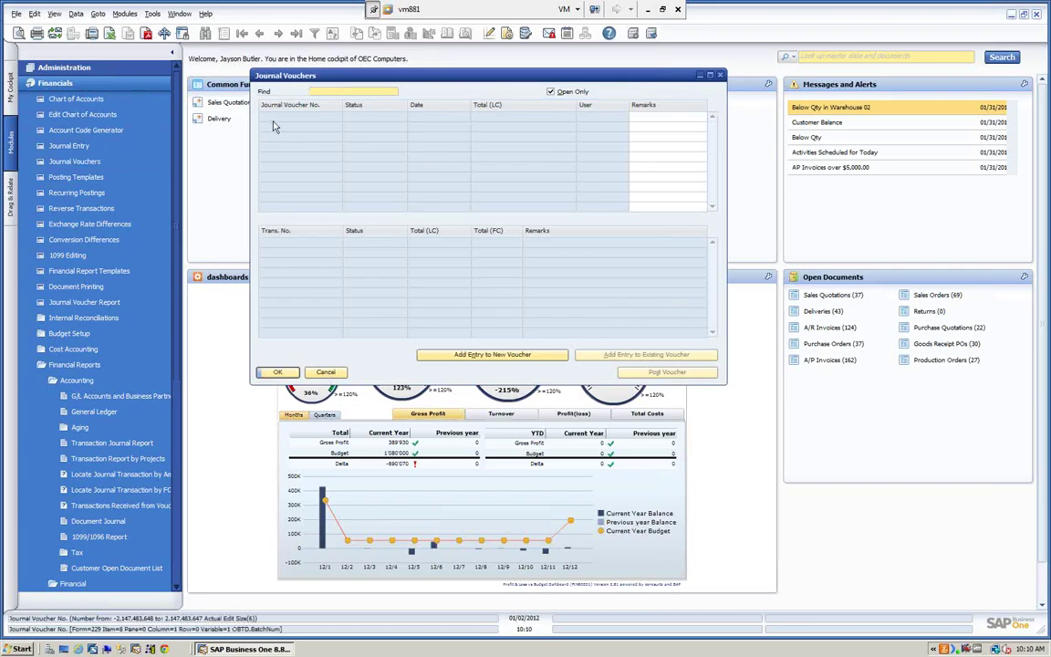
left_click(323, 372)
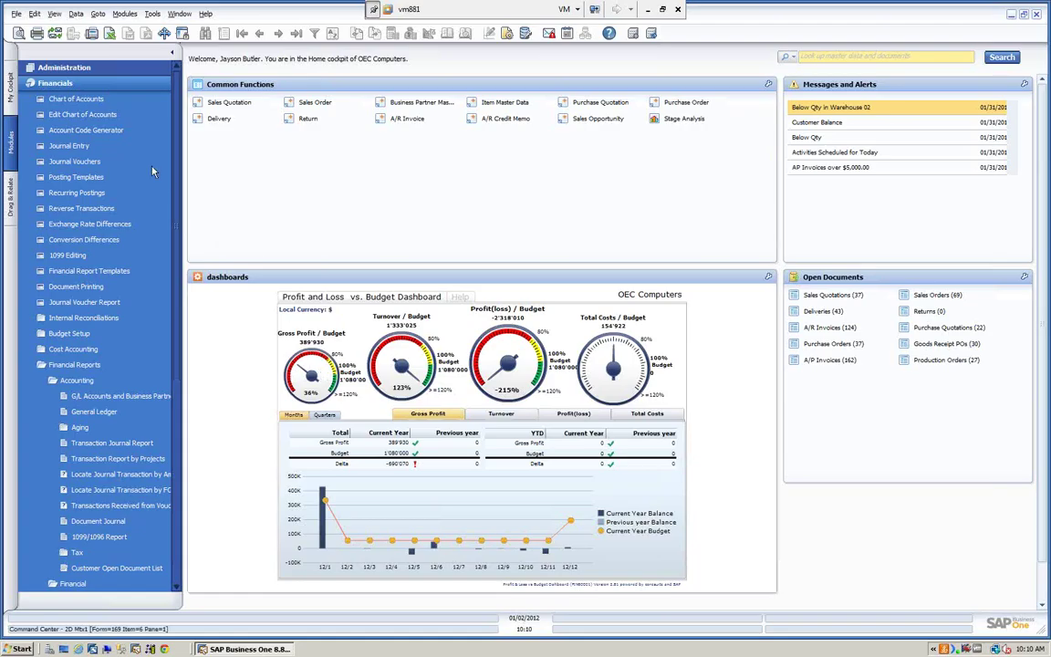
left_click(84, 83)
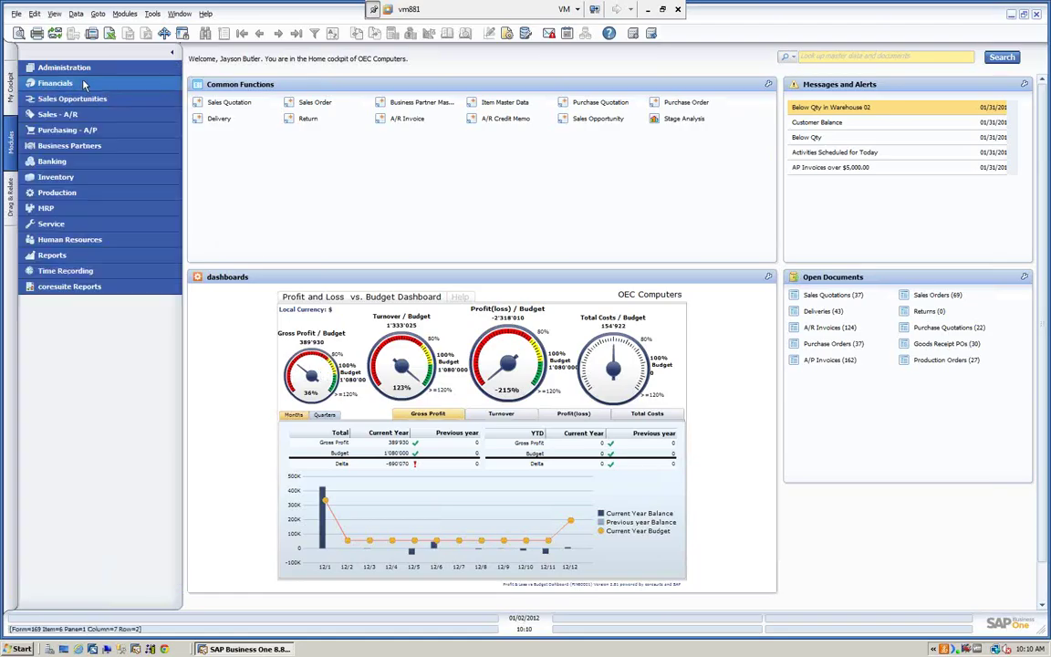
Import the transactions from OJDTExport.txt with Import Transactions from SAP Business One and close the results window.
left_click(89, 68)
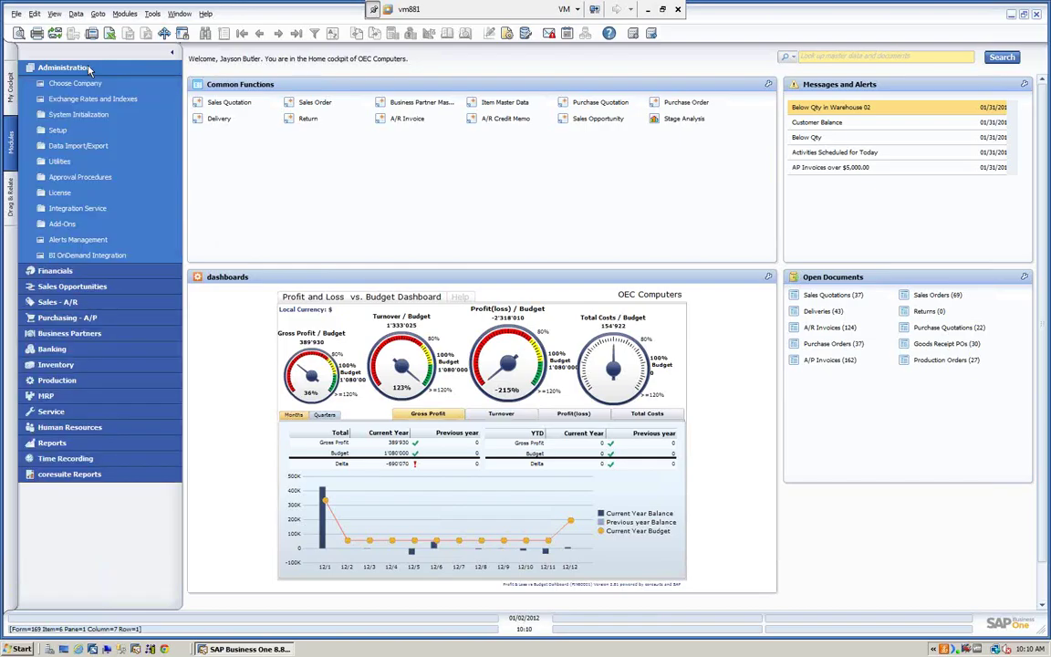
left_click(81, 146)
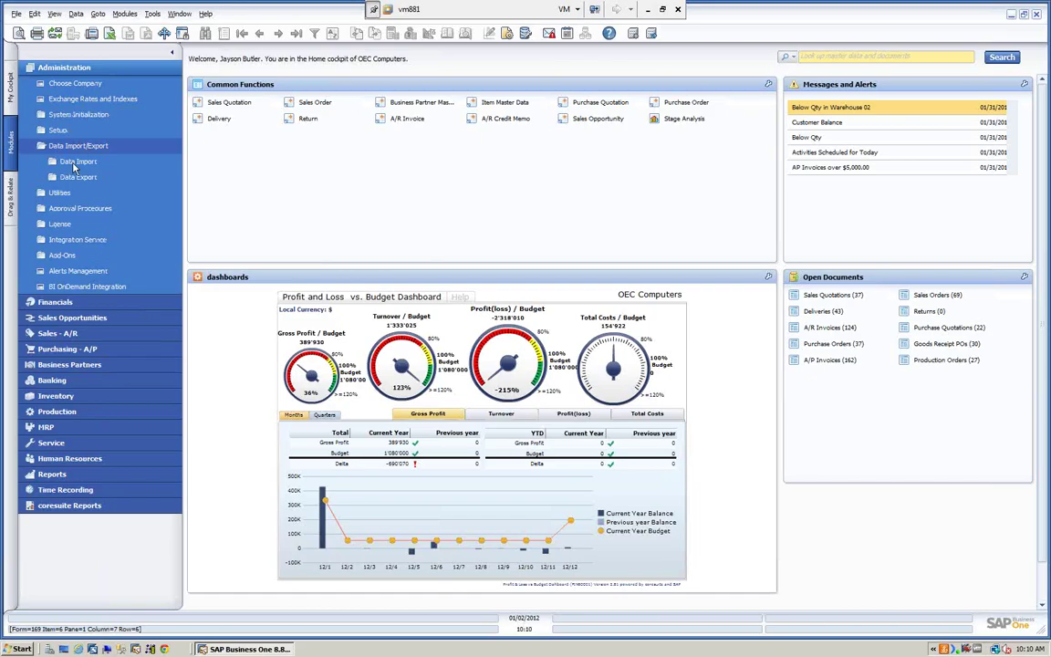
left_click(67, 160)
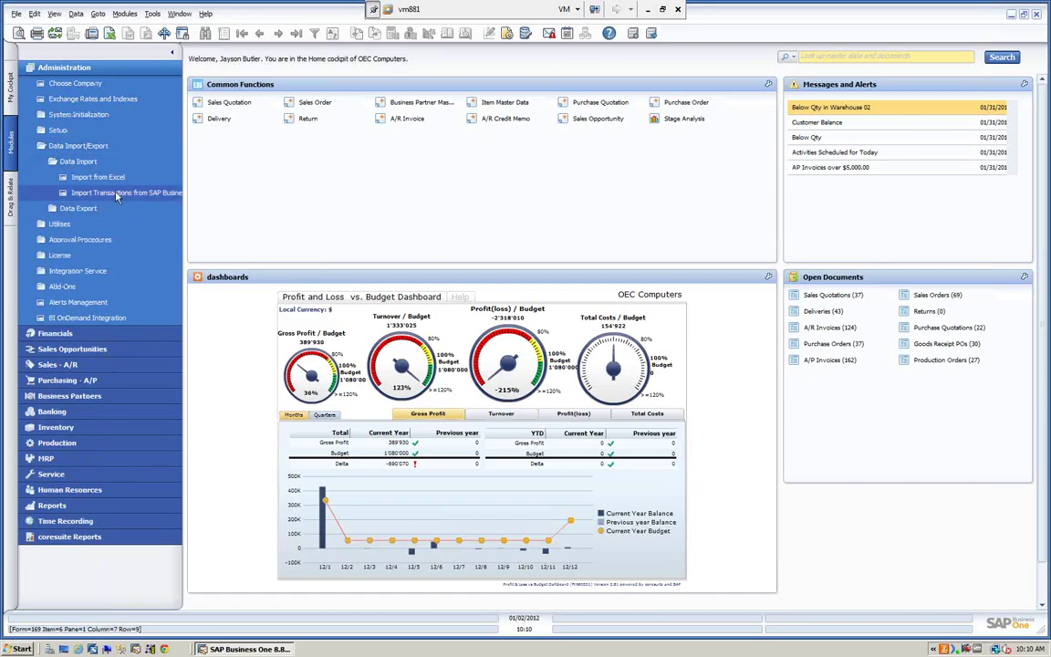
left_click(117, 194)
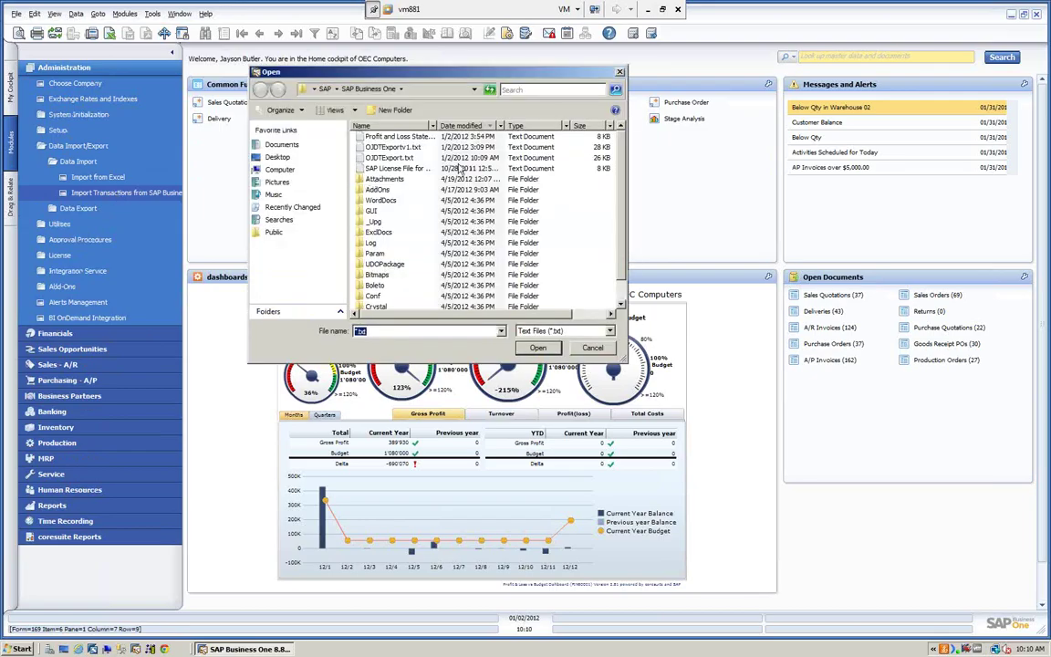
left_click(366, 157)
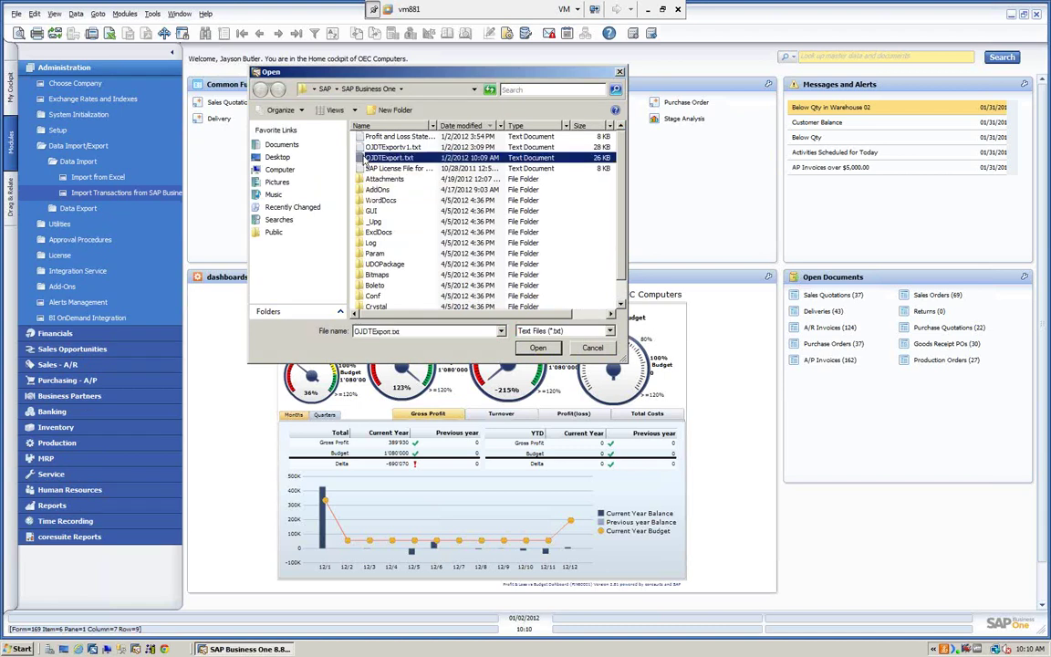
left_click(537, 348)
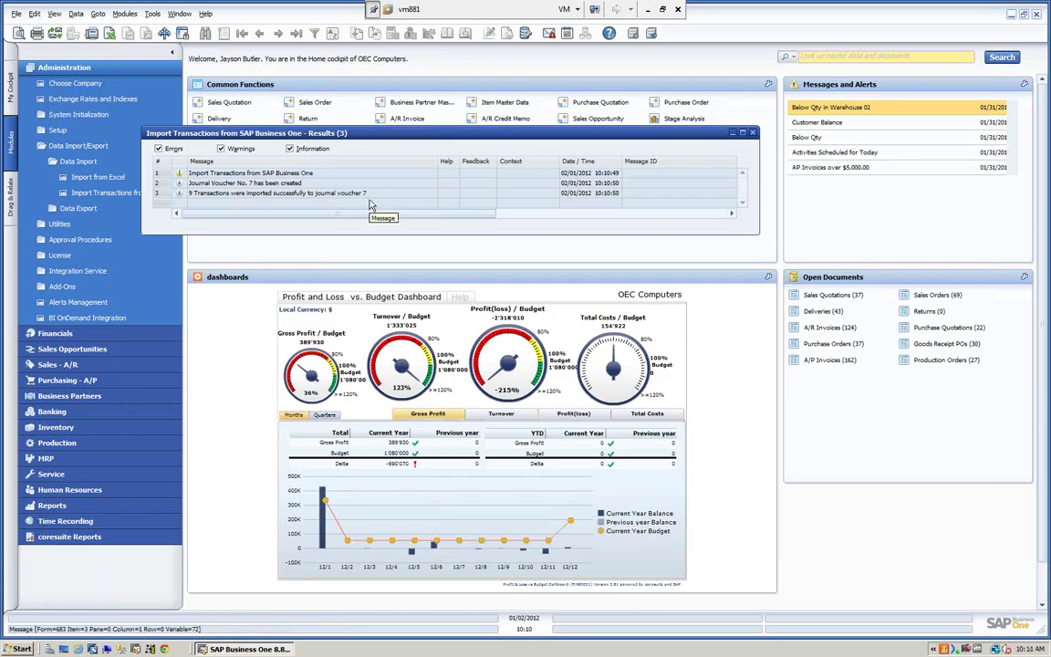
left_click(752, 134)
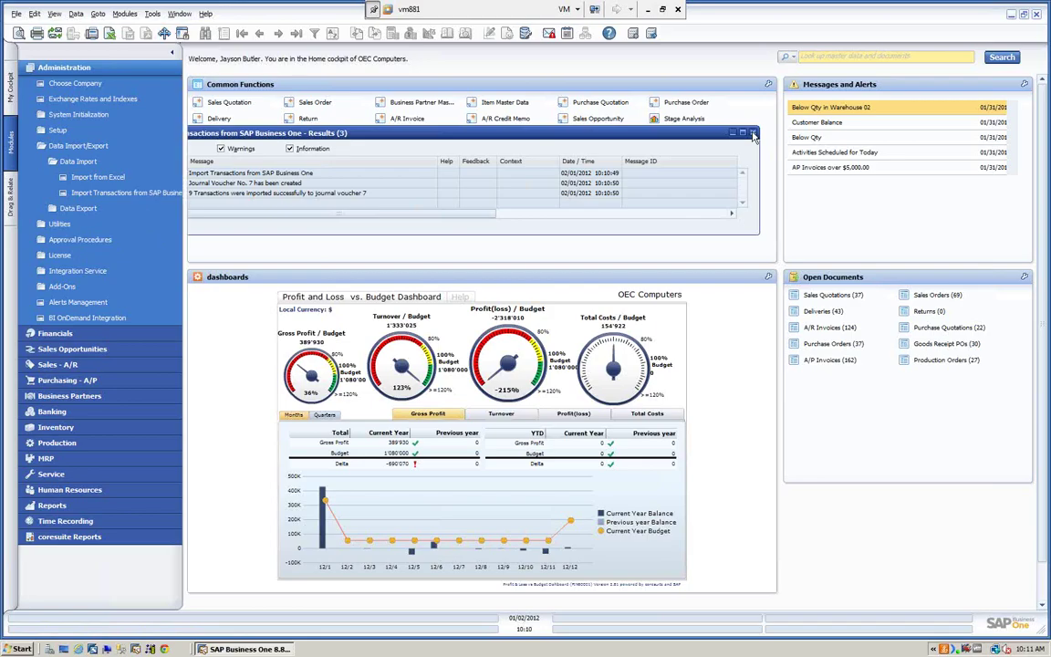
left_click(753, 134)
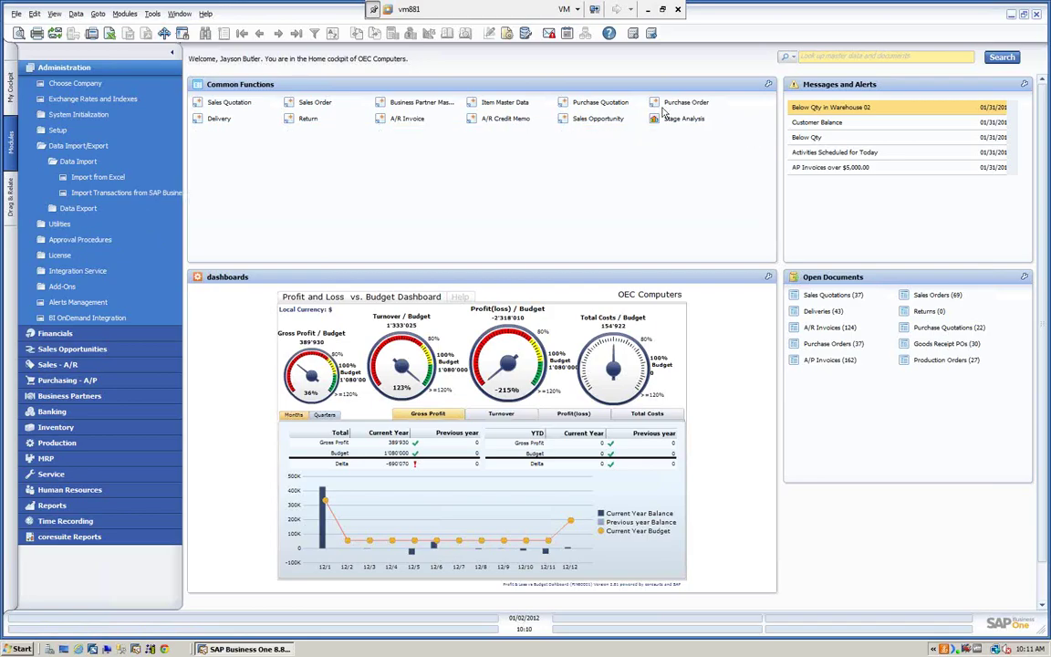
Collapse Administration, open Journal Vouchers from Financials, list the transactions of voucher 7 and move the form aside.
left_click(87, 69)
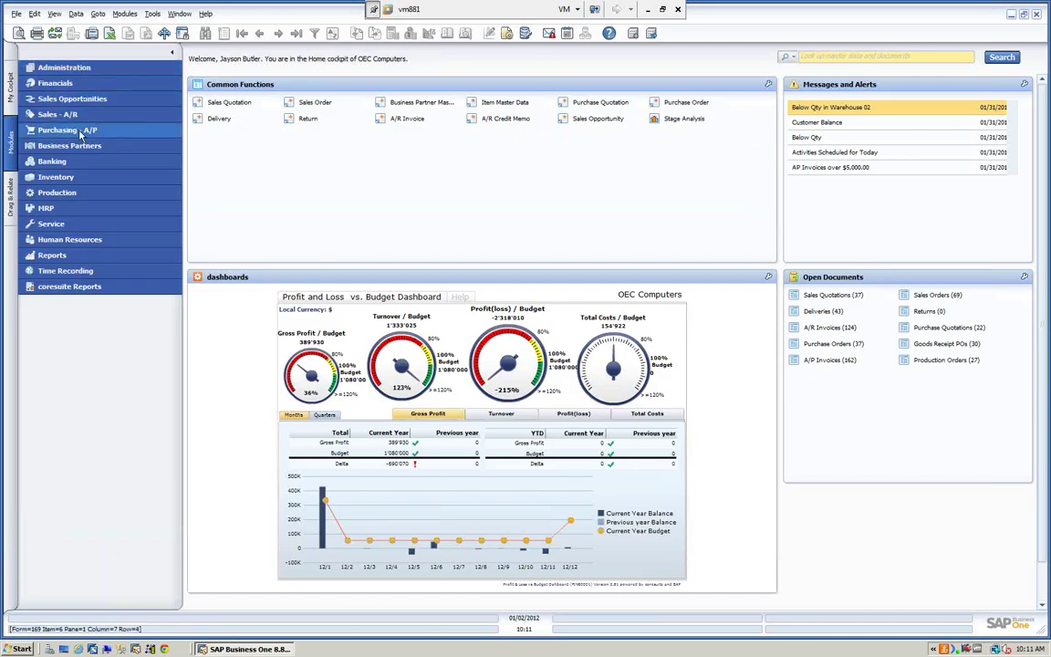
left_click(67, 84)
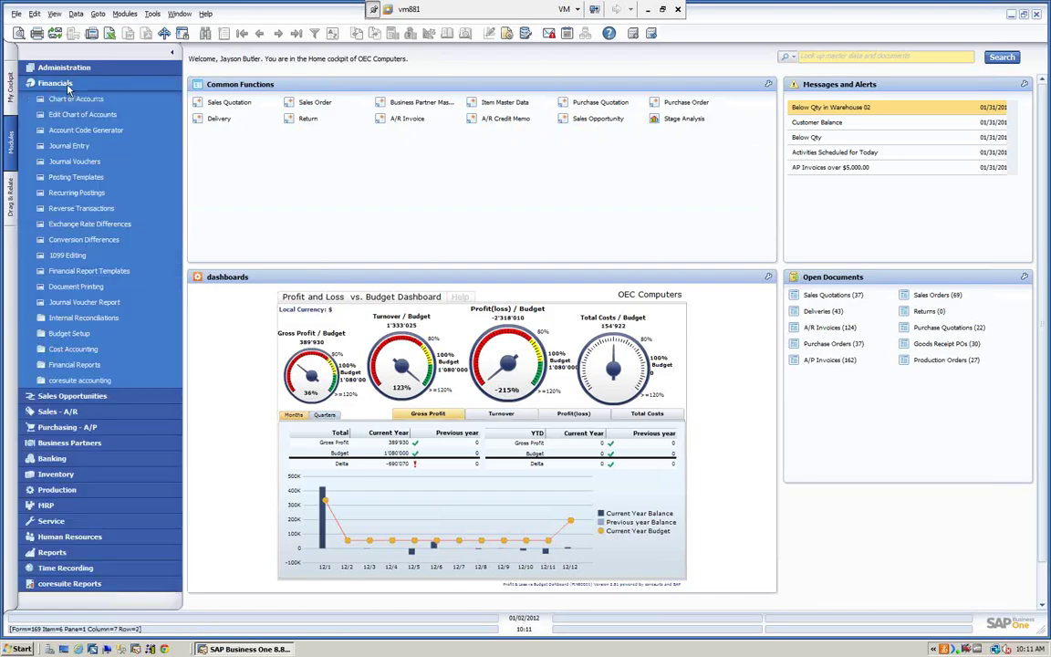
left_click(80, 162)
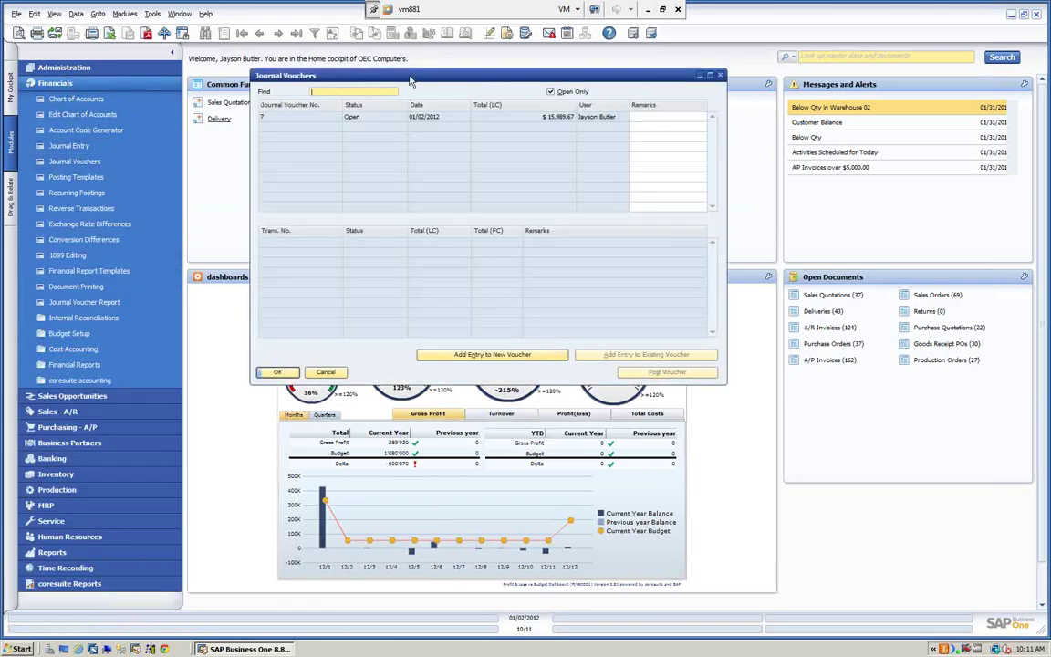
left_click_drag(411, 80, 698, 75)
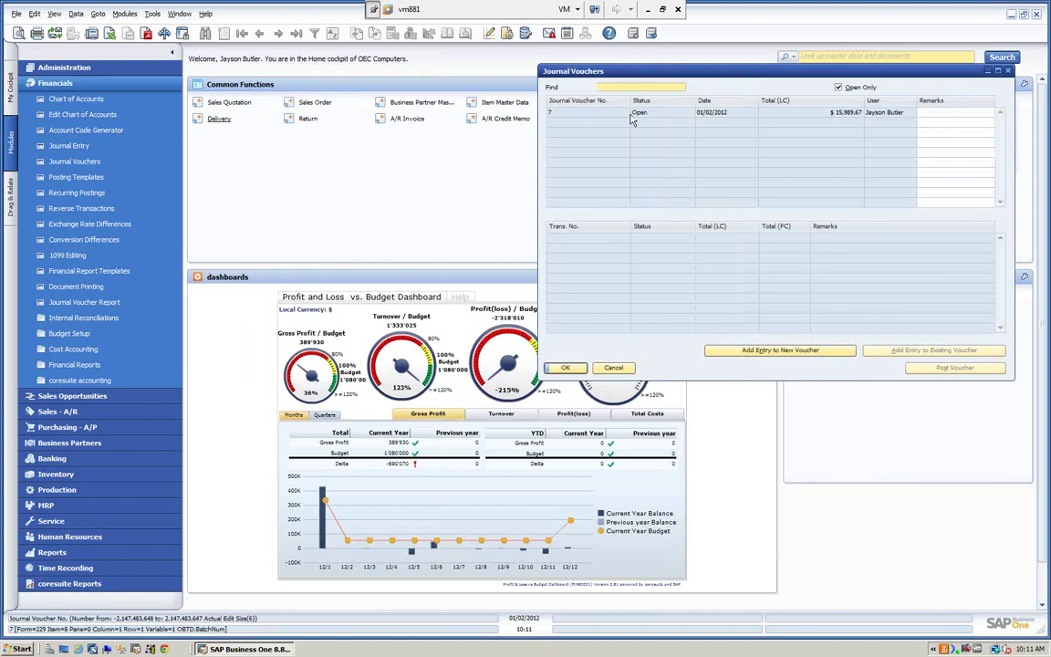
left_click(629, 116)
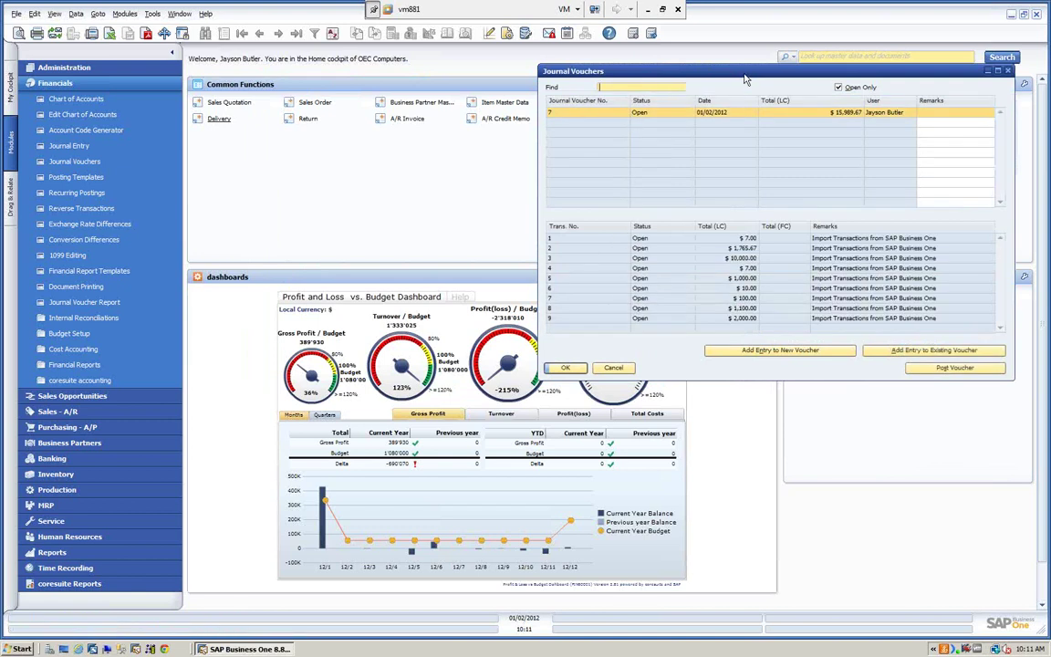
left_click_drag(672, 71, 763, 66)
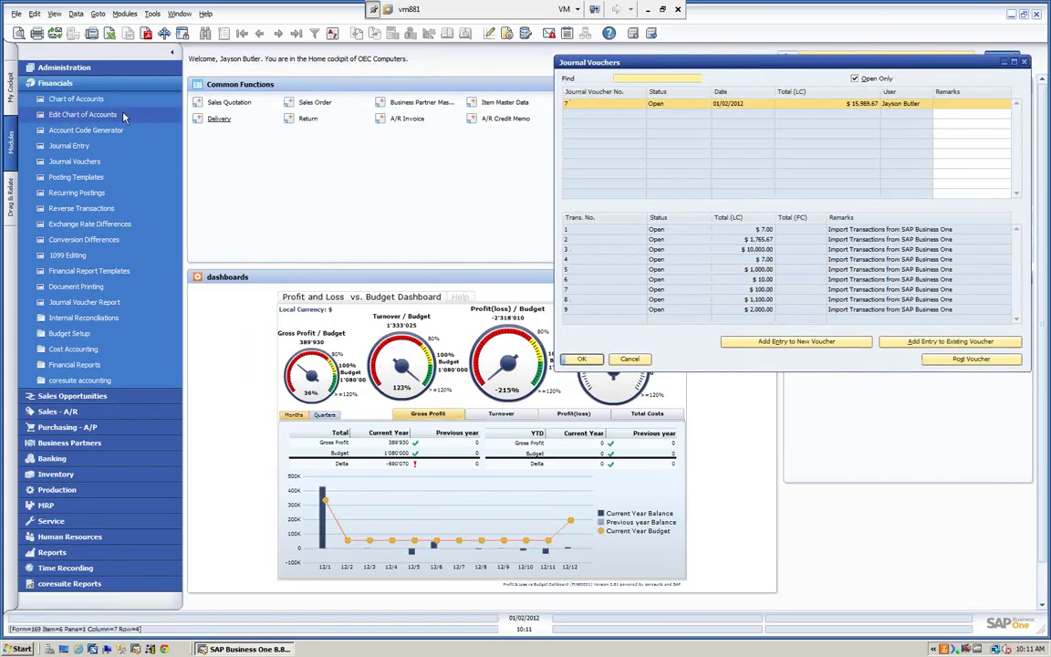
Run the Transaction Journal Report for journal entries from 11/01/2012 to 11/30/2012 and arrange it beside Journal Vouchers for comparison.
left_click(66, 365)
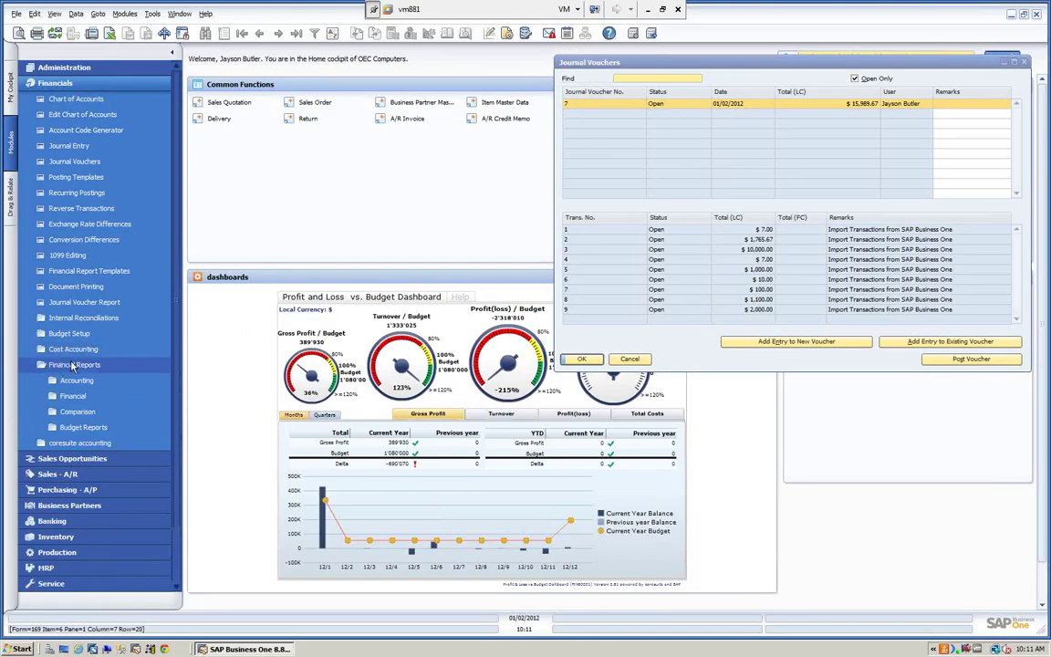
left_click(73, 381)
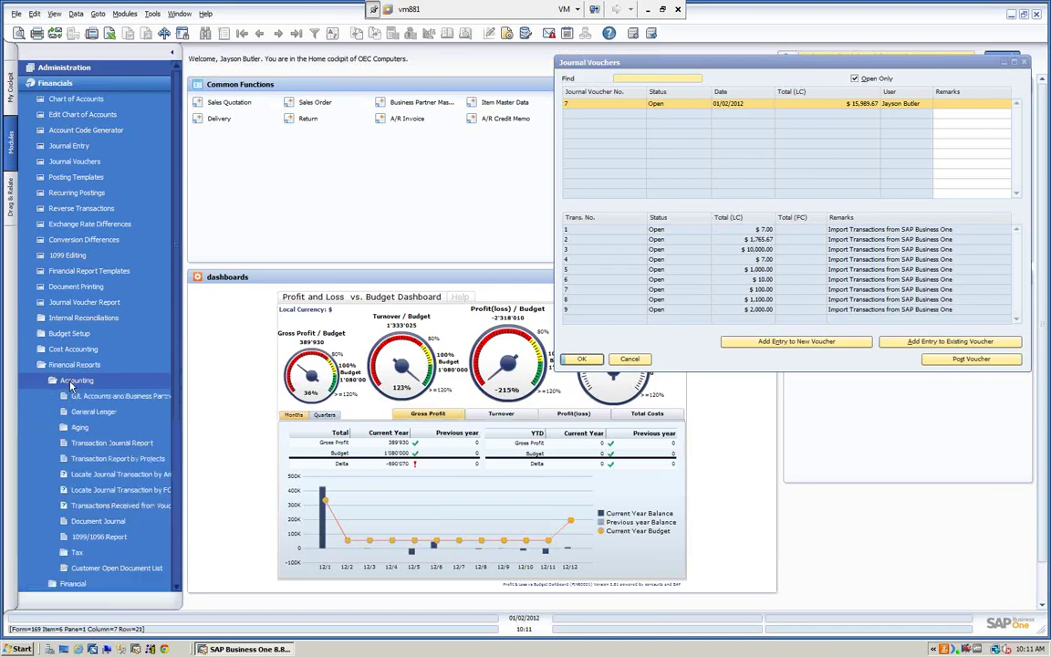
left_click(105, 443)
left_click(241, 195)
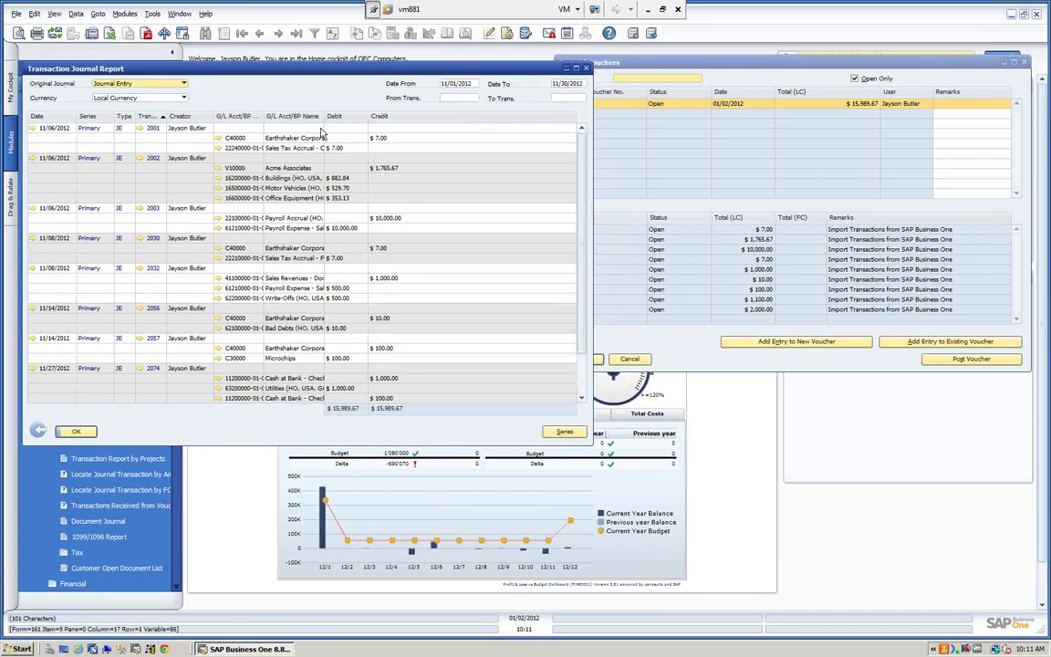
left_click(632, 66)
left_click_drag(632, 66, 577, 69)
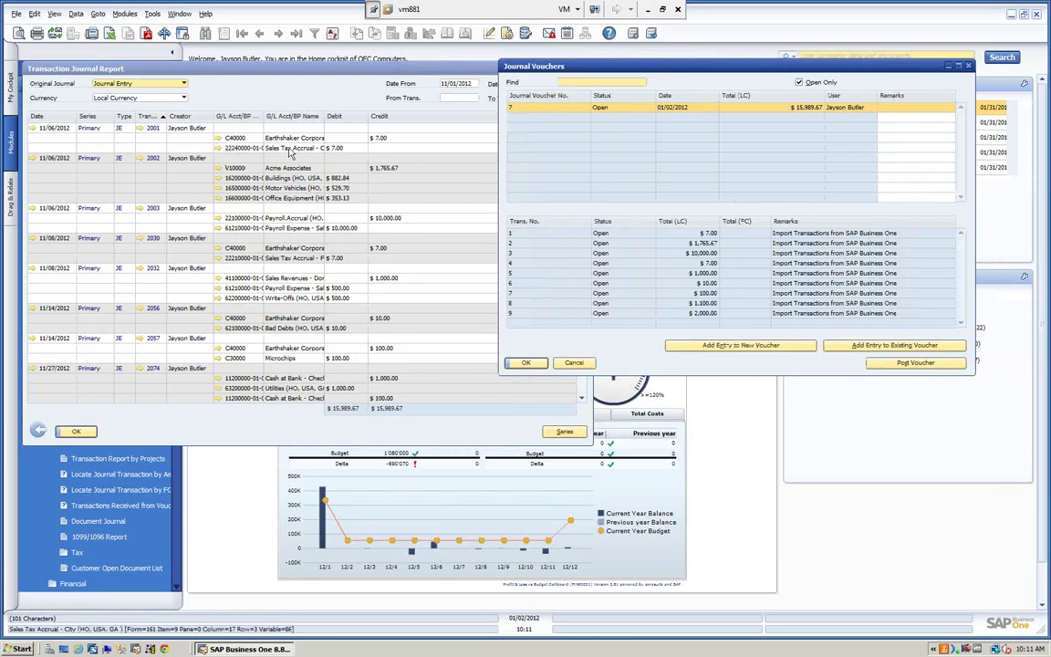
Open transaction 1 of voucher 7, compare its entry lines with the journal report and close the entry.
double_click(600, 235)
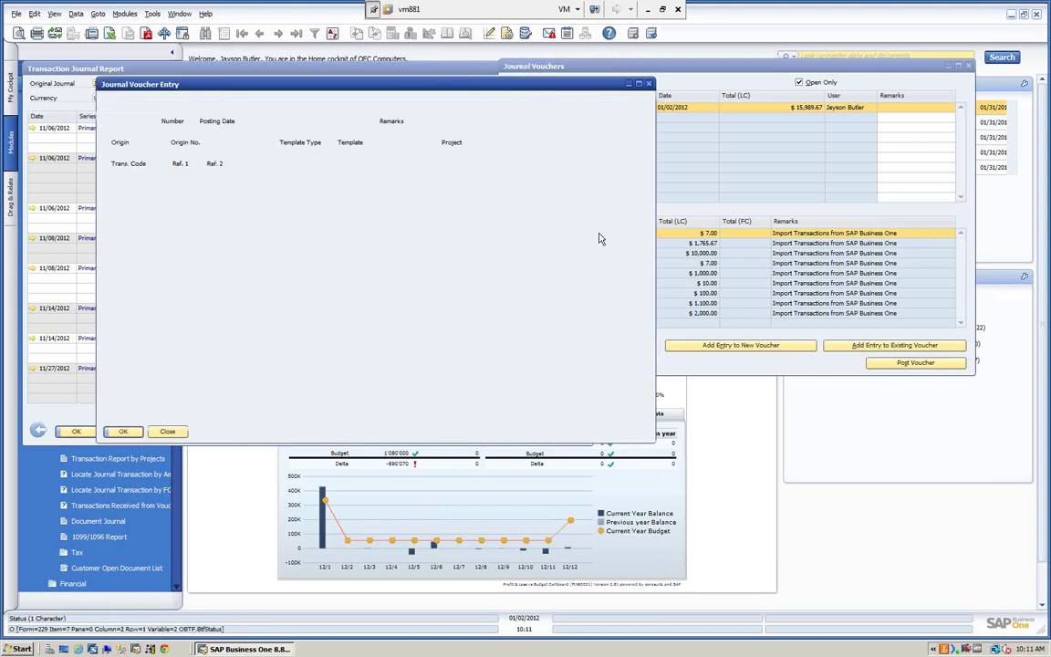
left_click_drag(445, 86, 798, 62)
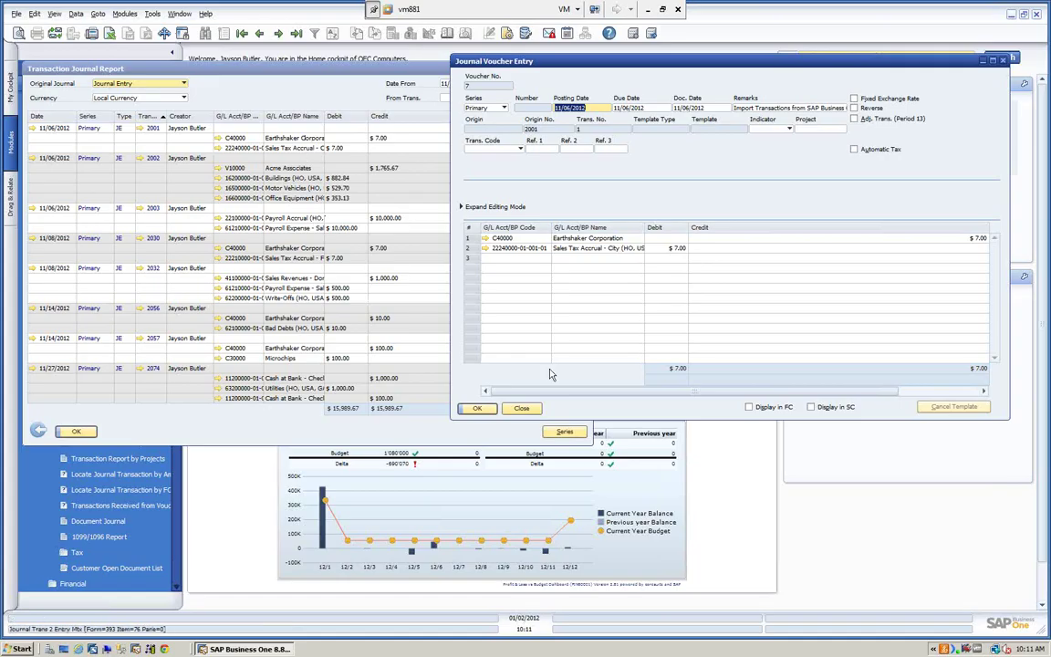
left_click(522, 410)
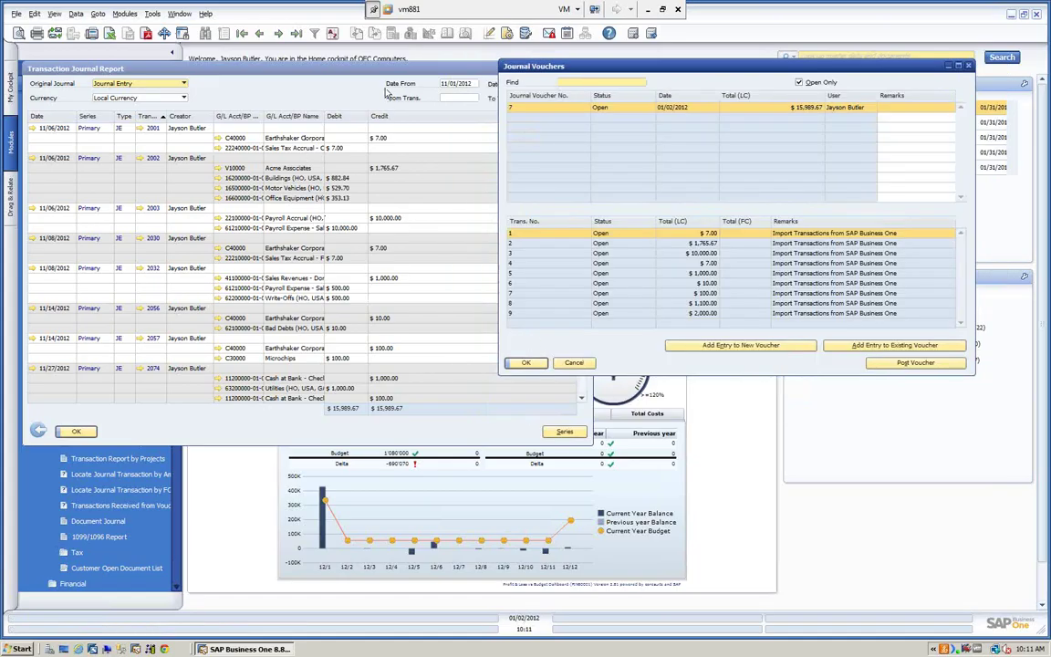
Close the Transaction Journal Report and move the Journal Vouchers form toward the center of the workspace.
left_click(556, 83)
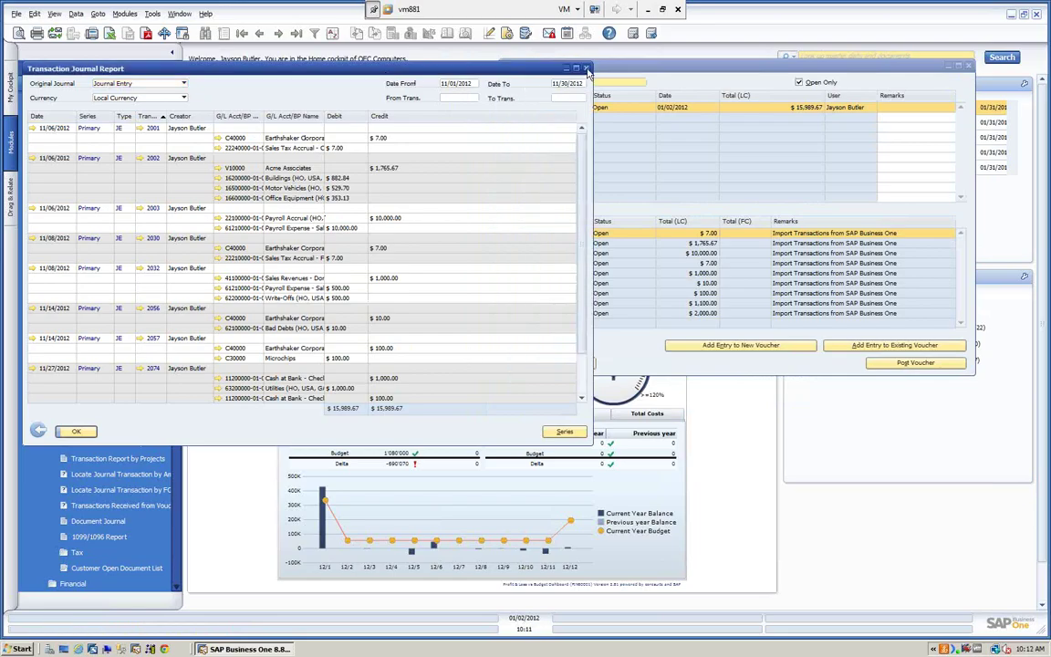
left_click(528, 63)
left_click_drag(525, 66, 340, 72)
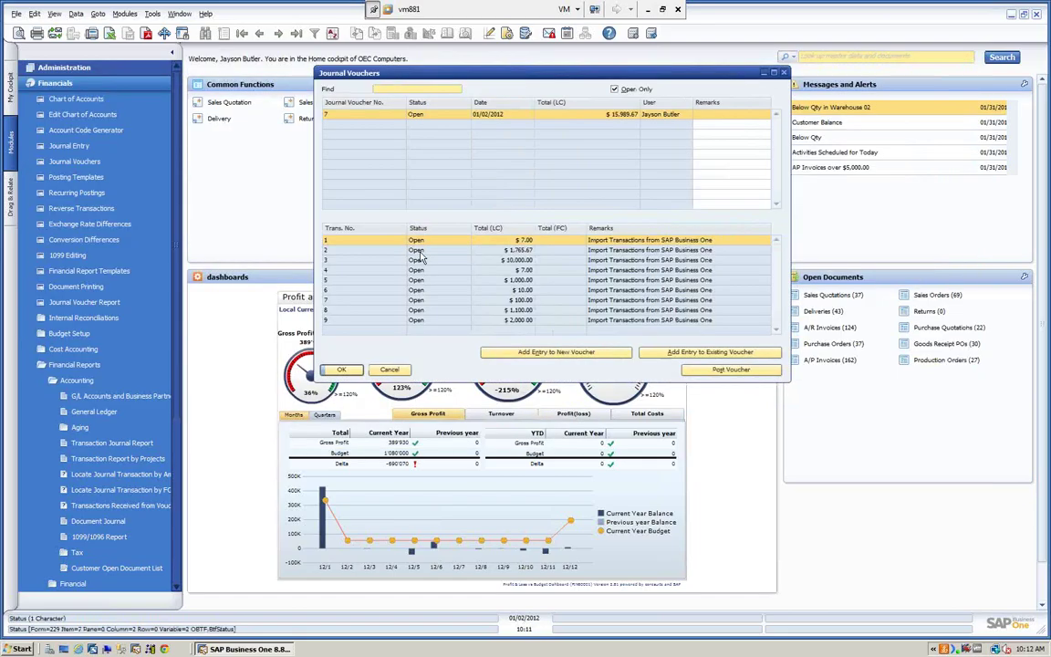
Open transaction 3 of voucher 7, review its debit and credit lines, and close the entry and Journal Vouchers.
left_click(510, 260)
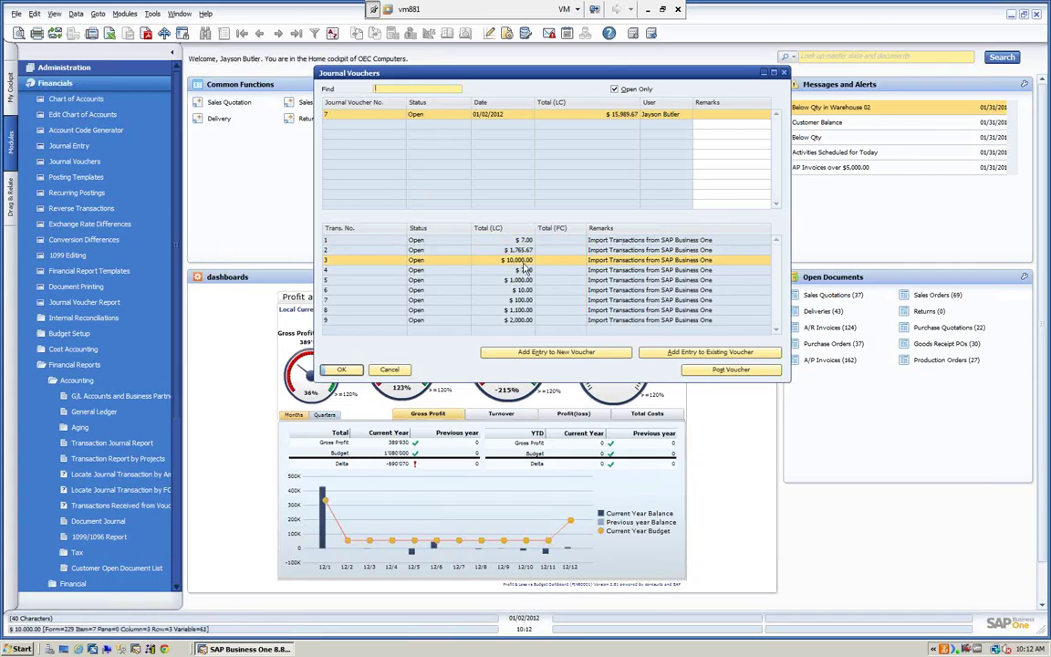
double_click(520, 263)
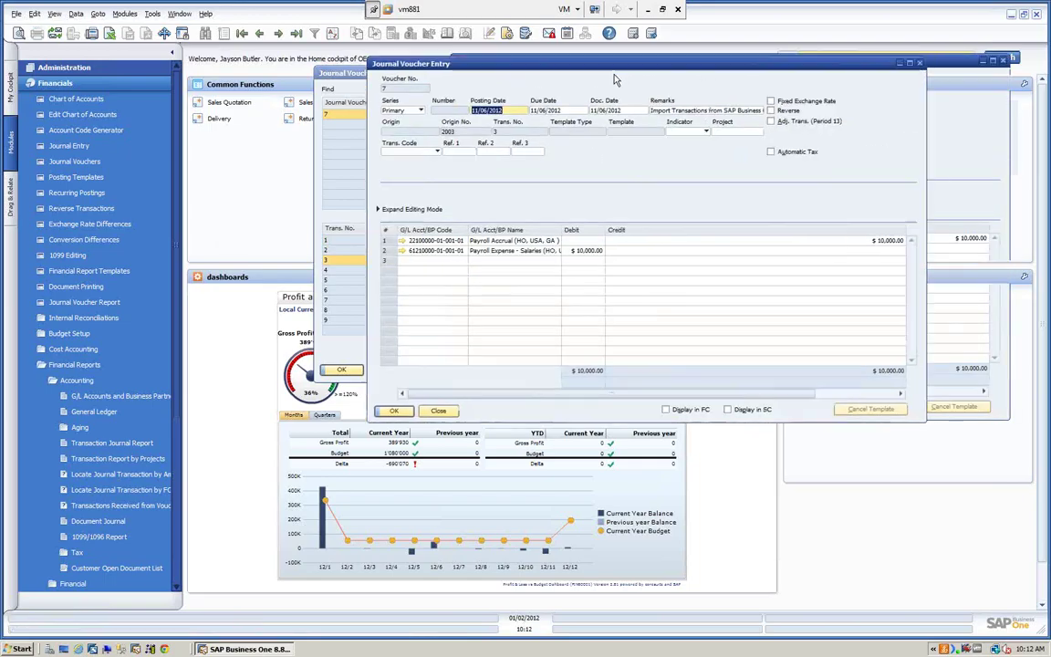
left_click(438, 410)
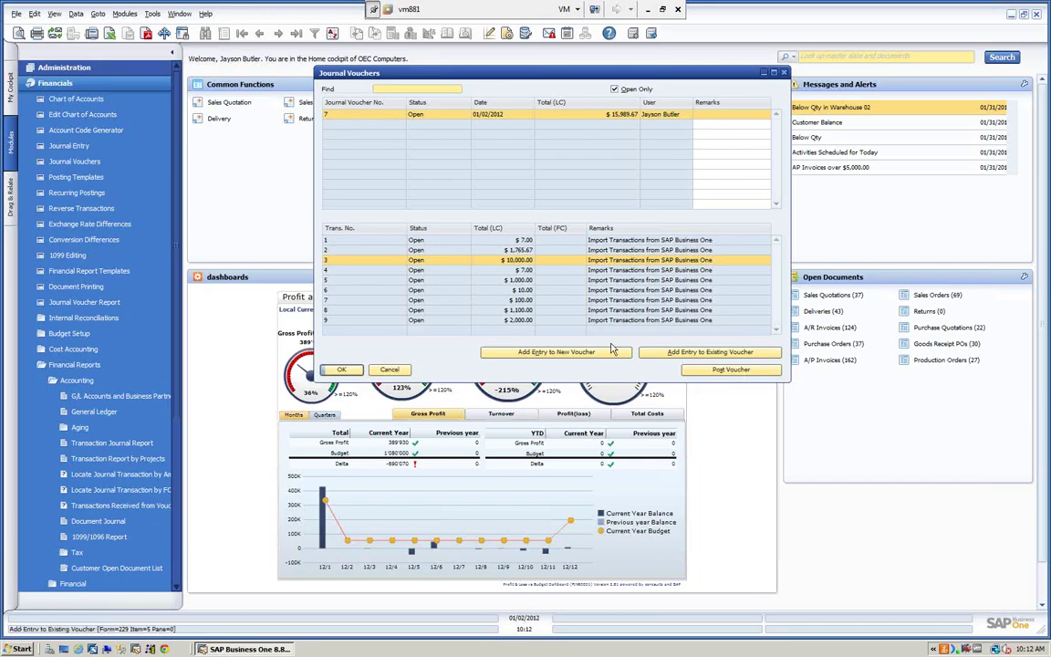
left_click(389, 369)
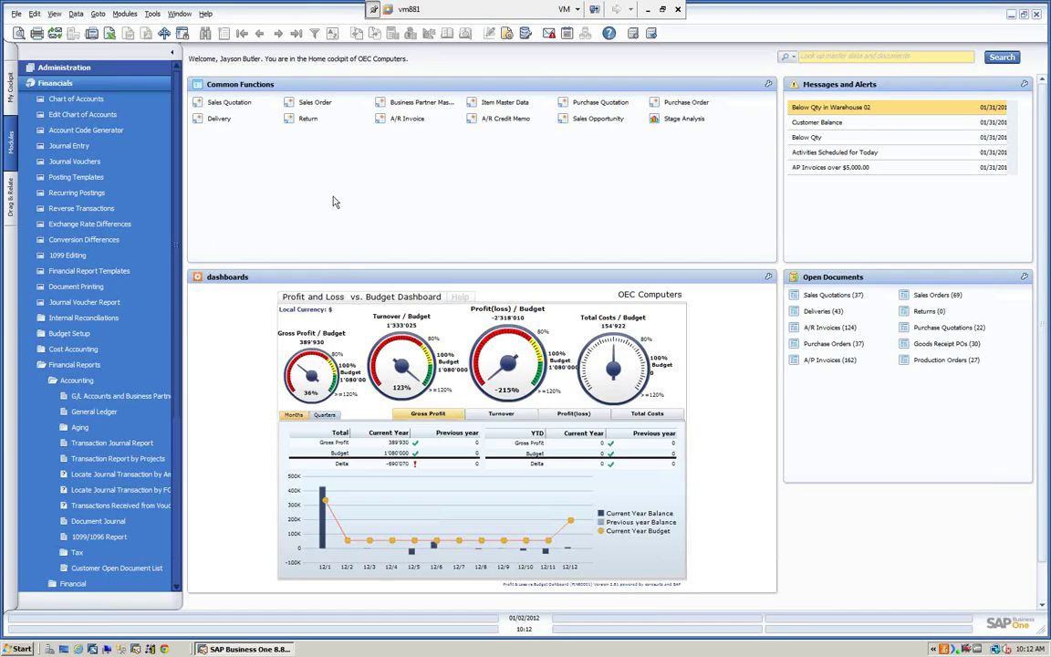
Open the Import from Excel form, keep BP as the data type to import, and shift the form slightly within the workspace.
left_click(122, 85)
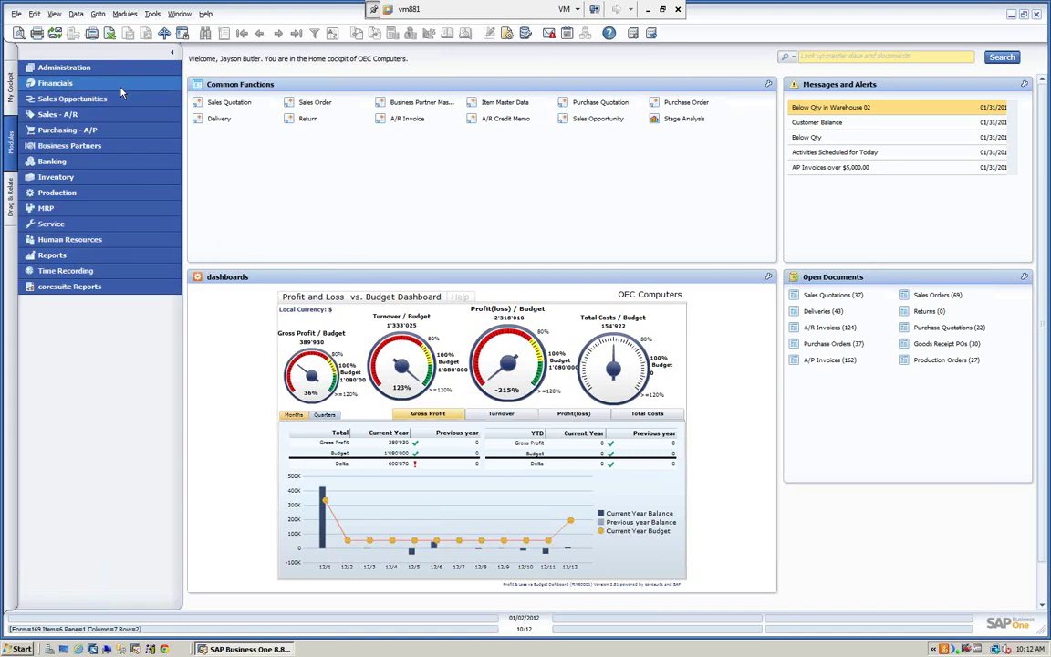
left_click(114, 69)
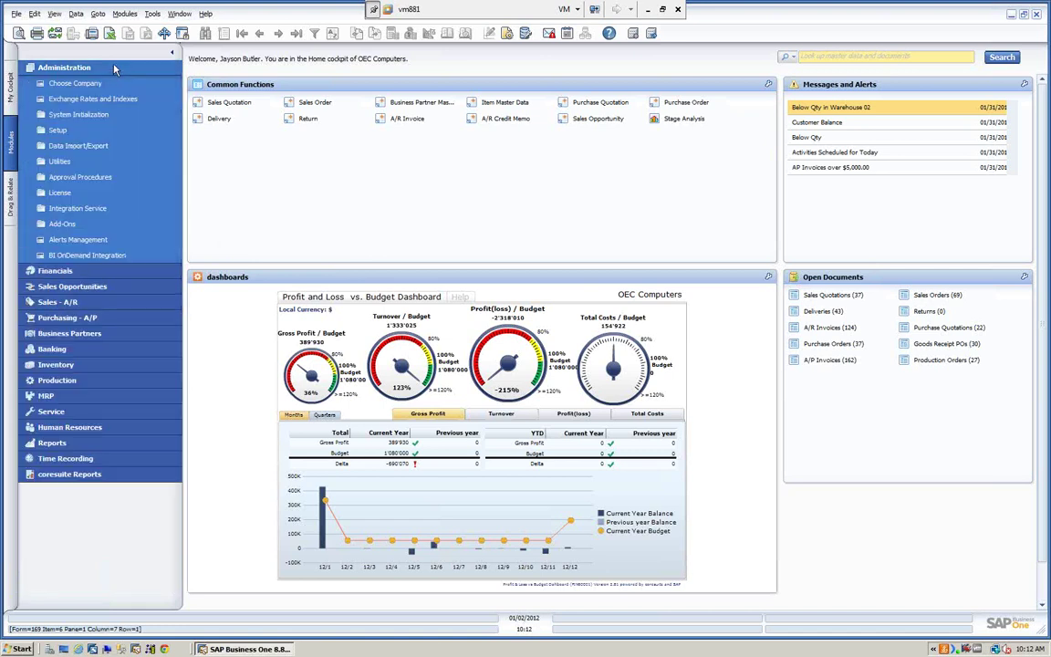
left_click(83, 147)
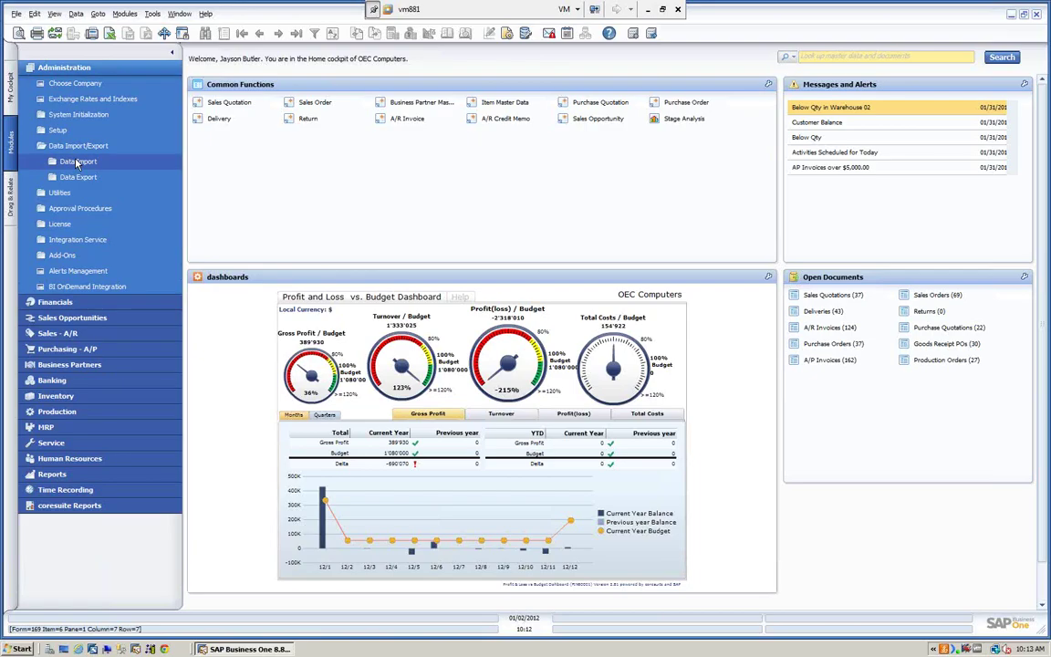
left_click(78, 161)
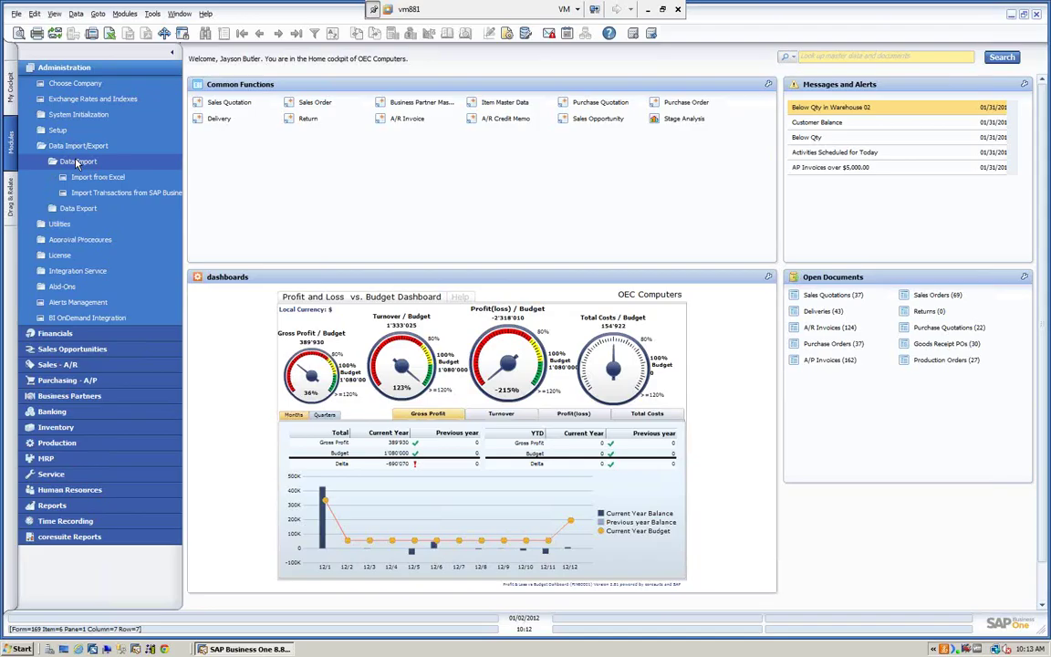
left_click(87, 177)
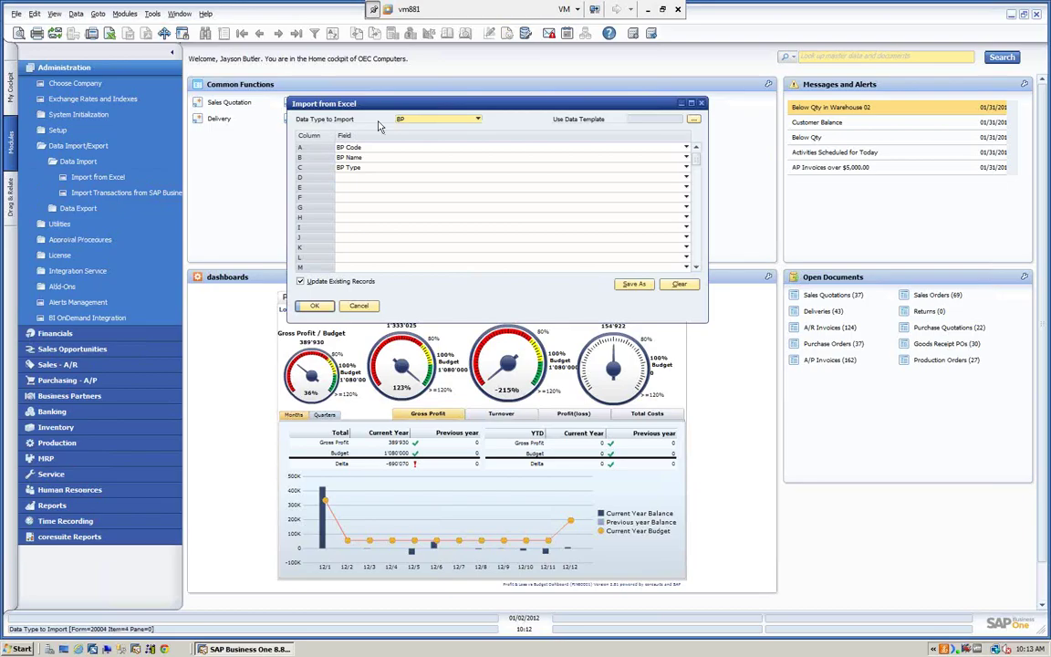
left_click(481, 121)
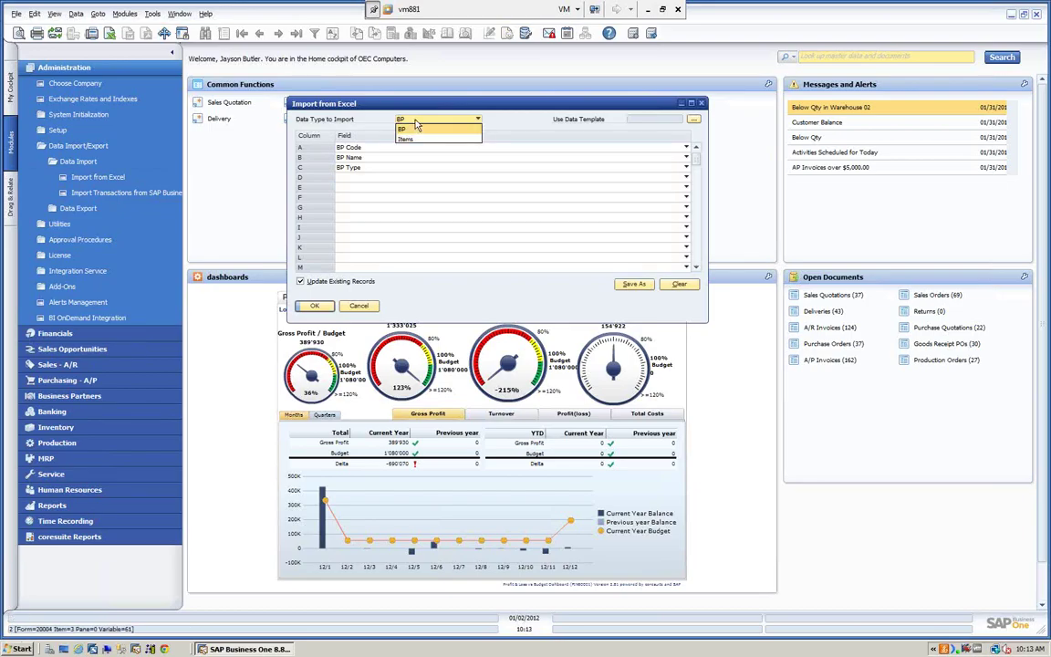
left_click(411, 124)
left_click_drag(405, 110, 371, 113)
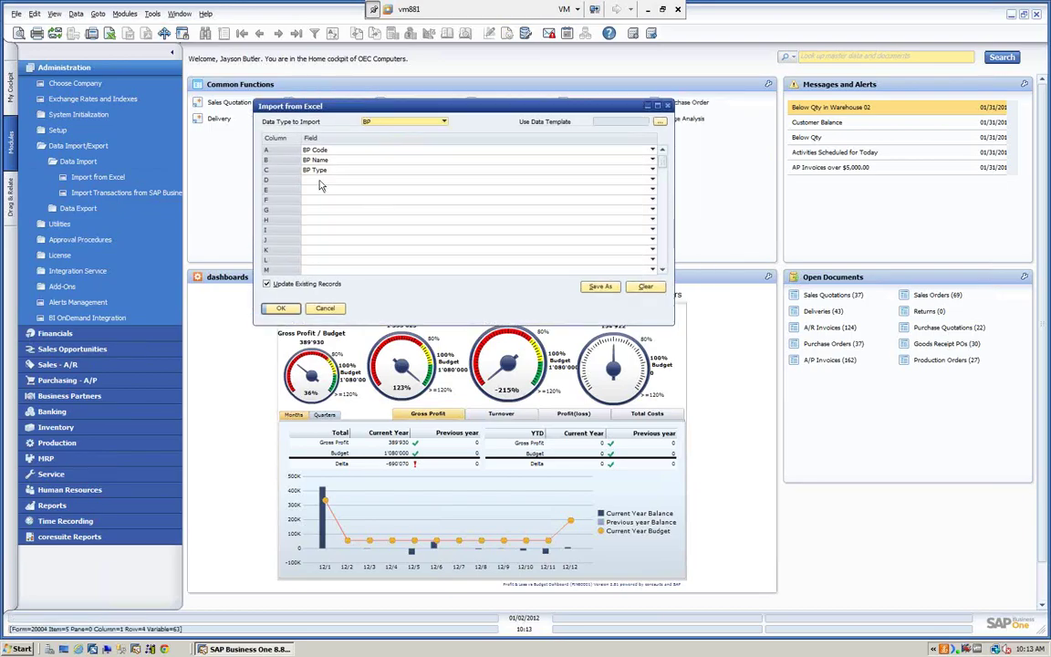
Clear the column-to-field mapping and load the saved BP Demo data import template in its place.
left_click(643, 286)
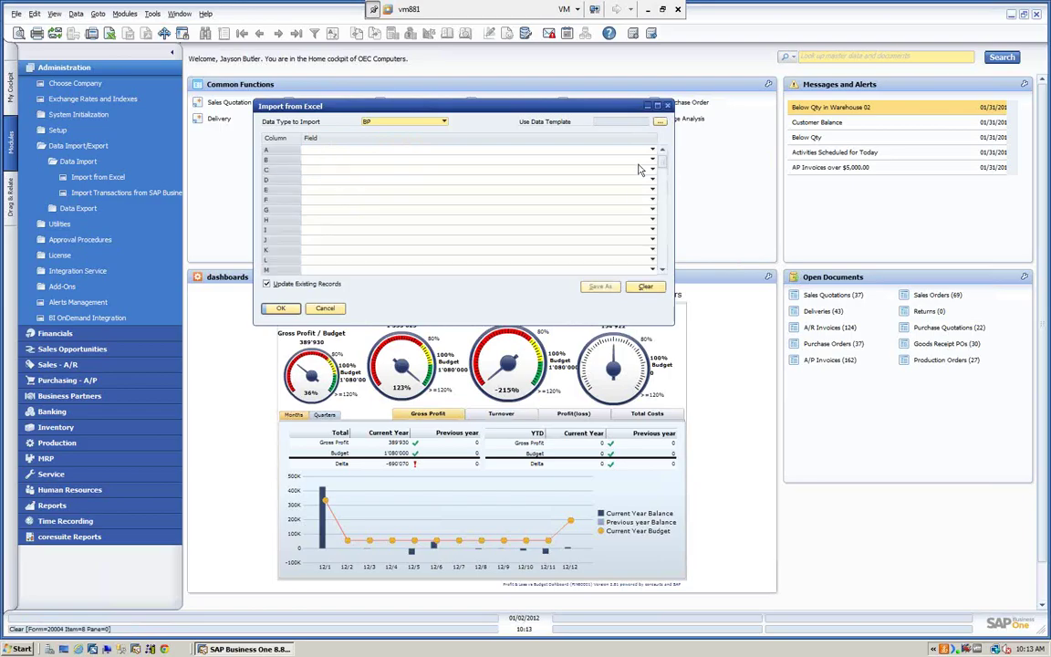
left_click(659, 121)
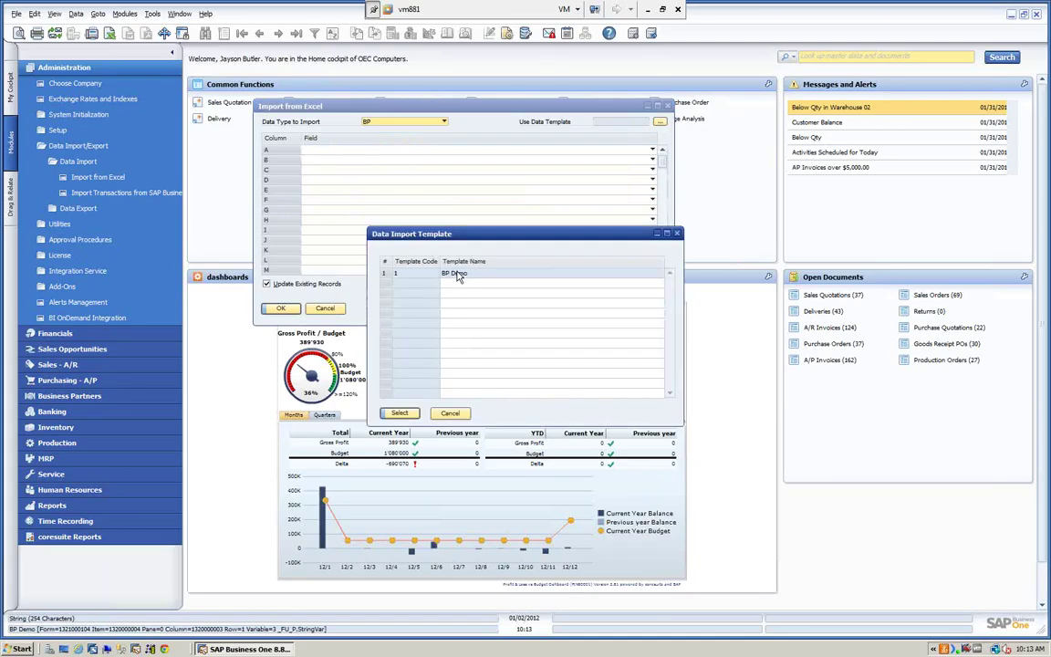
key("Escape")
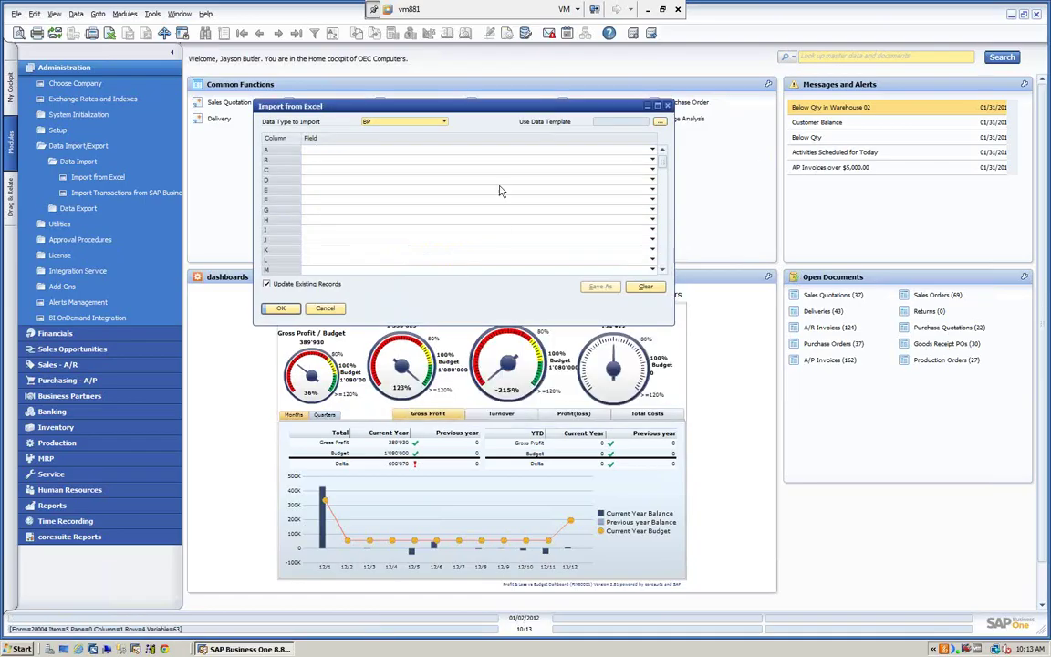
left_click(659, 123)
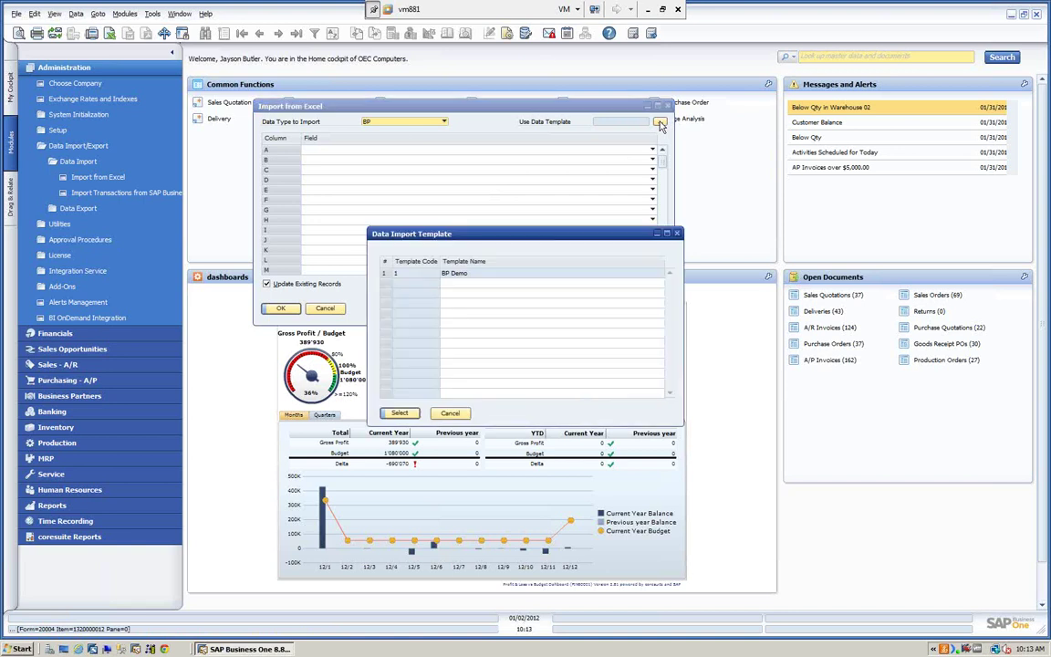
left_click(455, 275)
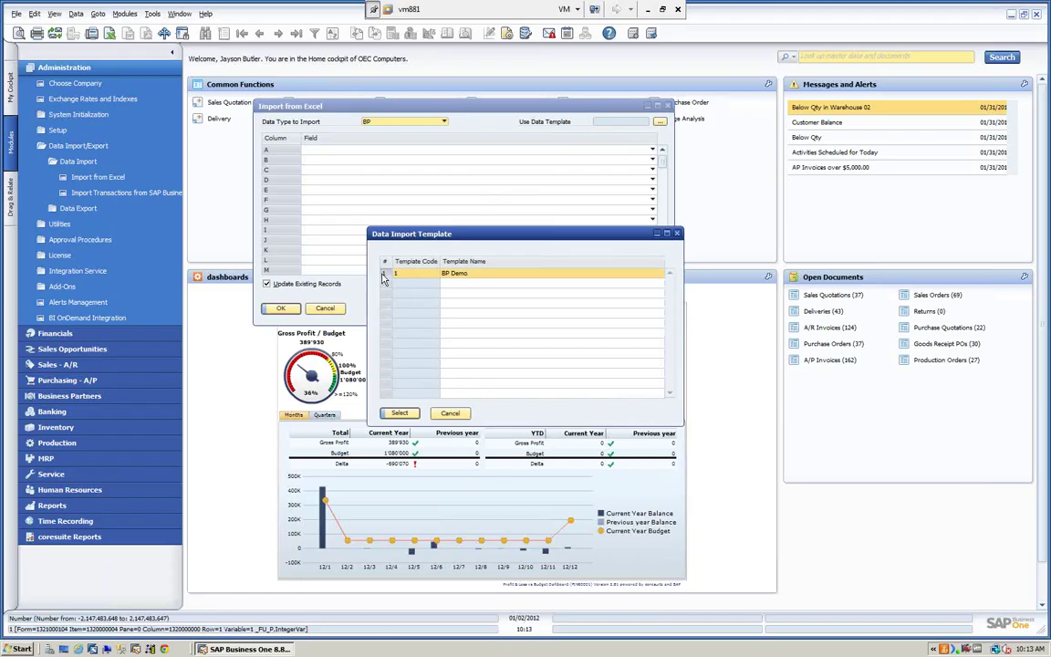
left_click(400, 413)
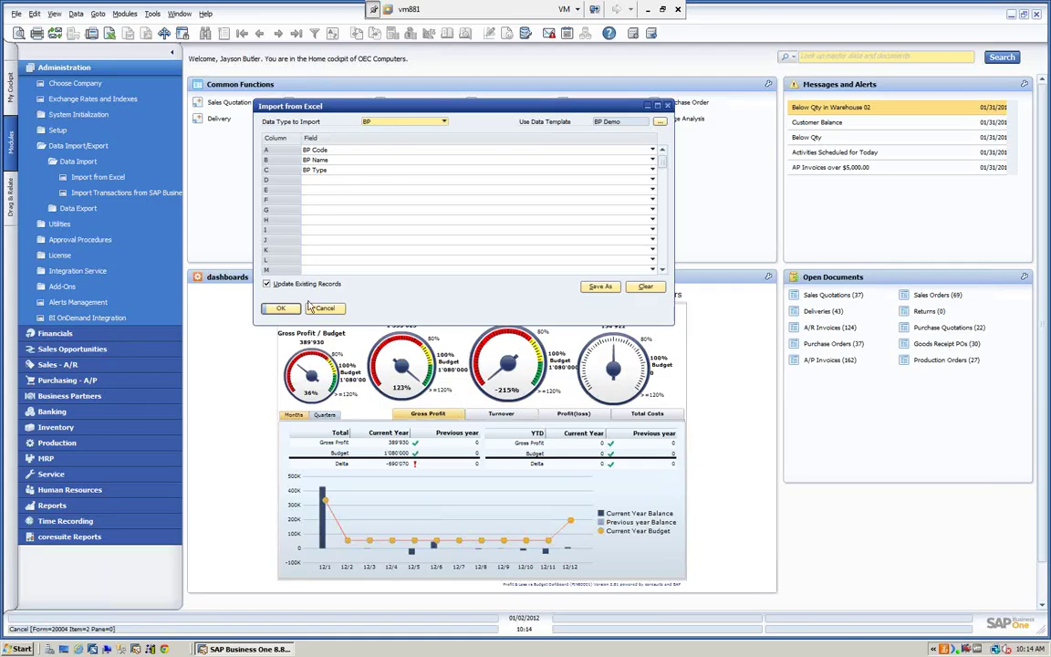
Run the business partner import using the Customer Import.txt file from the Desktop.
left_click(281, 309)
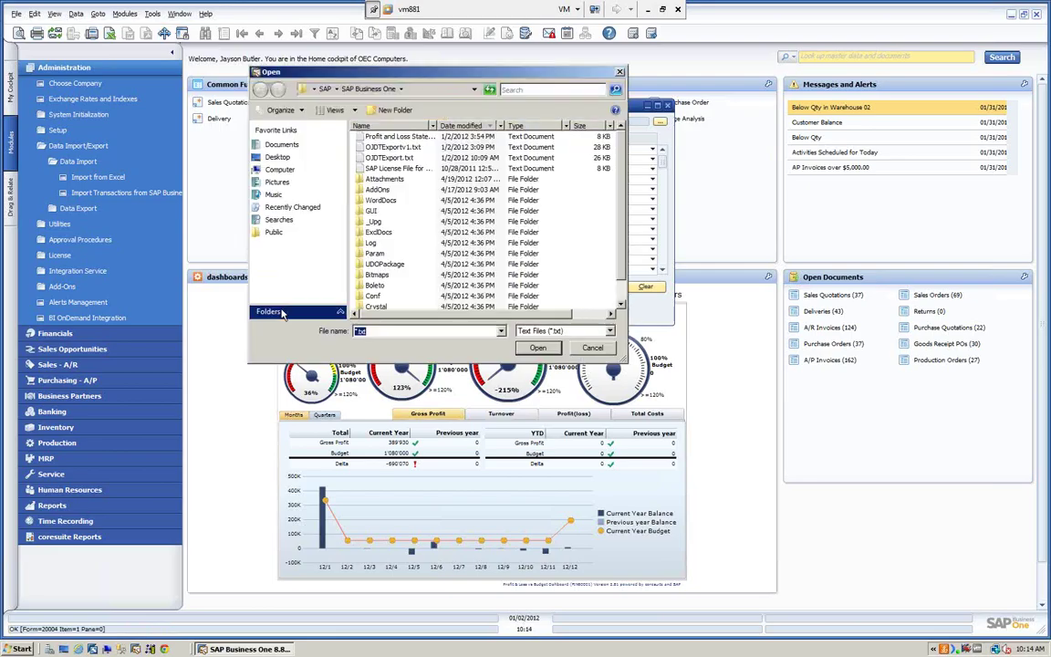
left_click(274, 158)
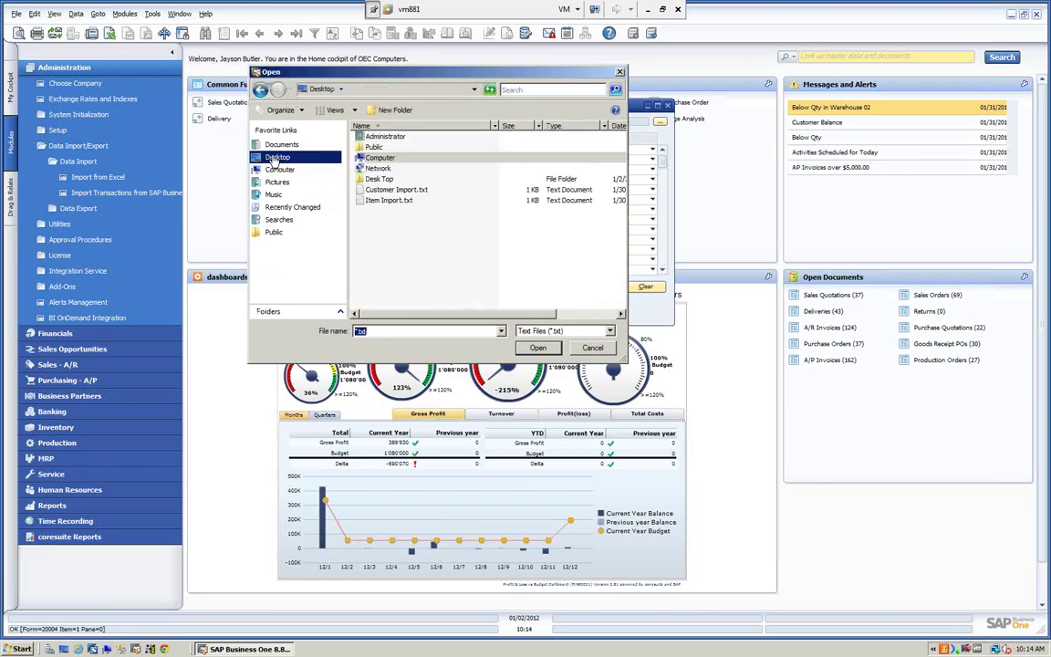
left_click(383, 190)
left_click(536, 349)
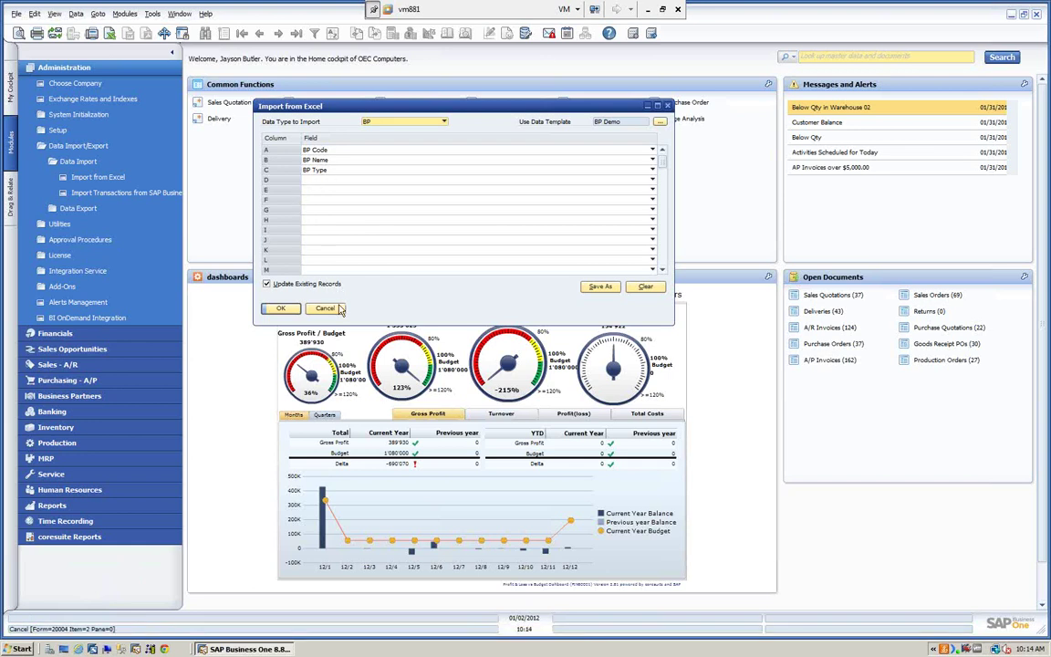
Set the data type to import to Items and examine the fields available for mapping to column C.
left_click(444, 121)
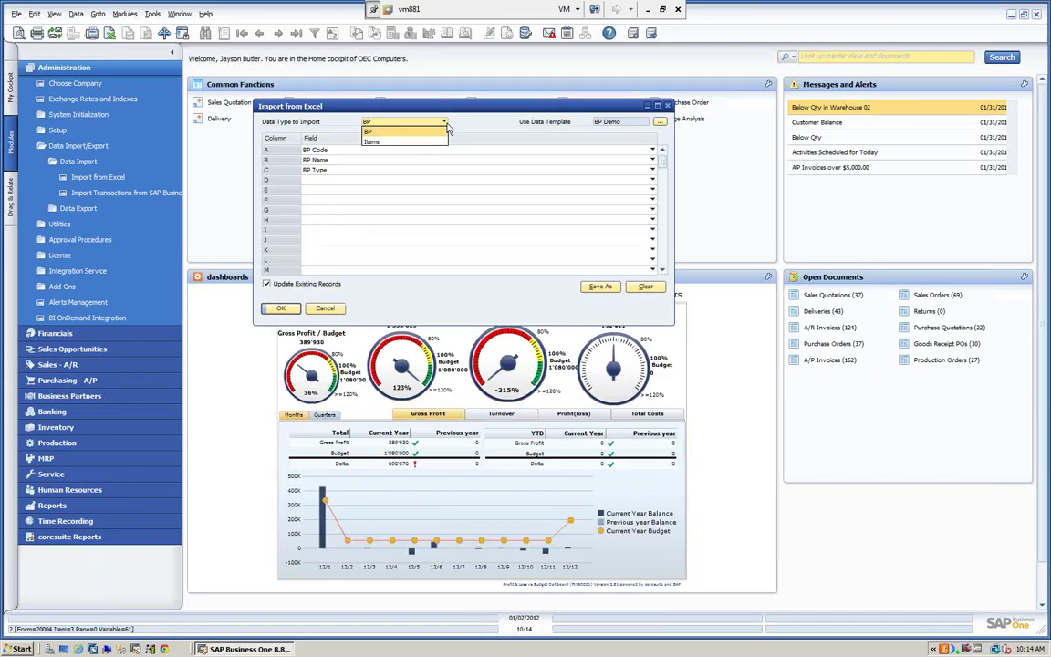
left_click(381, 140)
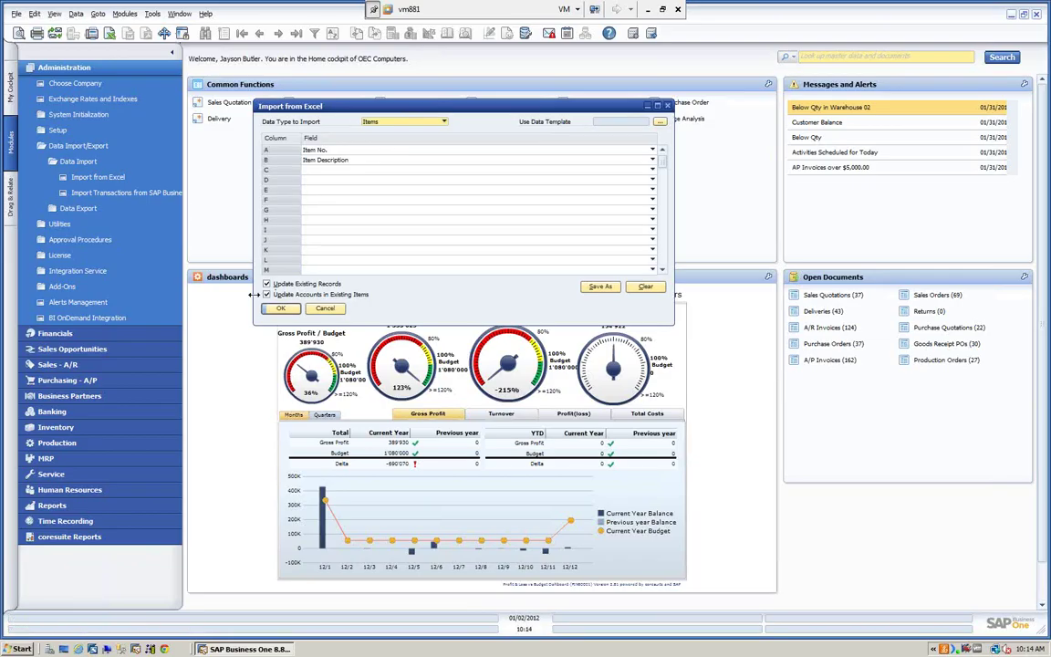
left_click(652, 171)
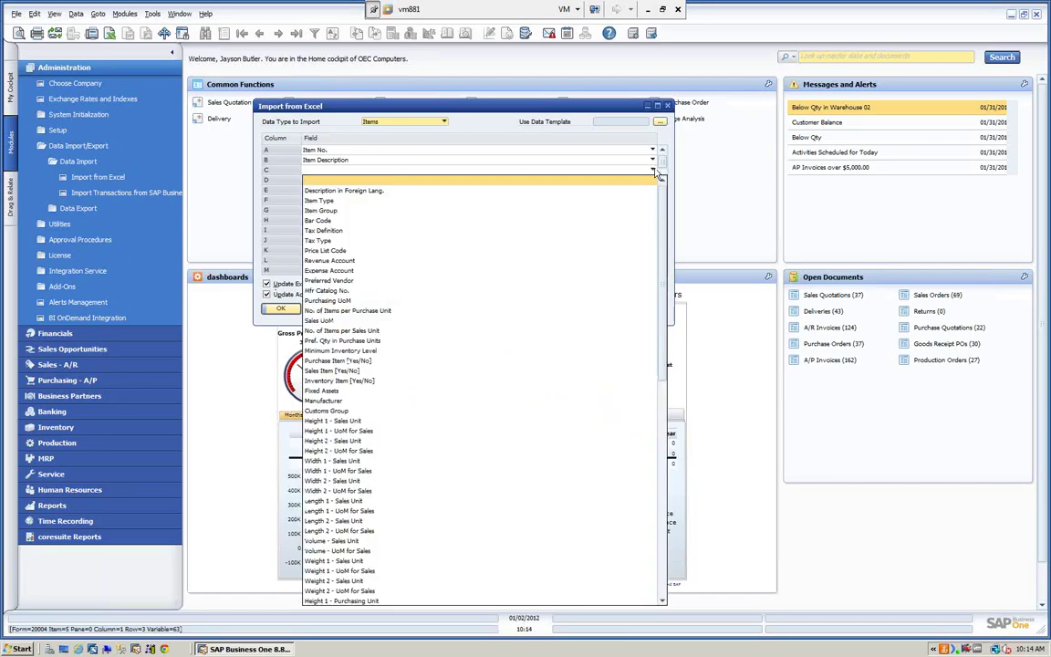
scroll(457, 312, "down", 3)
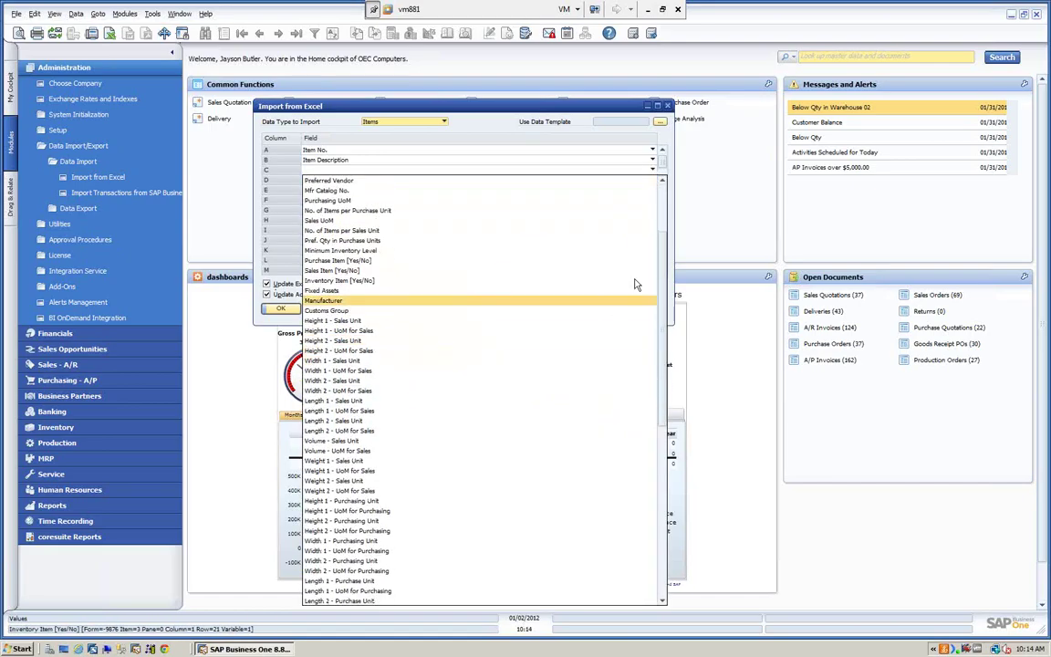
left_click_drag(664, 290, 646, 250)
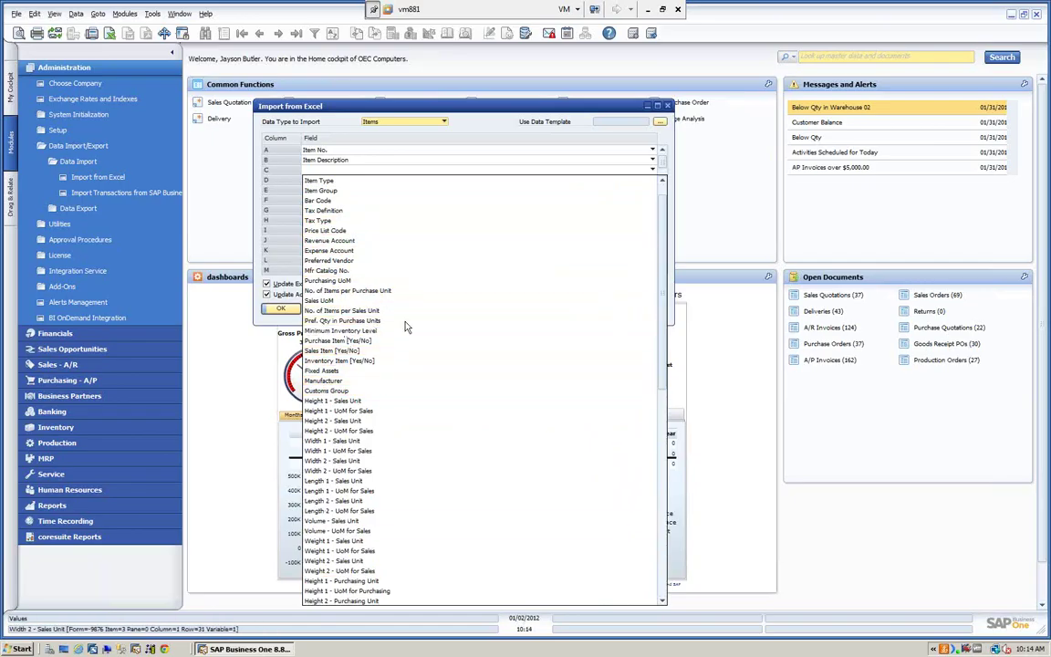
left_click(444, 125)
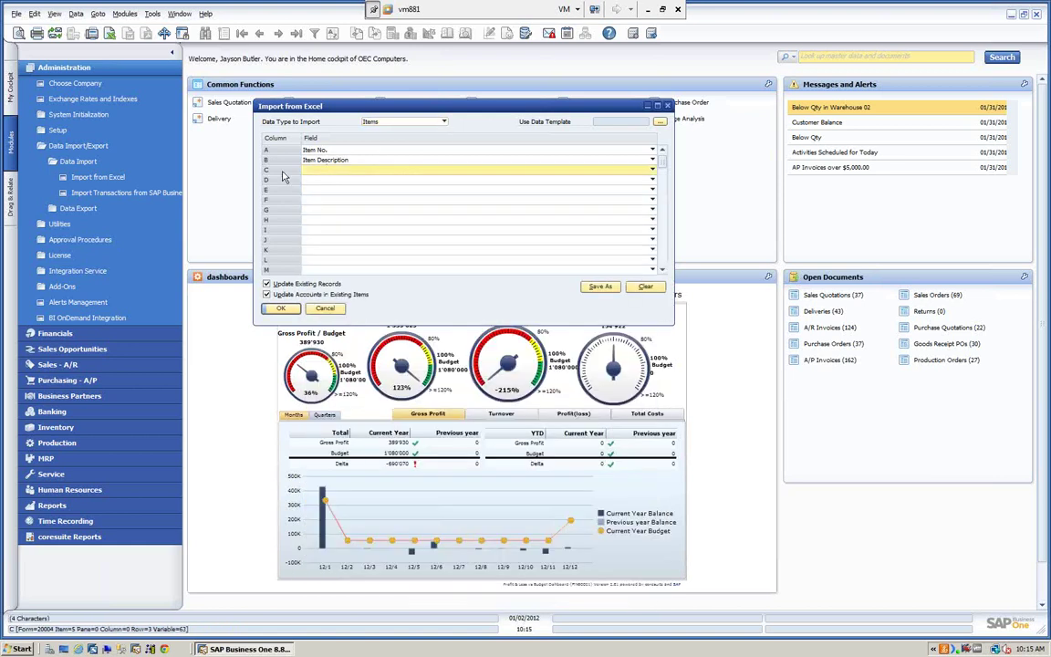
Switch the data type to import back to BP, review its mapped fields and close Import from Excel.
left_click(445, 124)
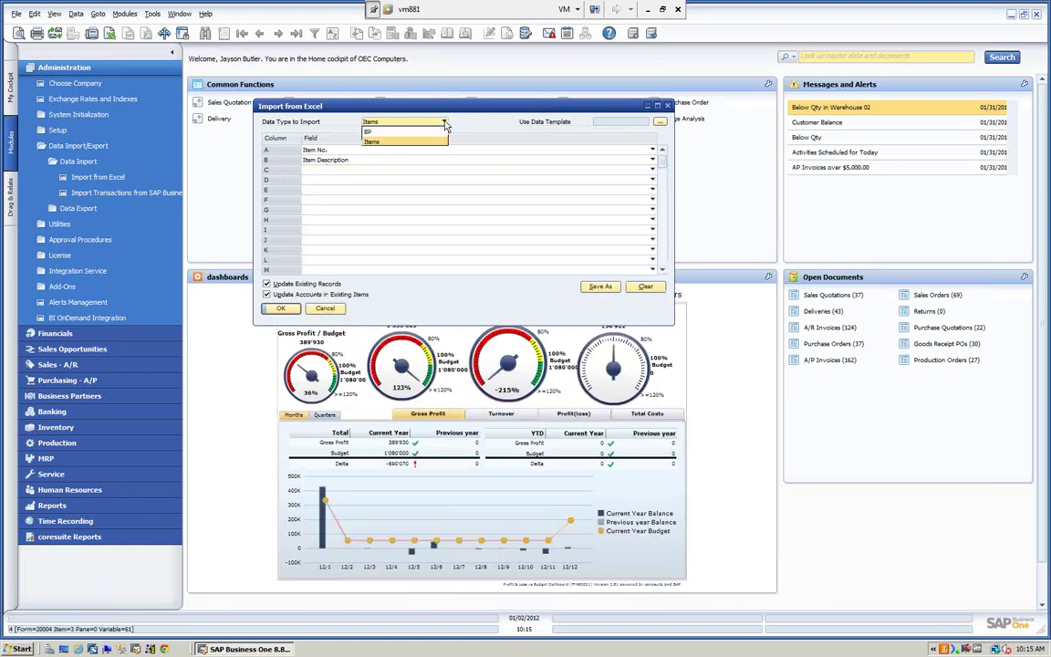
left_click(374, 130)
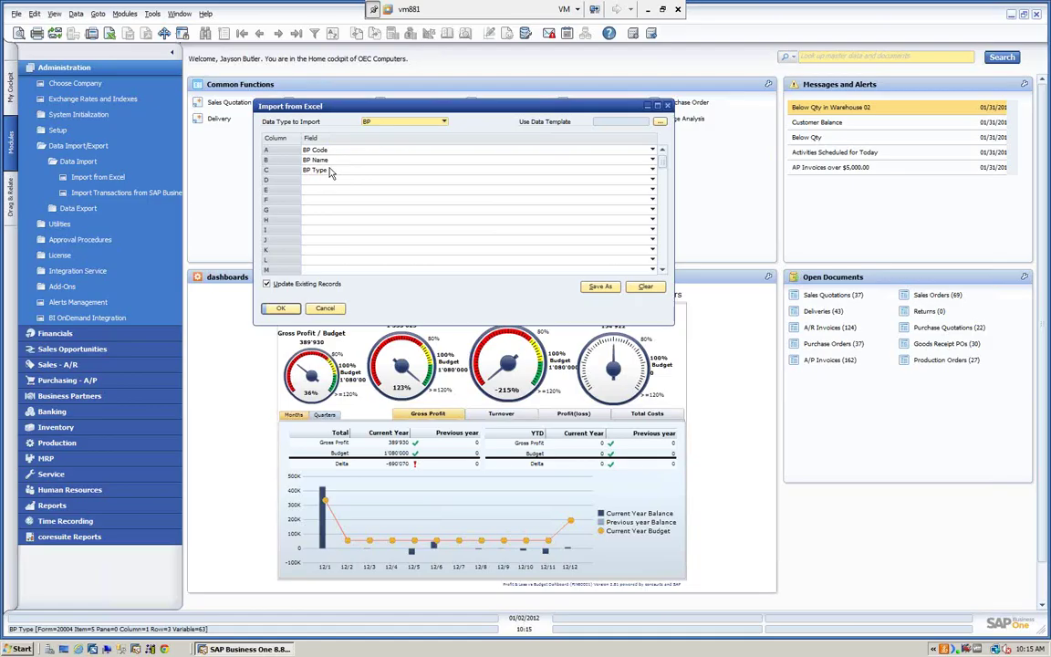
left_click(325, 309)
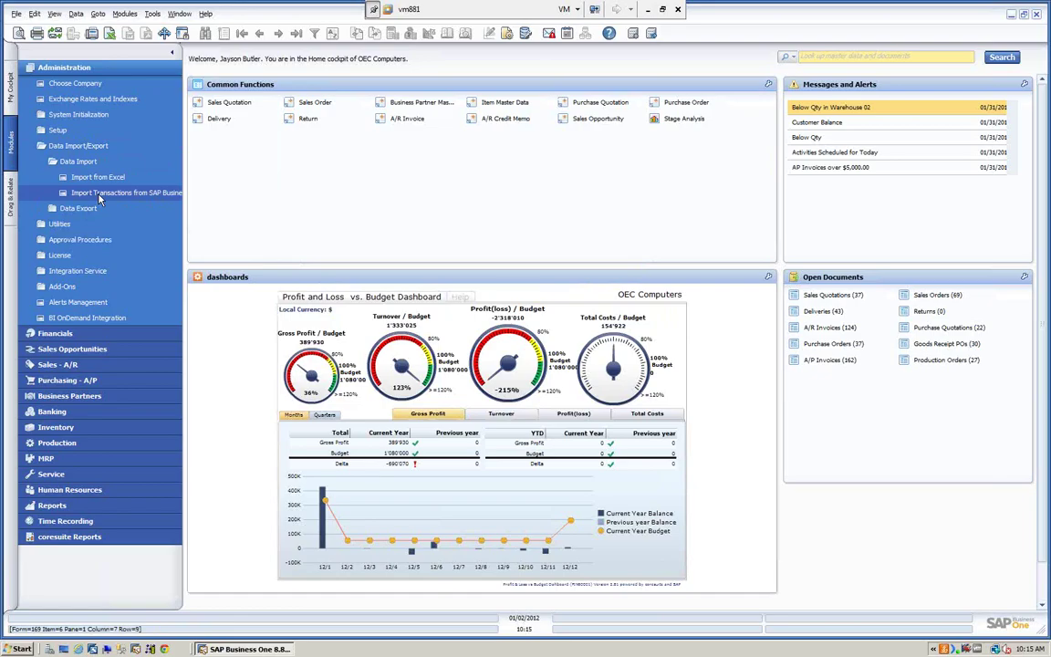
Open the Export Transactions to SAP Business One form and make Journal Entries the selected original journal.
left_click(80, 208)
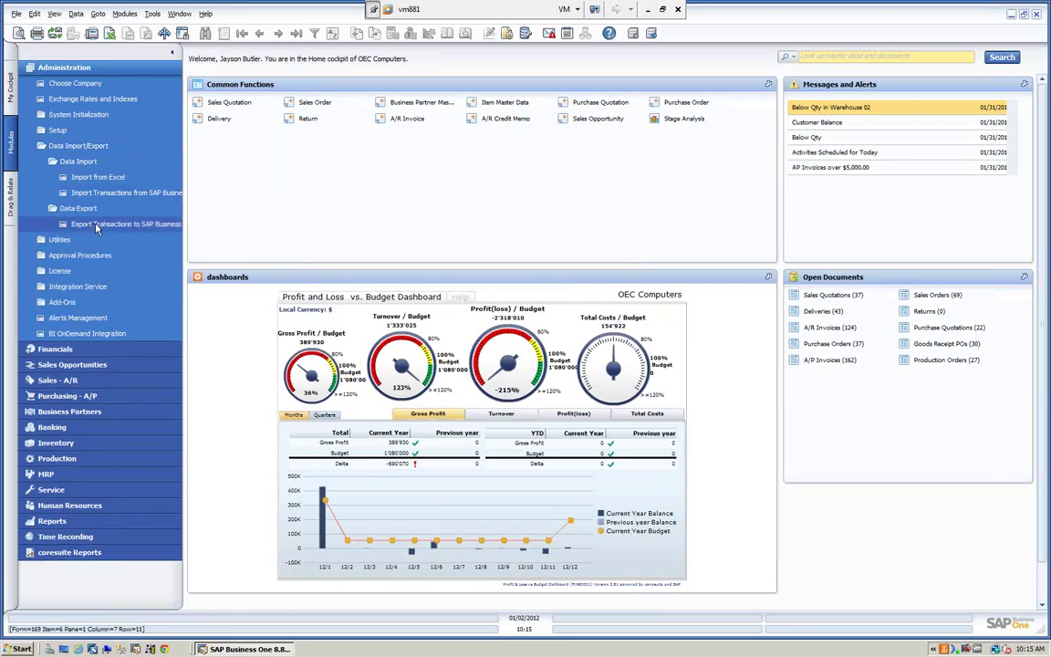
left_click(97, 225)
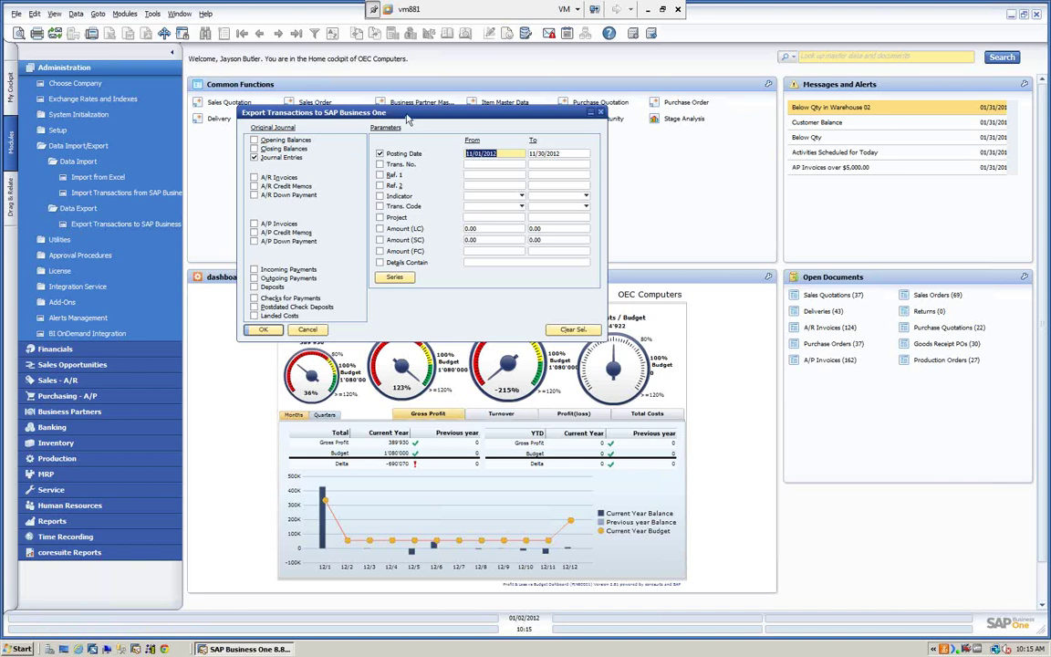
left_click_drag(408, 118, 451, 98)
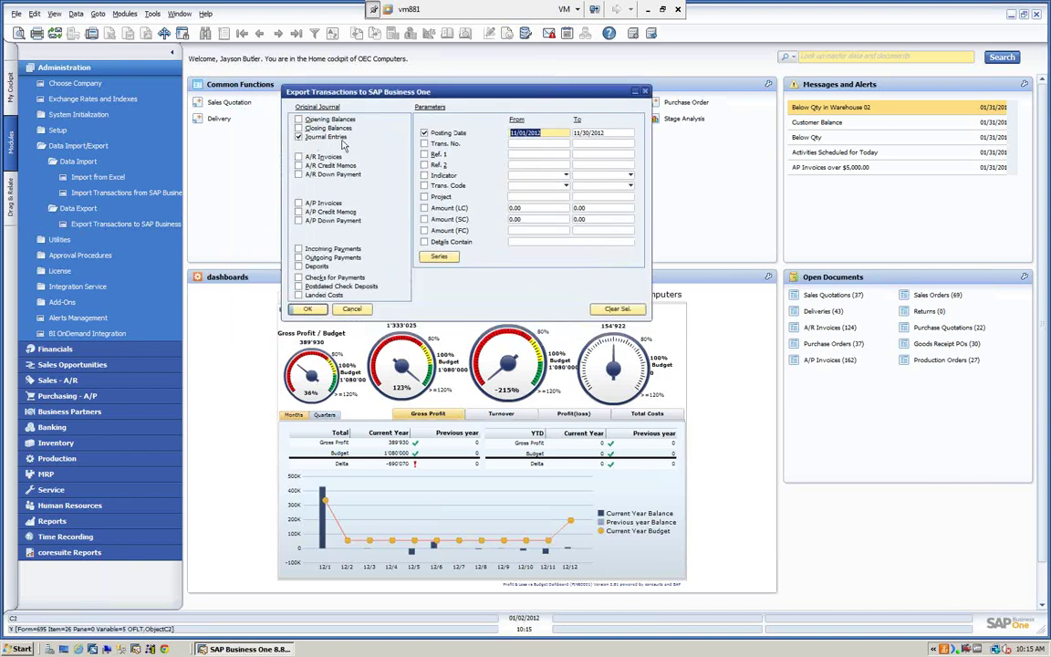
left_click(302, 137)
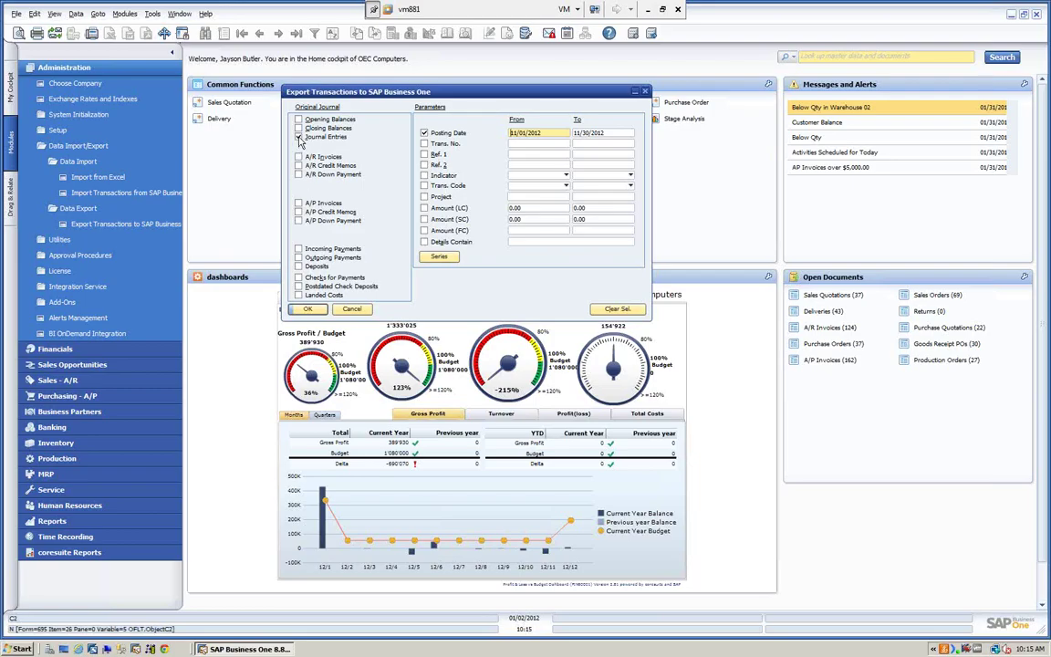
left_click(298, 137)
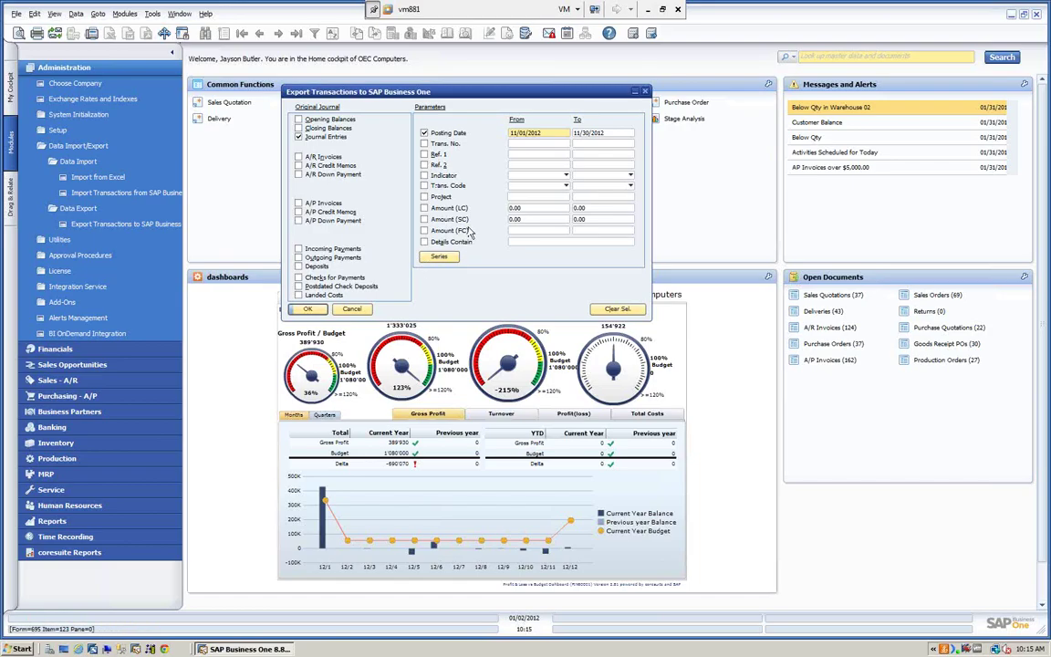
Export the journal entries posted 11/01/2012 to 11/30/2012 to OJDTExport.txt in the SAP Business One folder, replacing the existing file.
left_click(309, 310)
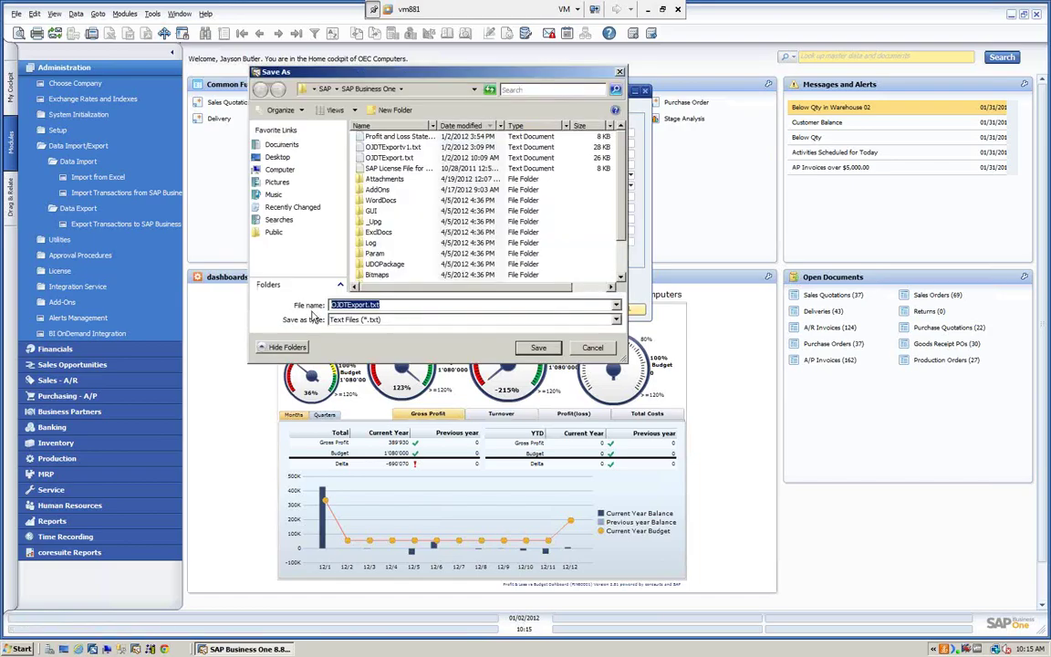
left_click(539, 350)
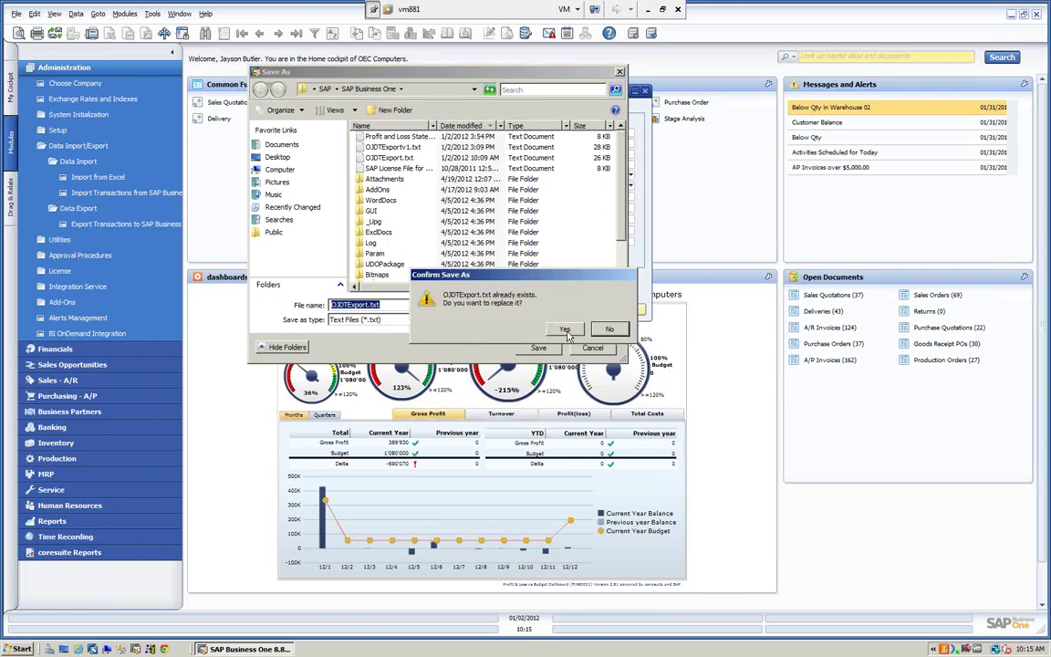
left_click(566, 334)
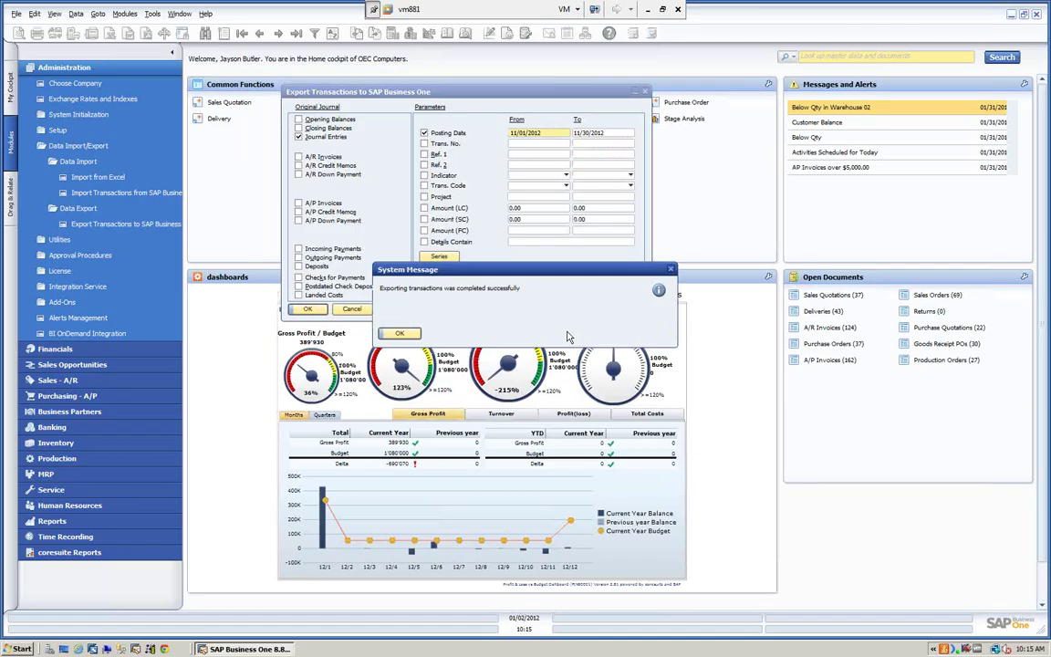
left_click(401, 333)
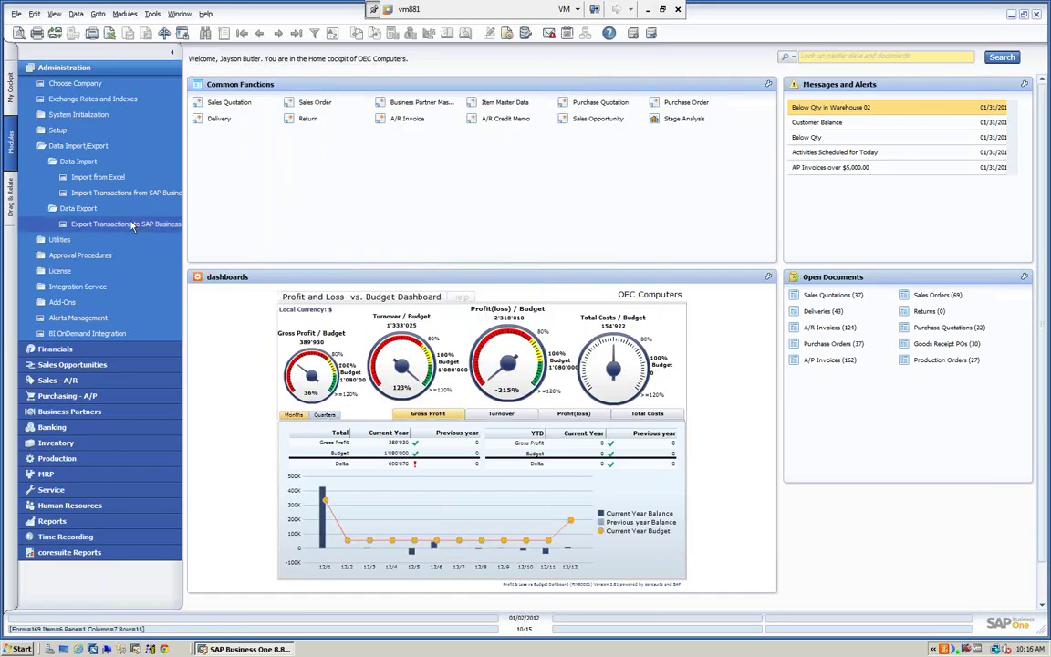
Import the transactions from OJDTExport.txt in the SAP Business One folder and close the import results.
left_click(121, 194)
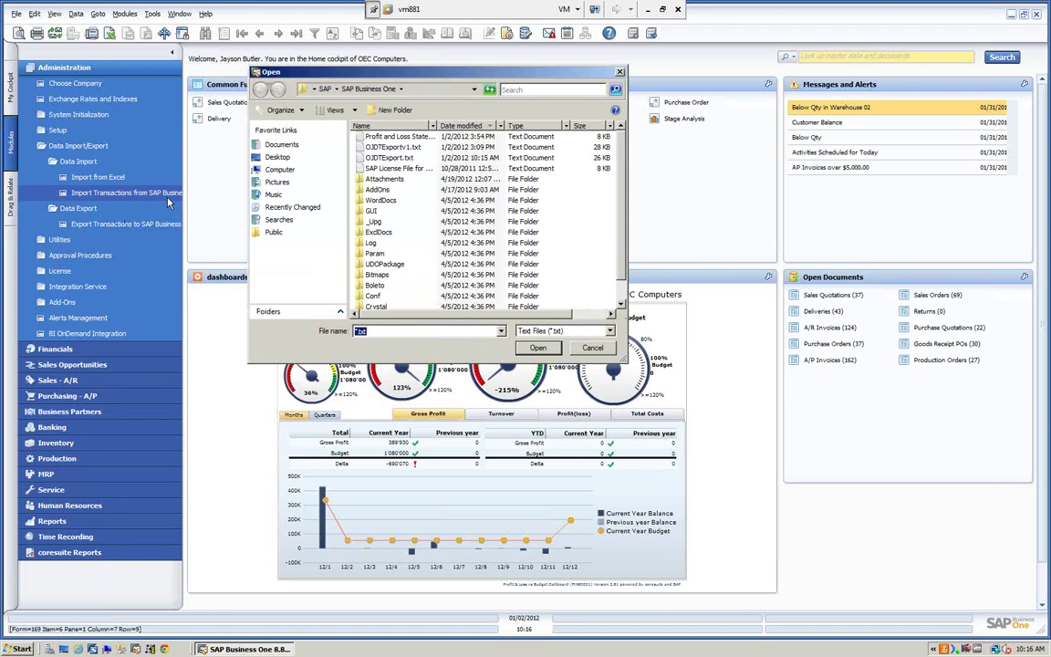
left_click(399, 160)
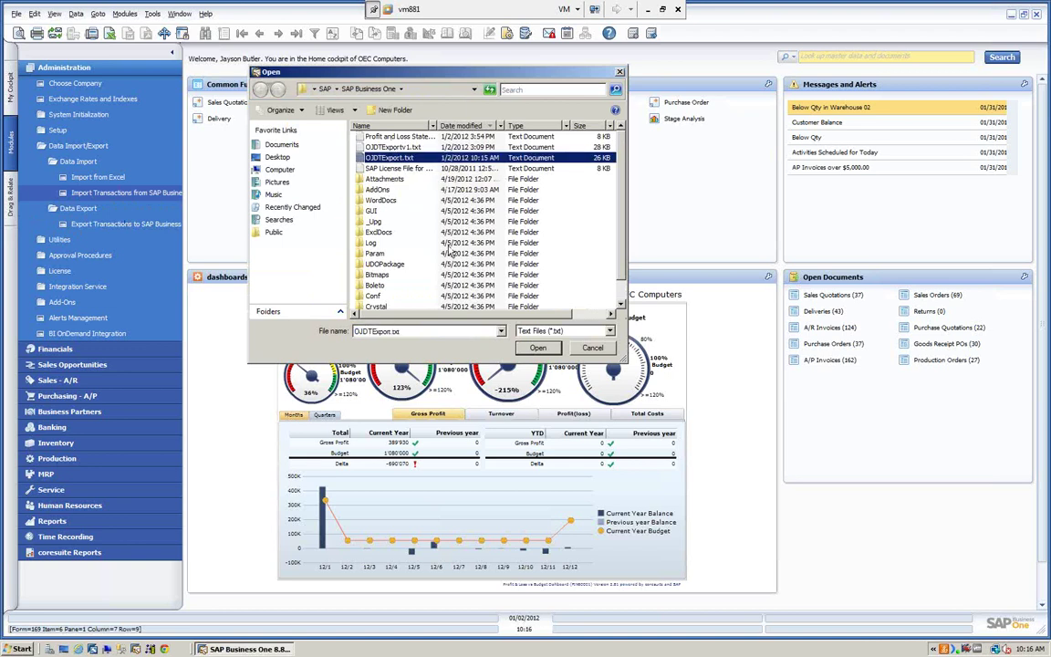
left_click(537, 349)
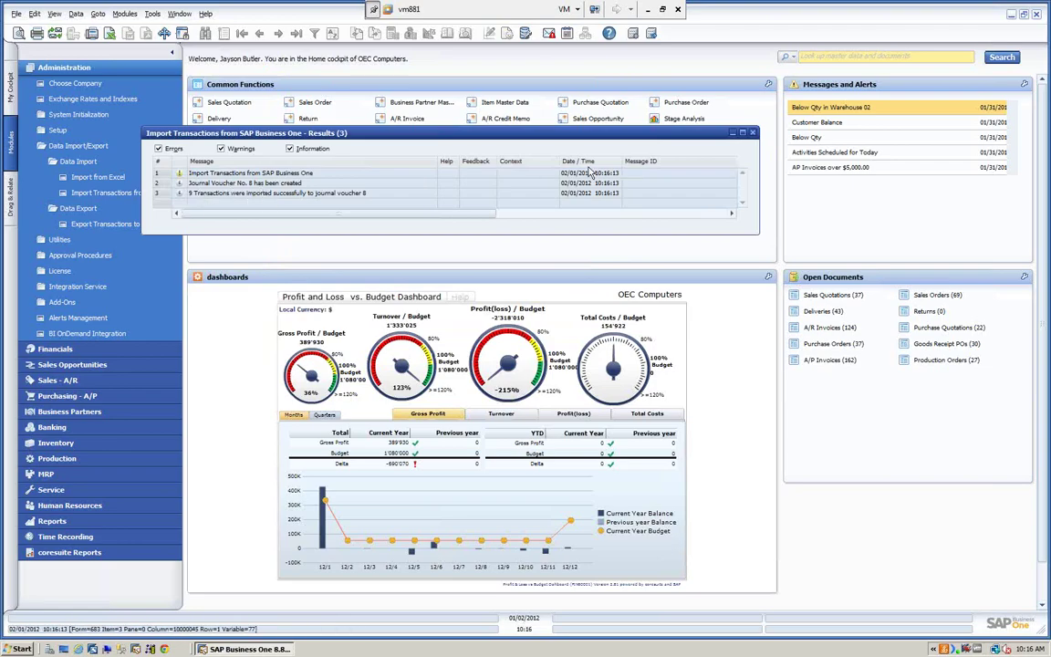
left_click(754, 134)
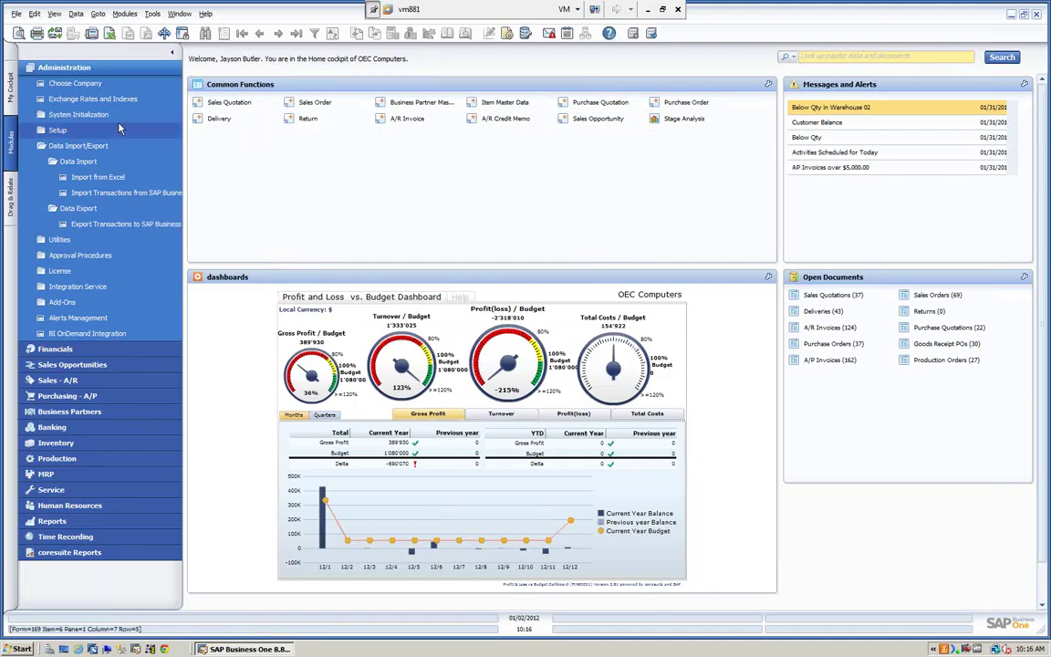
Review the transactions in open journal vouchers 7 and 8 under Financials and close the Journal Vouchers window.
left_click(116, 70)
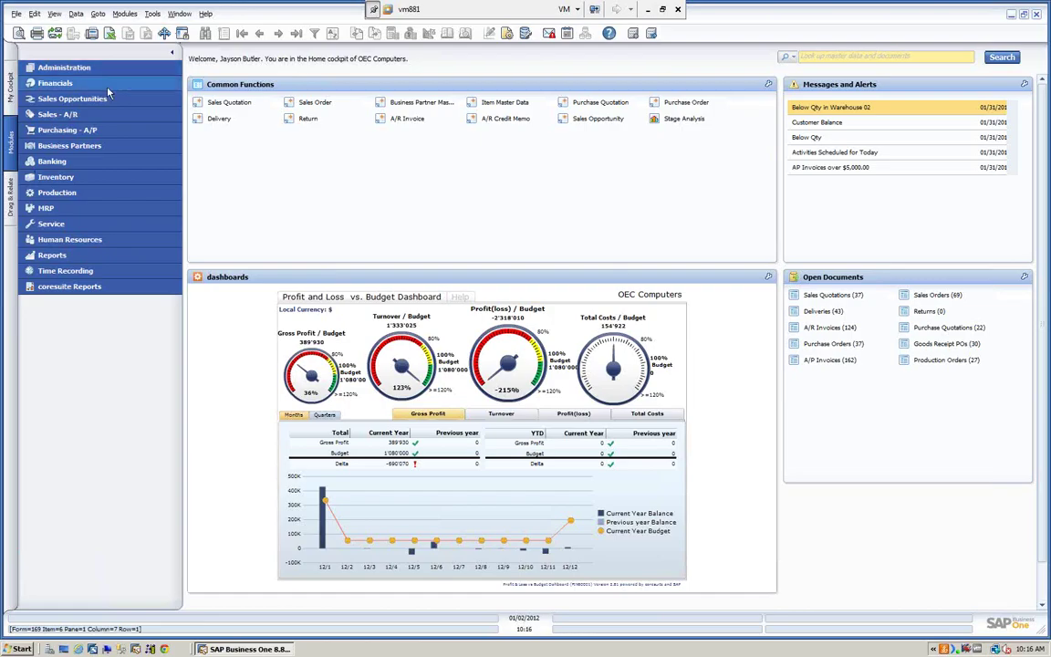
left_click(62, 84)
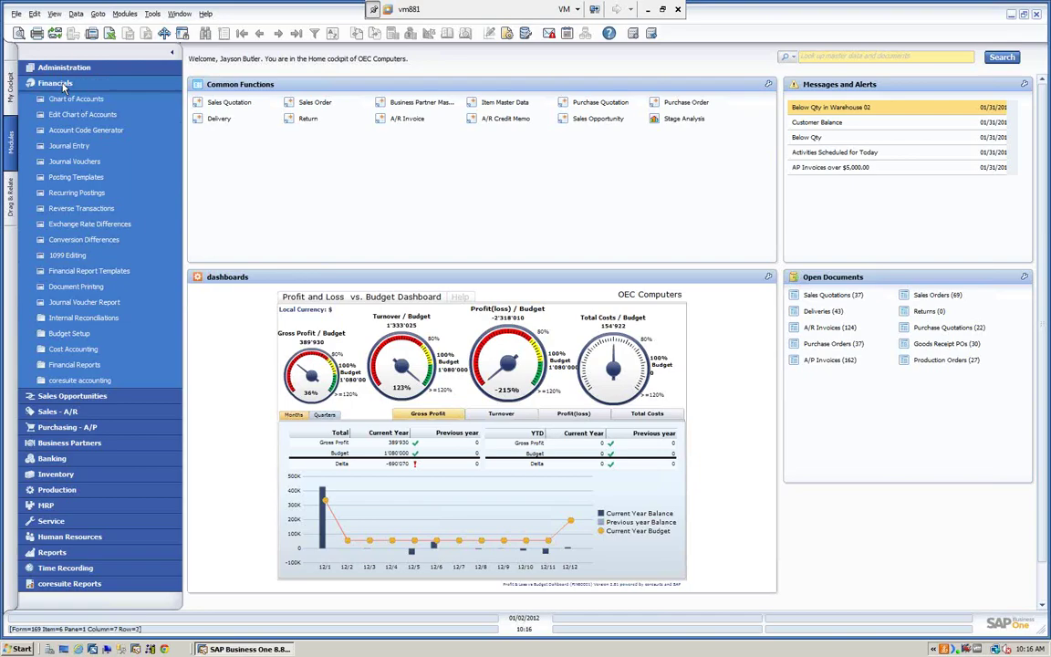
left_click(76, 161)
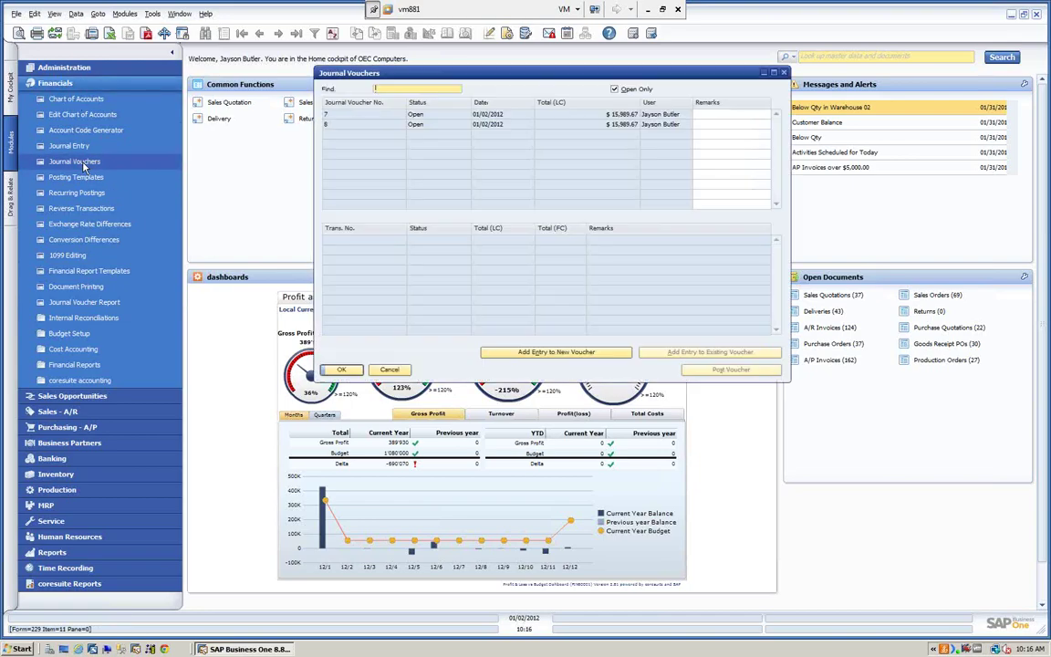
left_click(412, 116)
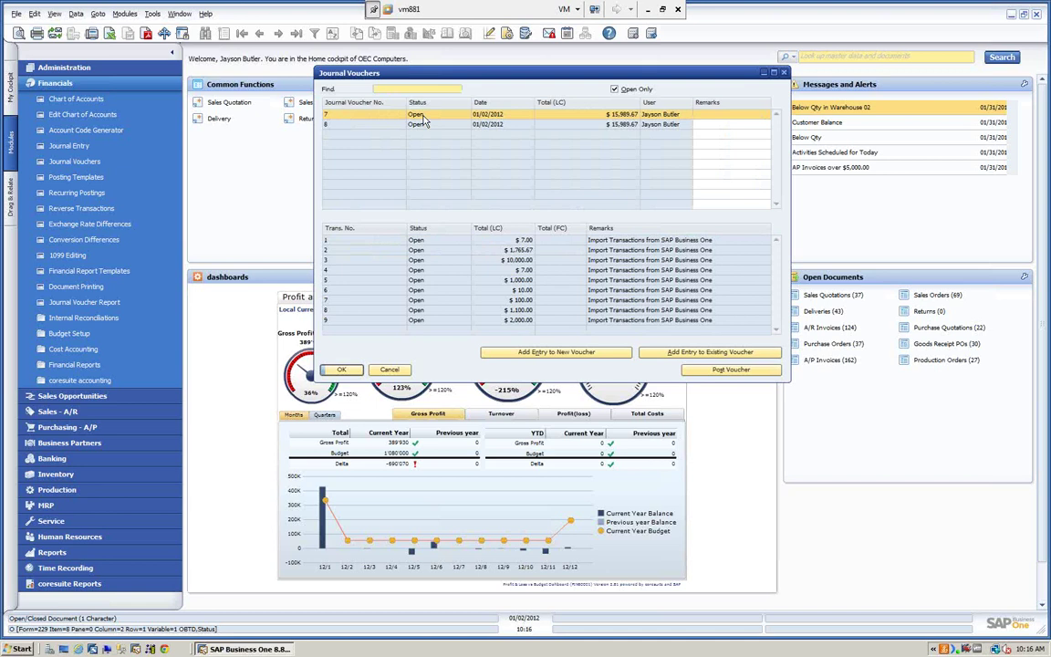
left_click(412, 125)
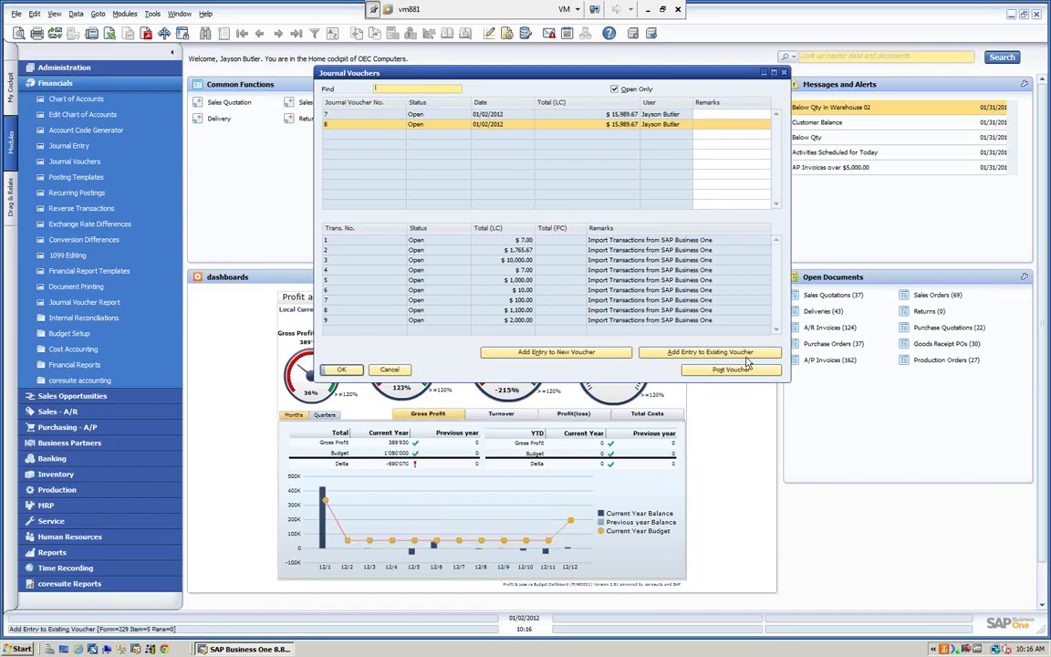
left_click(784, 73)
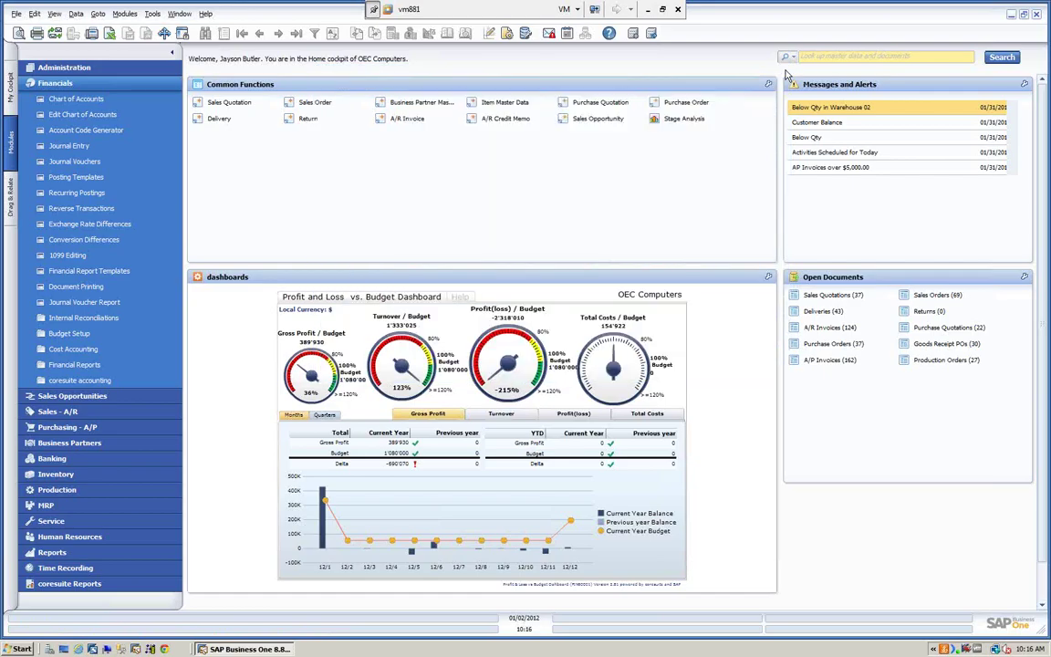
left_click(133, 83)
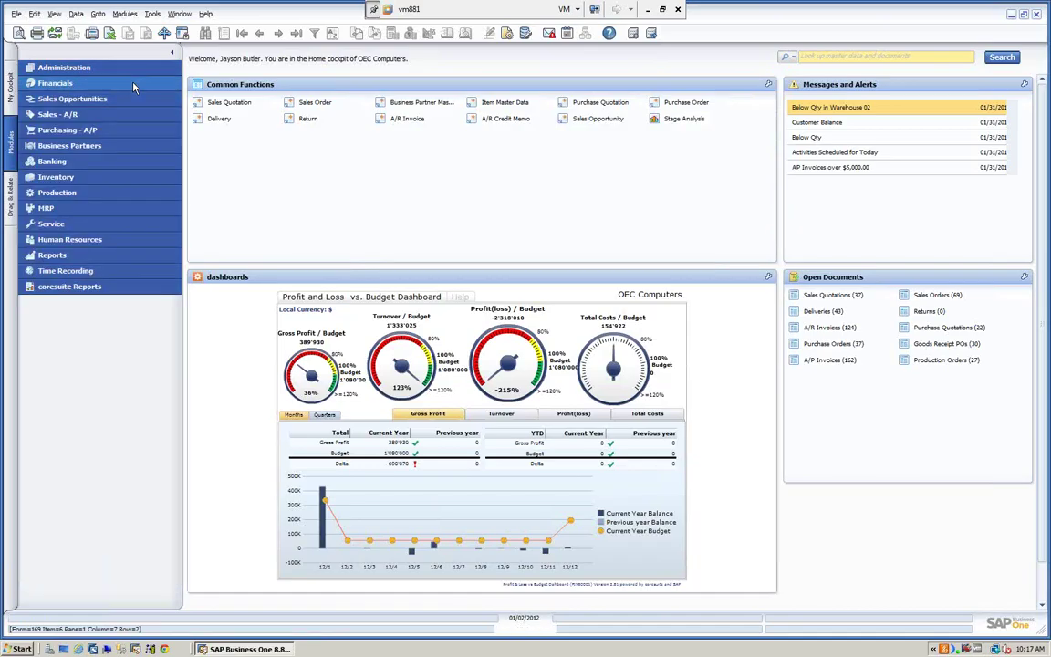